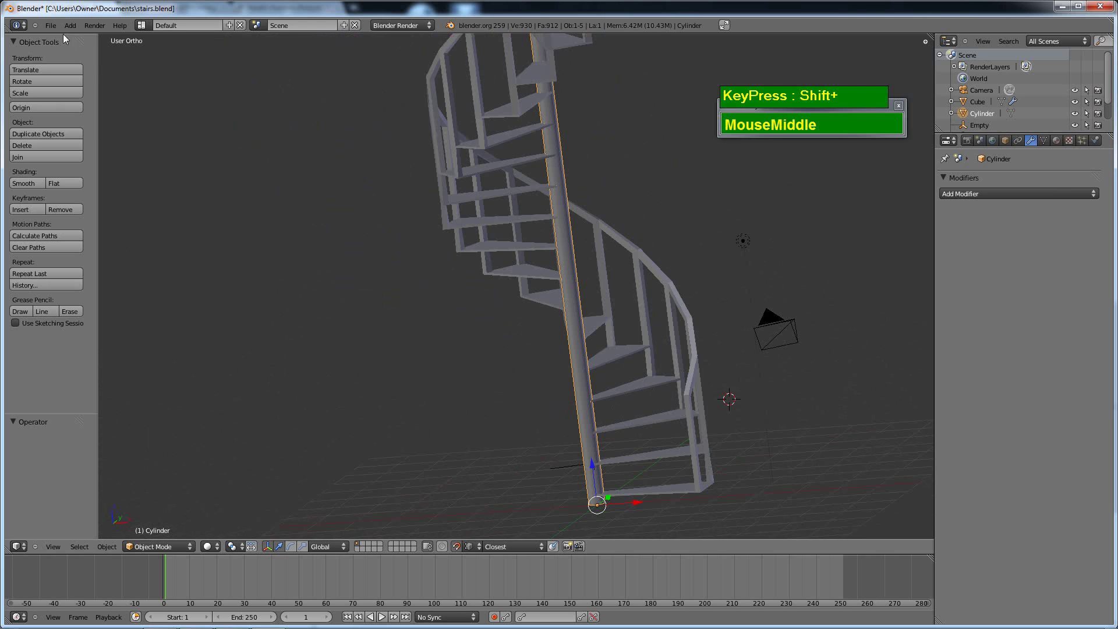
- Start a new file with the default cube scene
left_click(50, 25)
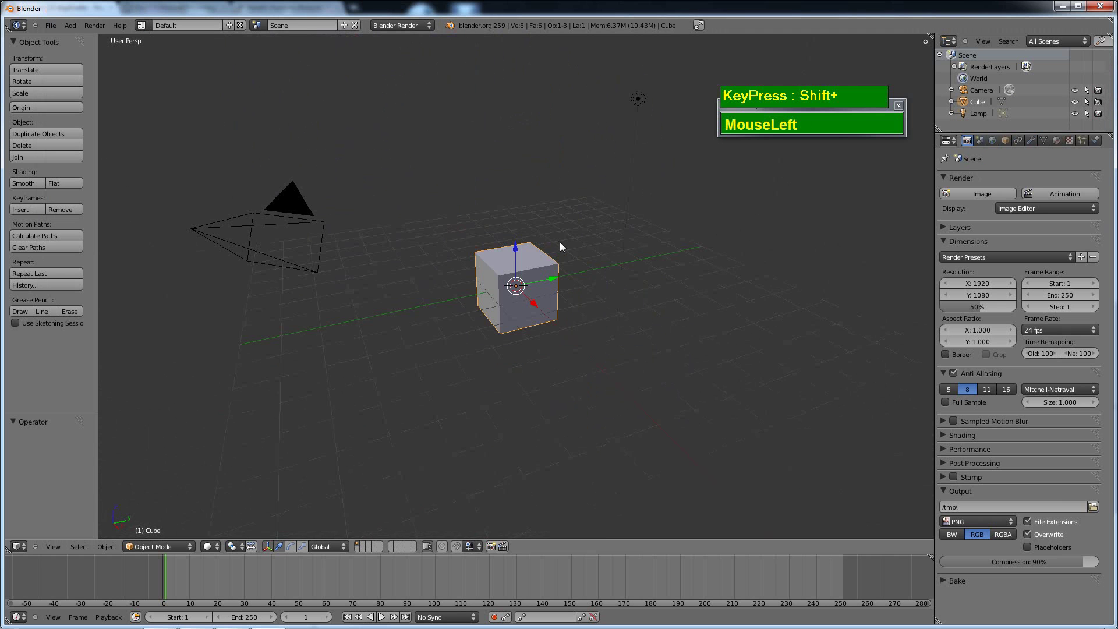
scroll(563, 246, "up", 2)
middle_click_drag(562, 246, 559, 299, "shift")
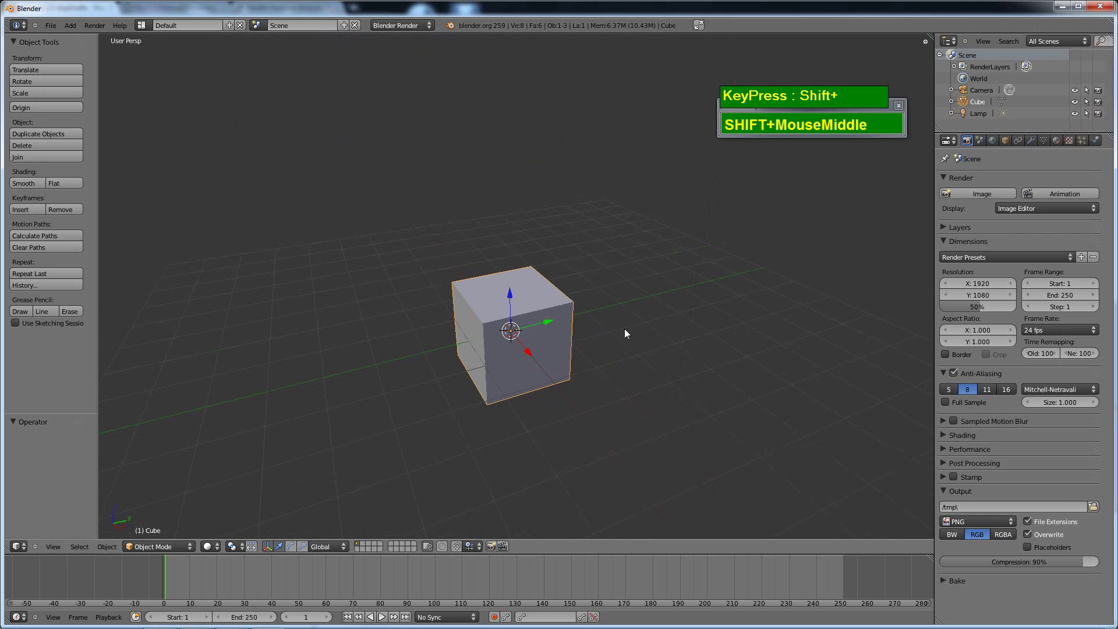
- Flatten the cube's mesh in Edit Mode into a thin slab by scaling it along Z to about 0.093
key("Tab")
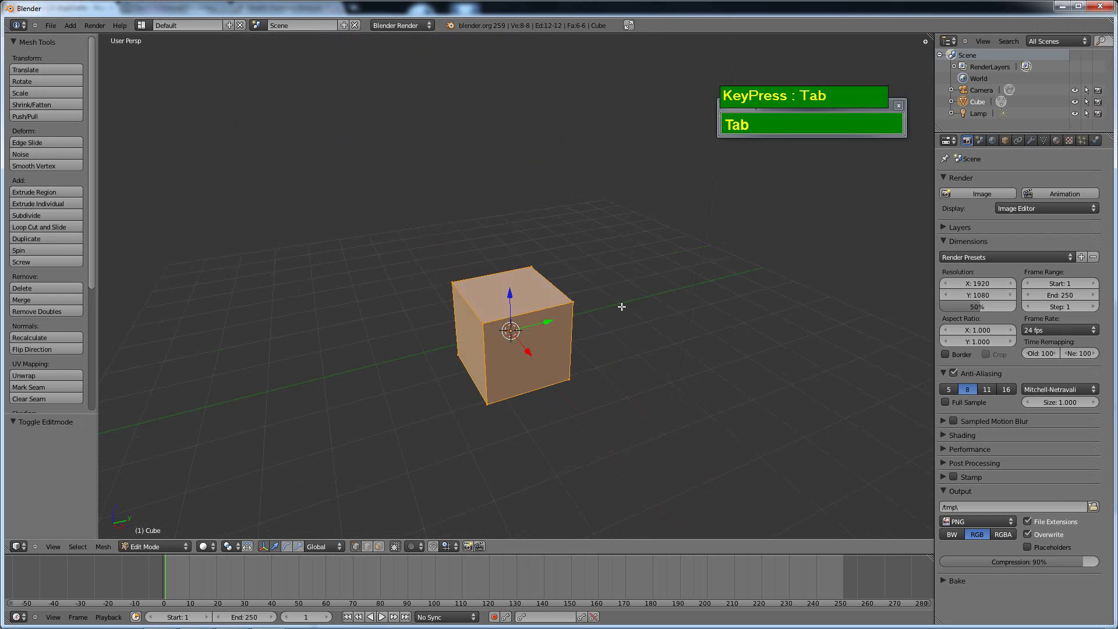
key("s")
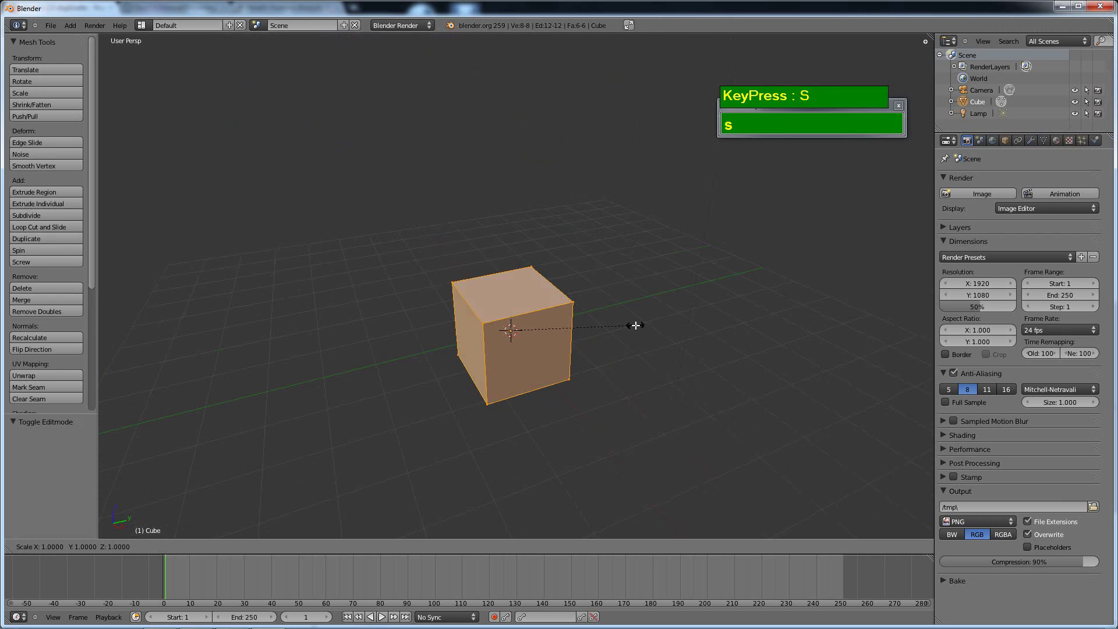
key("z")
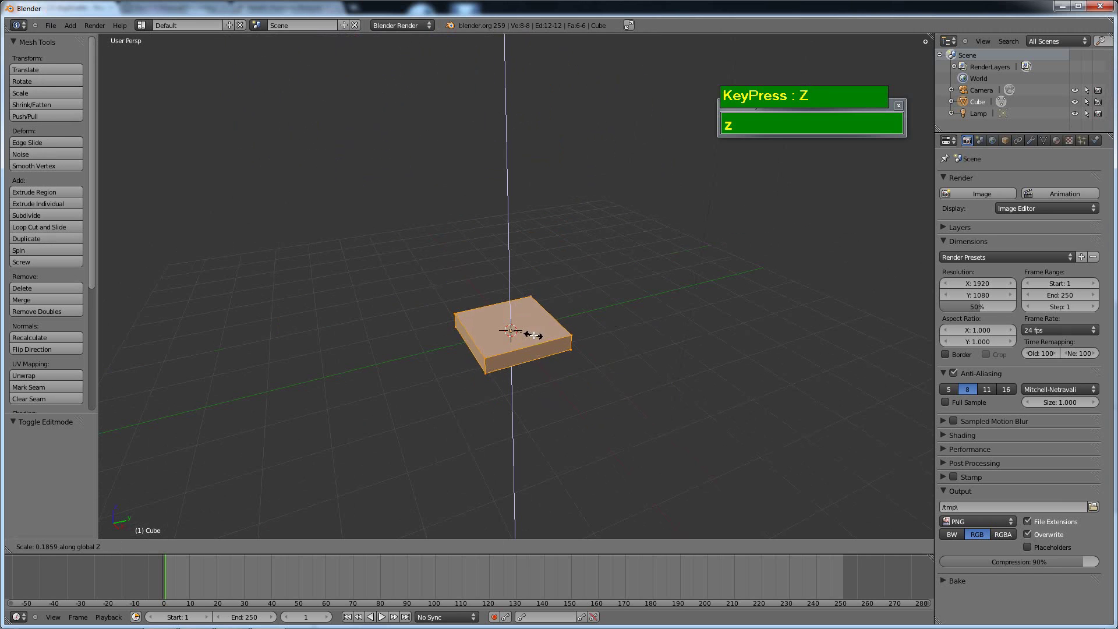
left_click(521, 335)
middle_click_drag(576, 336, 580, 340)
scroll(581, 342, "up", 2)
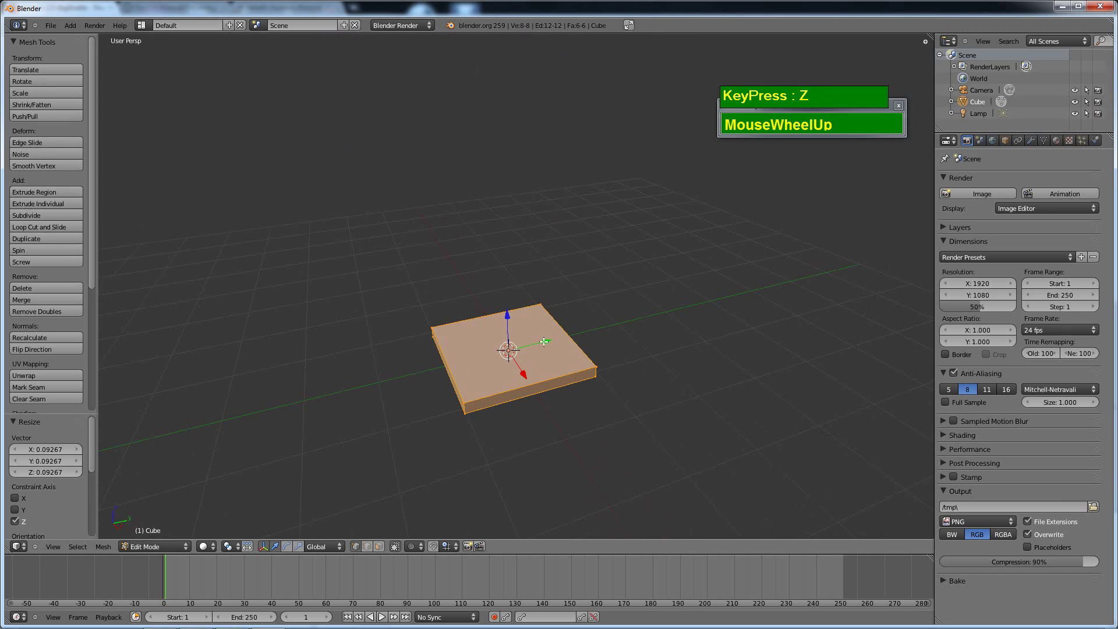
- Move the slab's mesh about 1.02 units along Y so one end sits at the object's origin
left_click_drag(541, 342, 599, 319)
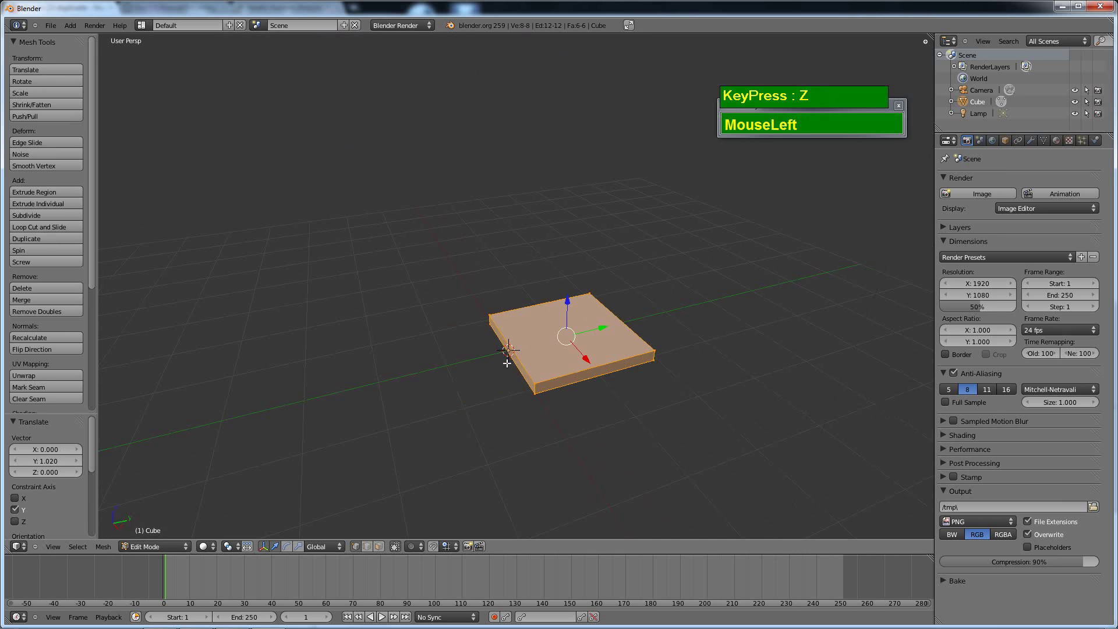
middle_click_drag(506, 348, 536, 402)
scroll(540, 360, "up", 2)
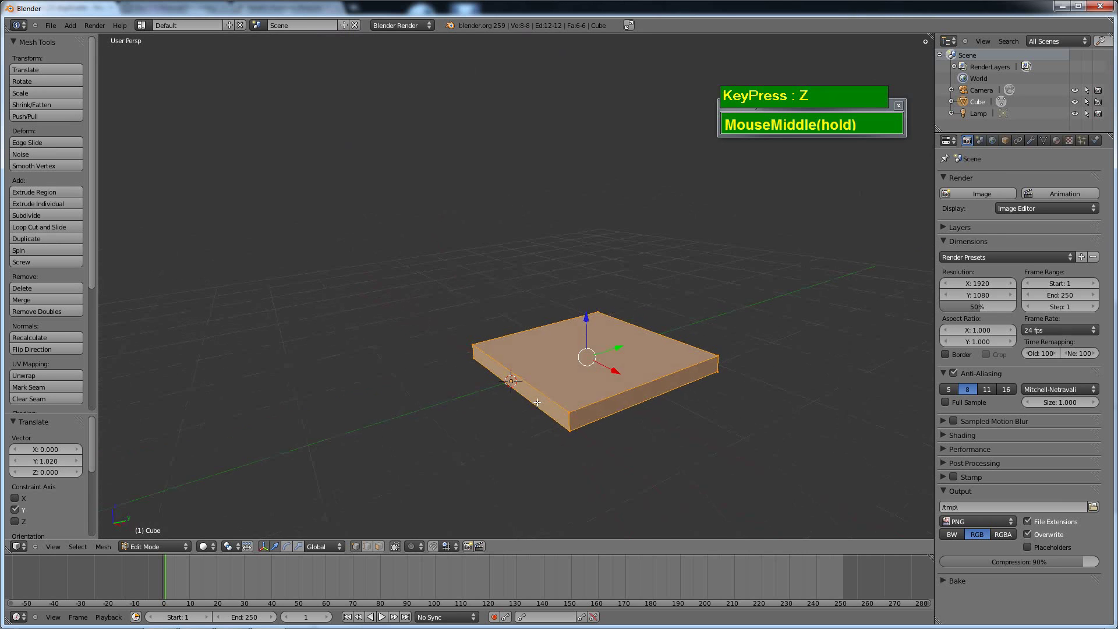
scroll(609, 371, "up", 3)
scroll(649, 371, "down", 3)
middle_click_drag(644, 404, 639, 418)
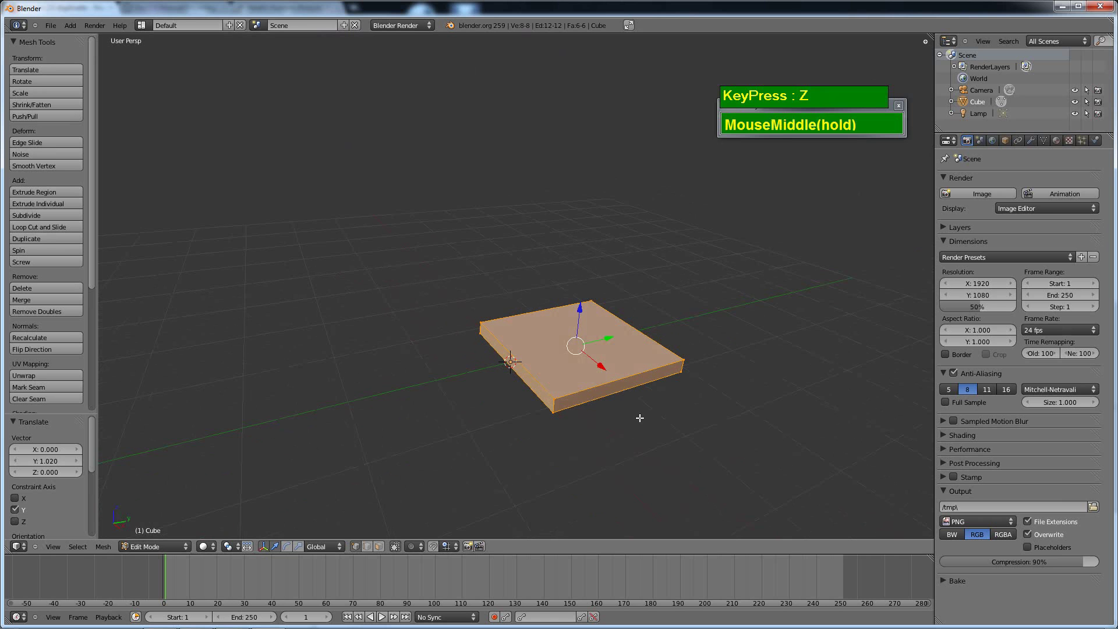
- Narrow the slab by scaling its mesh along X to about 0.471
key("s")
key("x")
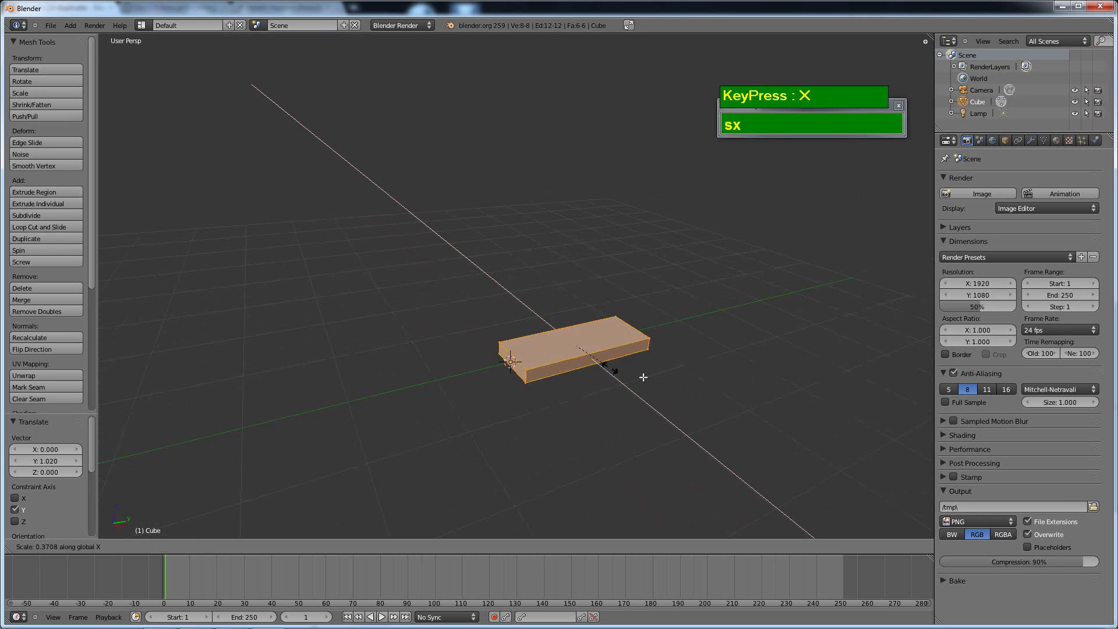
left_click(617, 377)
- Switch to face selection and extend the slab by moving its outer end face about 2.26 units along Y
middle_click_drag(701, 374, 644, 382)
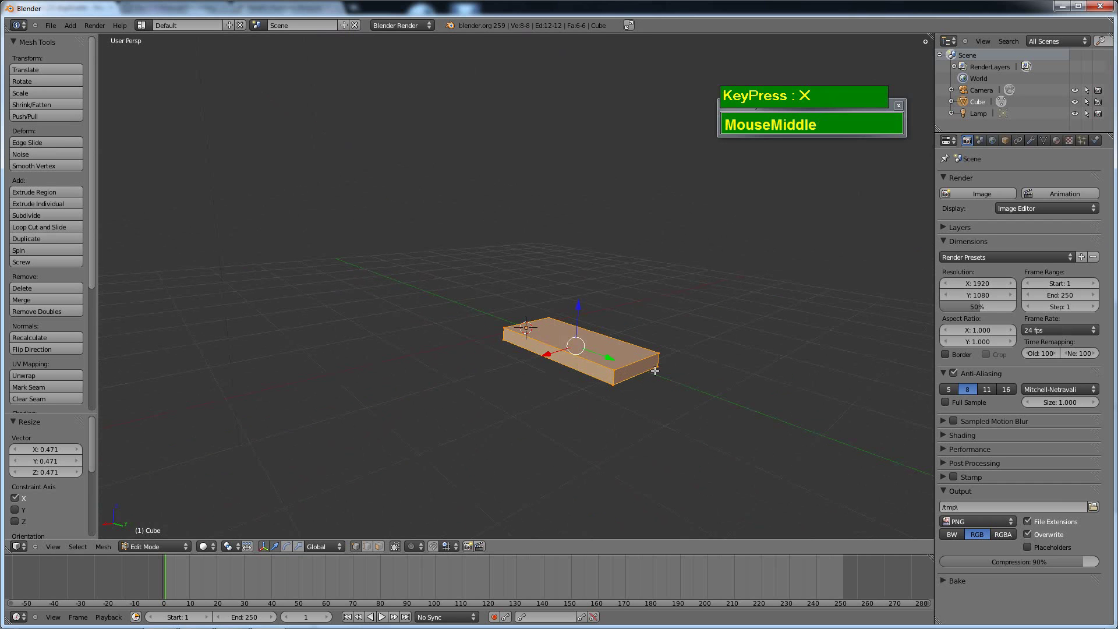
key("ctrl+Tab")
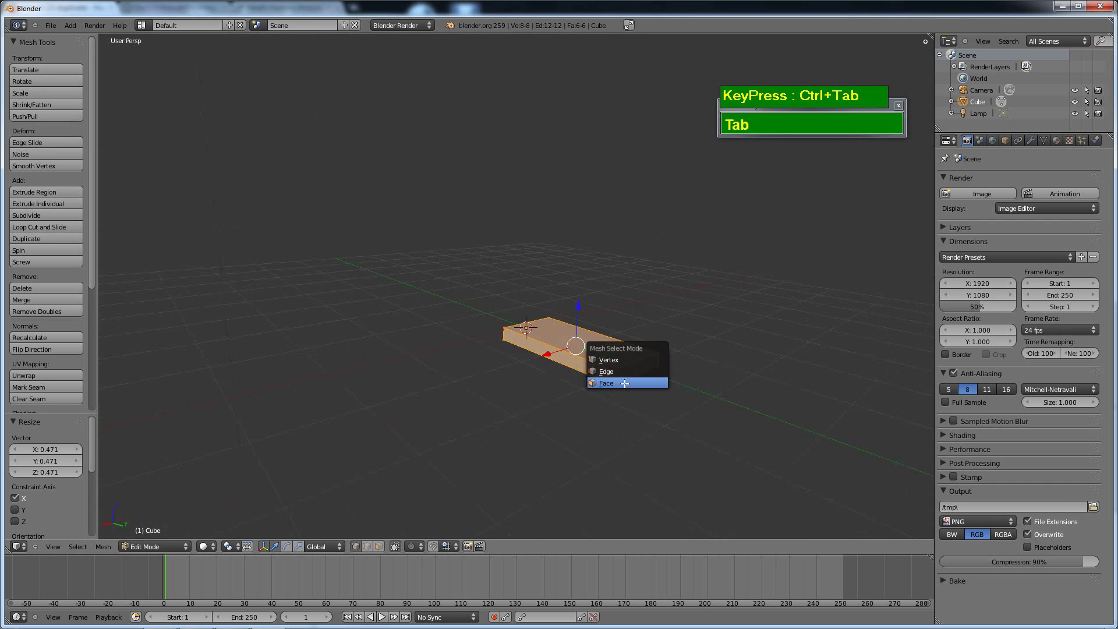
left_click(639, 383)
right_click(636, 370)
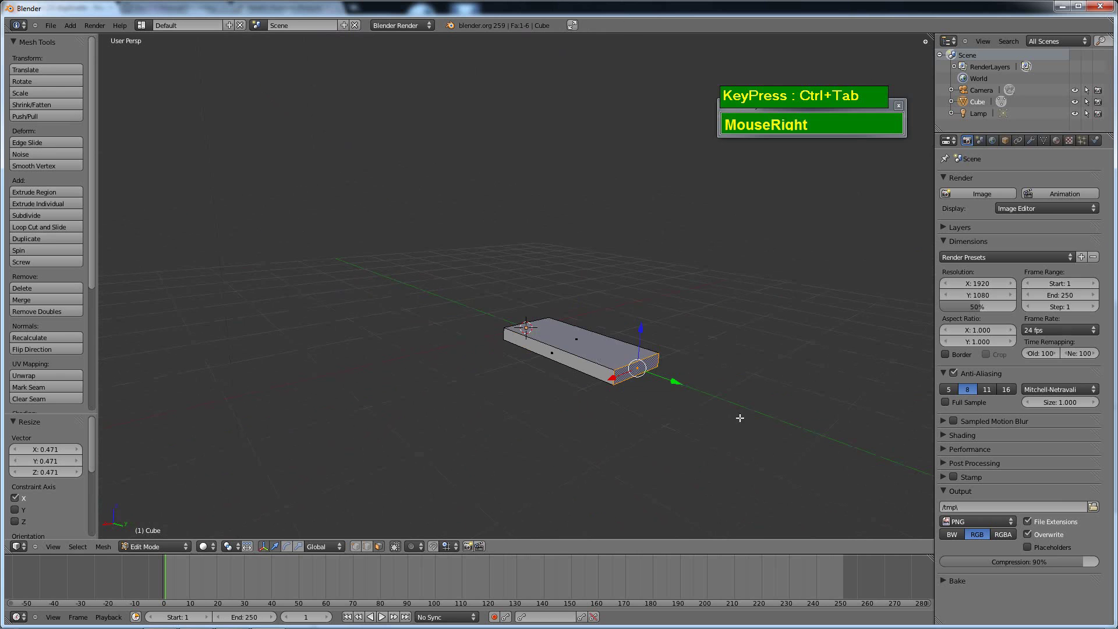
middle_click_drag(739, 417, 727, 398)
left_click_drag(677, 371, 867, 389)
middle_click_drag(867, 389, 689, 379)
scroll(616, 364, "up", 1)
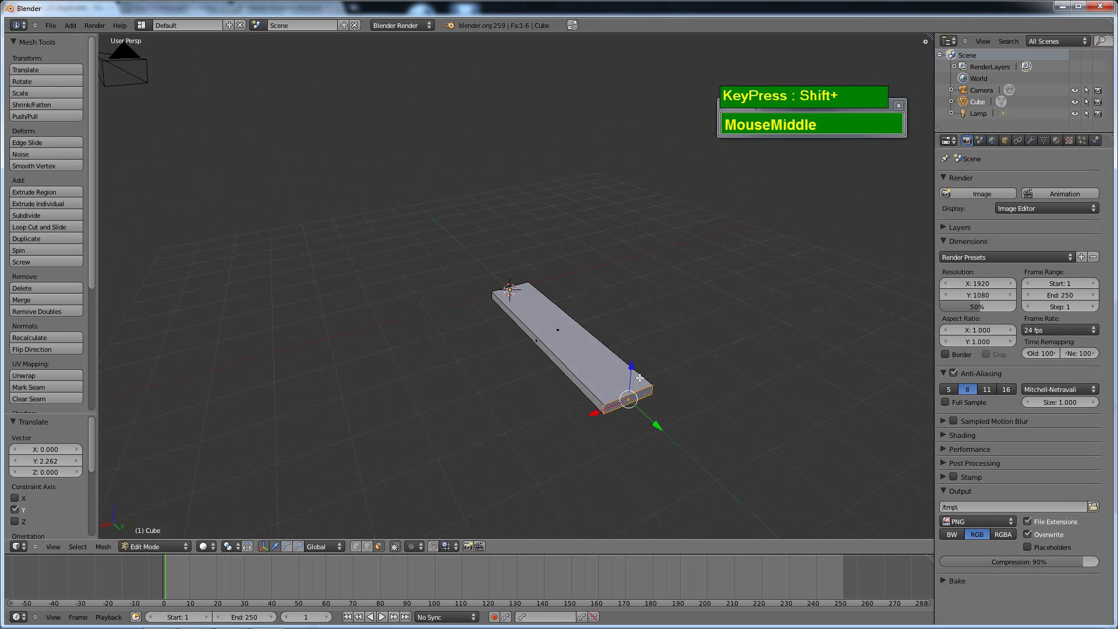
- Widen the slab's outer end face along X to form a tapered stair step, and return to Object Mode
key("s")
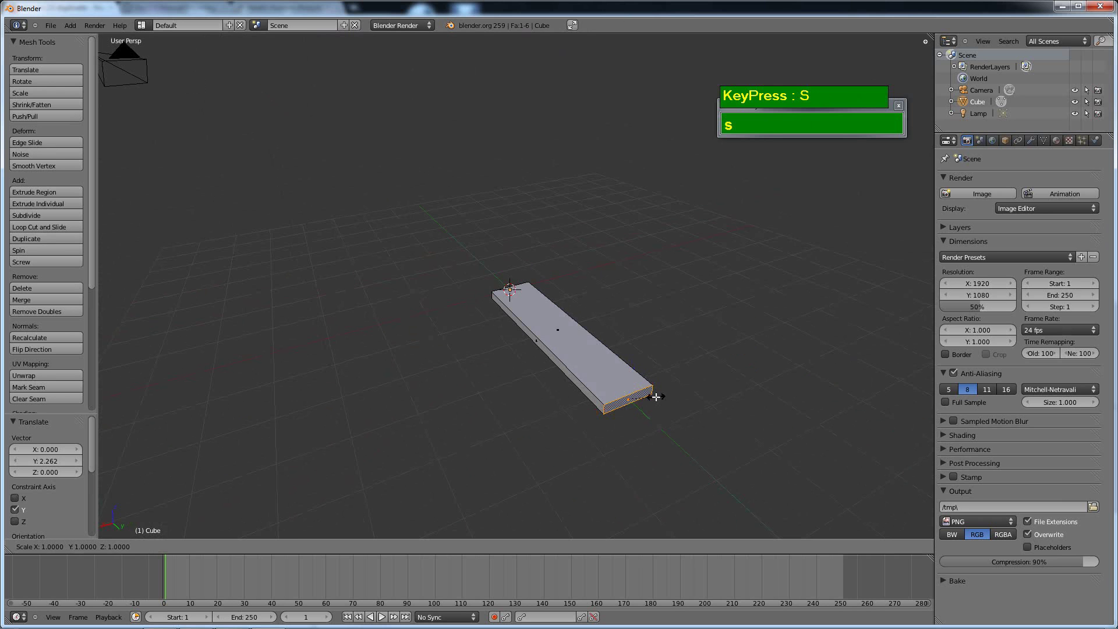
key("x")
left_click(691, 385)
mouse_move(691, 386)
middle_mouse_down()
mouse_move(661, 526)
mouse_move(756, 386)
mouse_move(798, 387)
mouse_move(757, 391)
mouse_move(727, 372)
mouse_move(643, 387)
mouse_move(651, 447)
mouse_move(627, 408)
mouse_move(683, 382)
mouse_move(683, 365)
middle_mouse_up()
scroll(626, 409, "up", 2)
key("Tab")
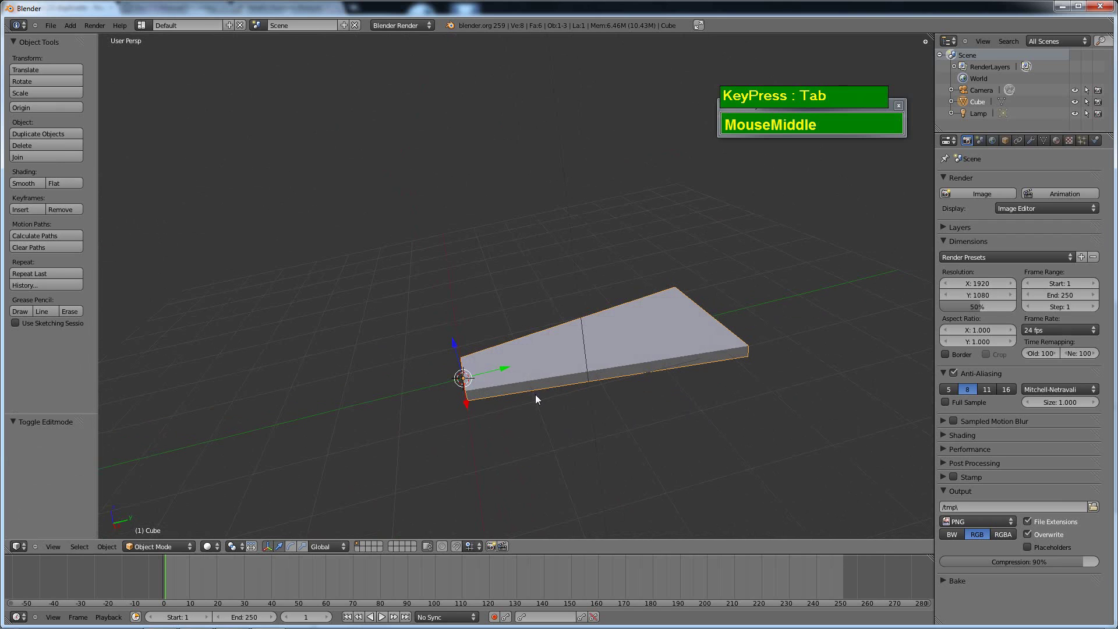
- Add a cylinder mesh at the narrow end of the step for the central pole
key("shift+a")
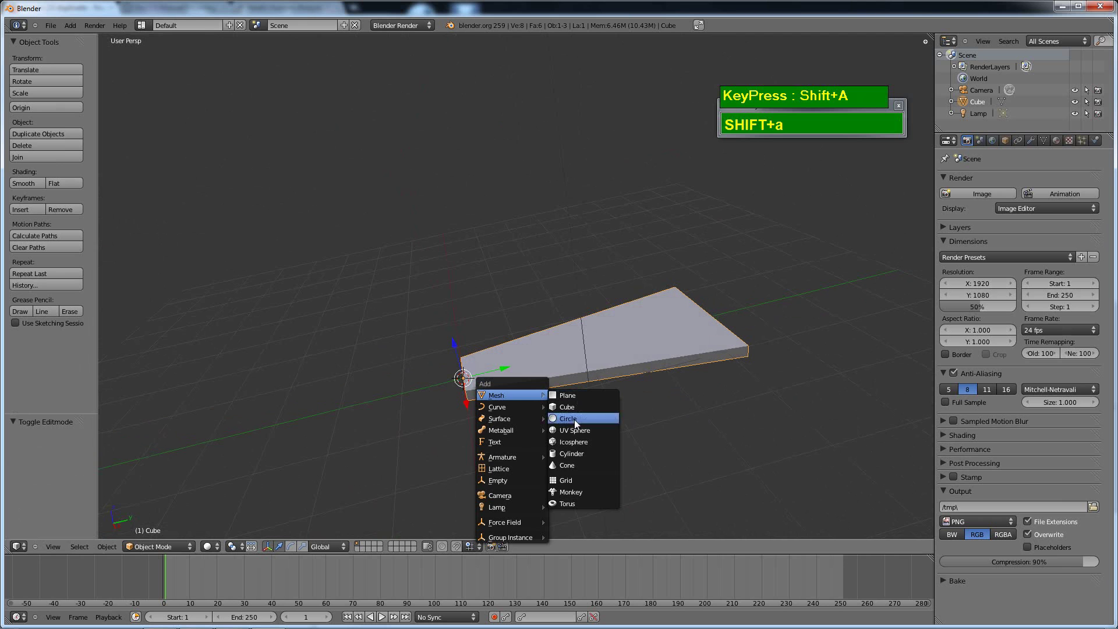
left_click(564, 452)
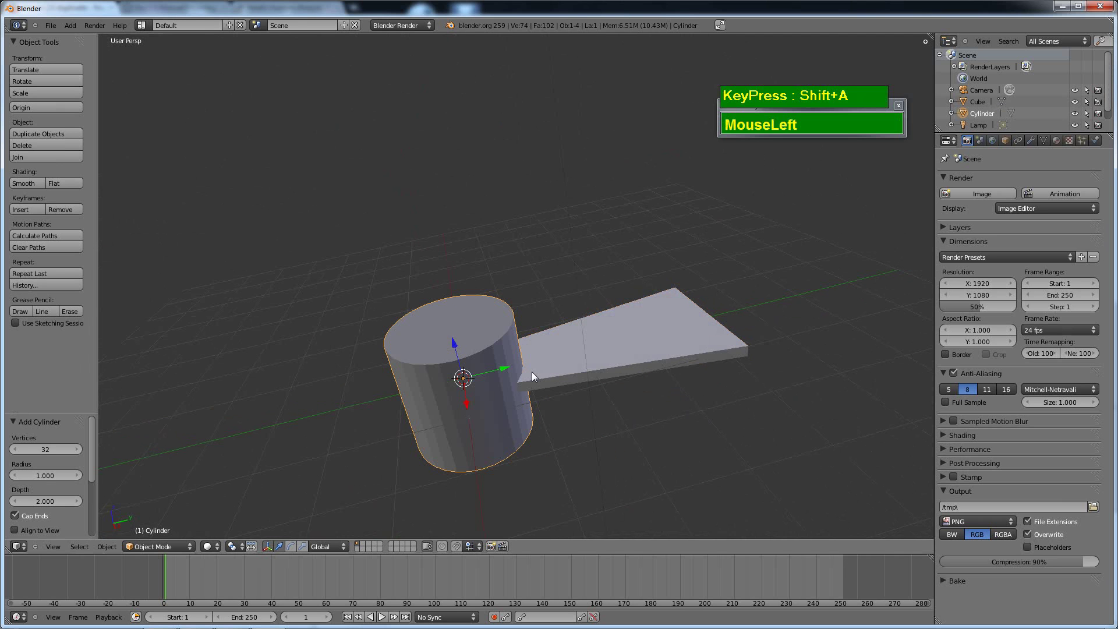
middle_click_drag(532, 374, 544, 452)
scroll(347, 404, "up", 1)
middle_click_drag(374, 337, 564, 383)
- Slim the cylinder's mesh by scaling it to about 0.508 in X and Y only, with Z locked
key("Tab")
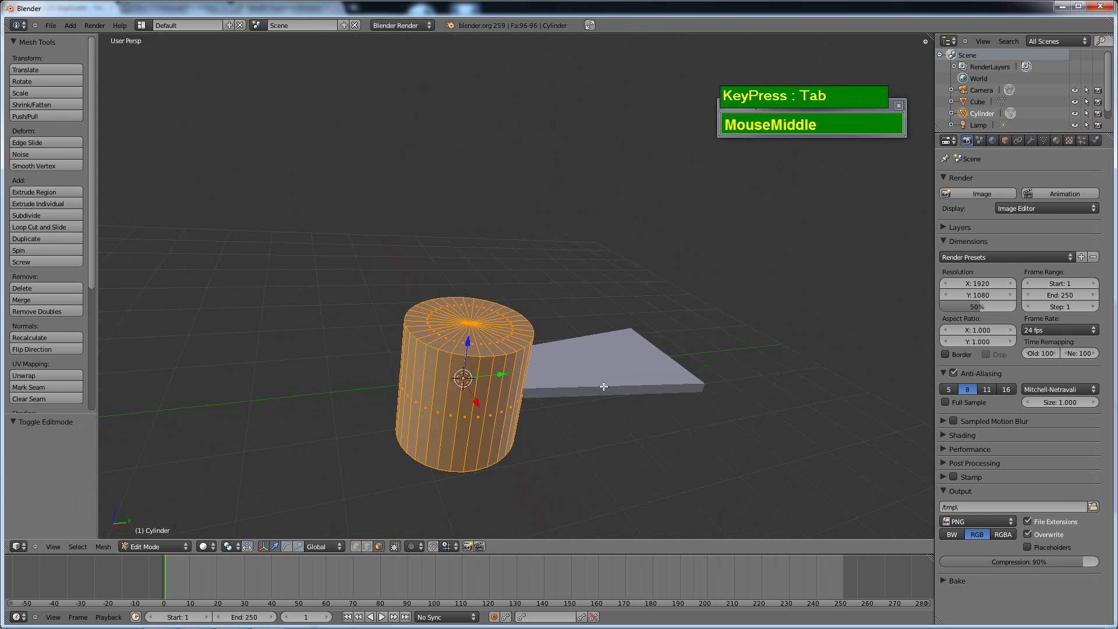
key("s")
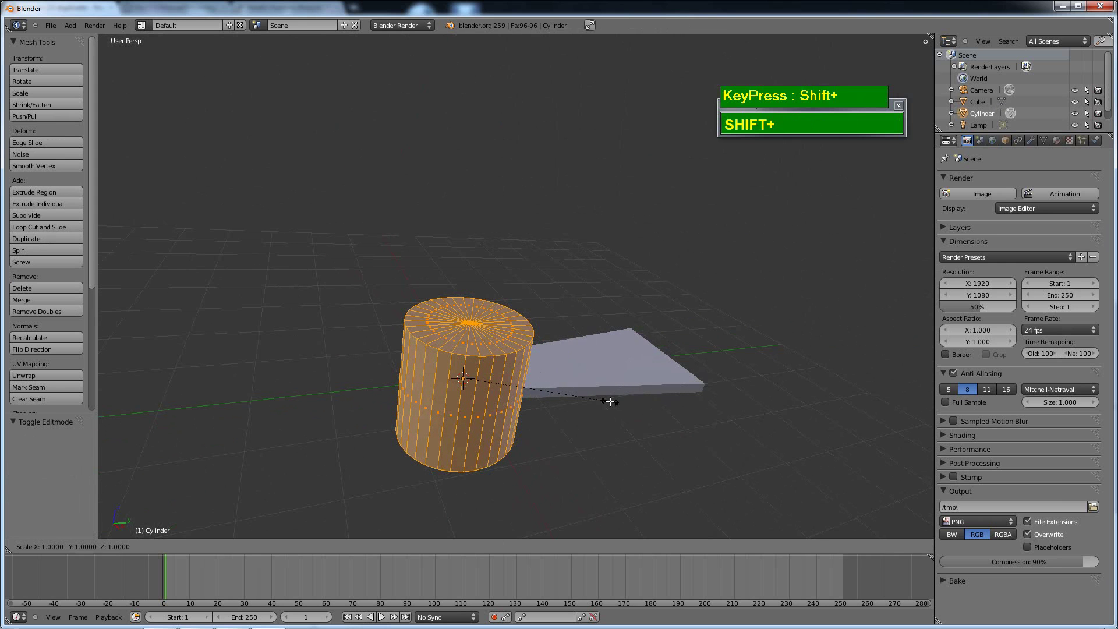
key("shift+z")
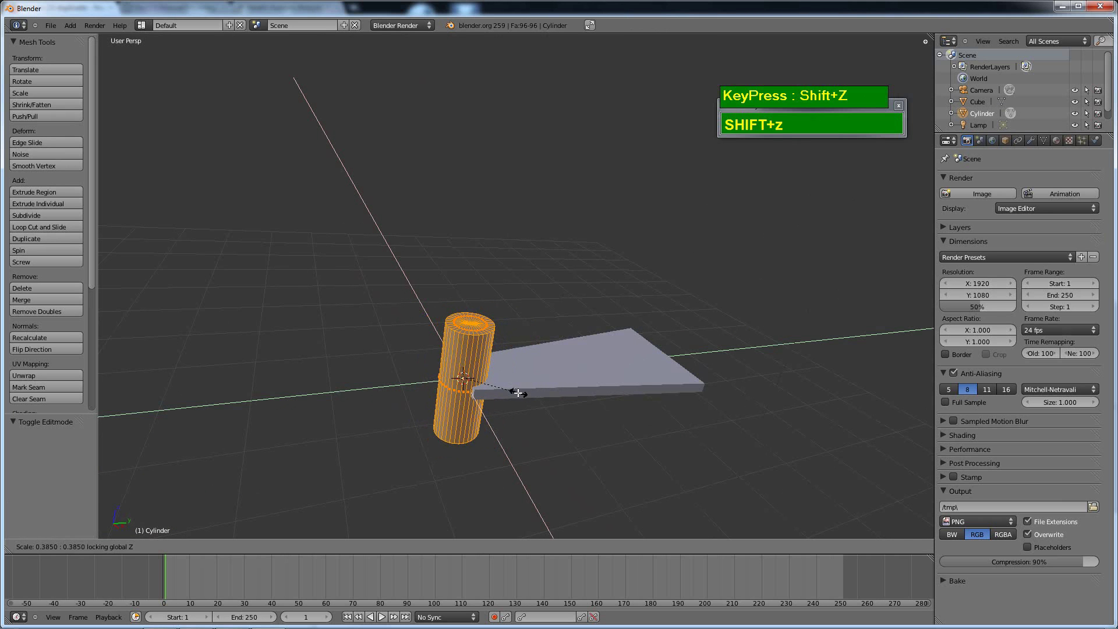
left_click(537, 398)
middle_click_drag(536, 398, 508, 371)
- Switch to vertex selection and select the cylinder's whole top cap by growing the selection from its centre vertex
scroll(527, 367, "down", 4)
middle_click_drag(512, 145, 556, 303, "shift")
scroll(482, 386, "up", 3)
scroll(556, 303, "up", 2)
right_click(466, 336)
right_click(479, 339, "shift")
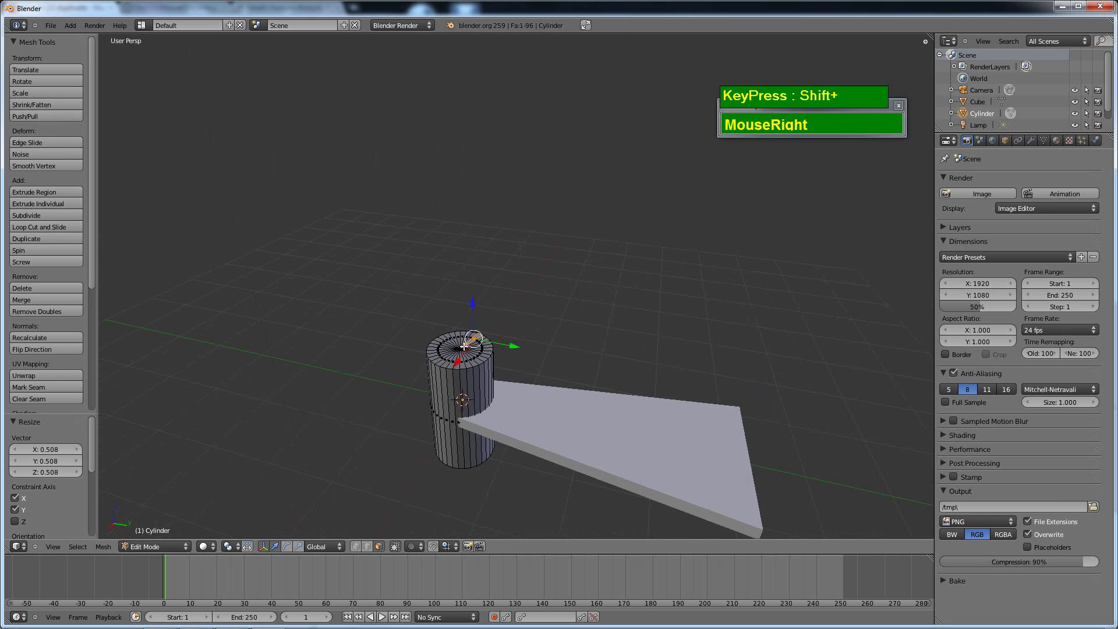
key("ctrl+Tab")
key("ctrl+Tab")
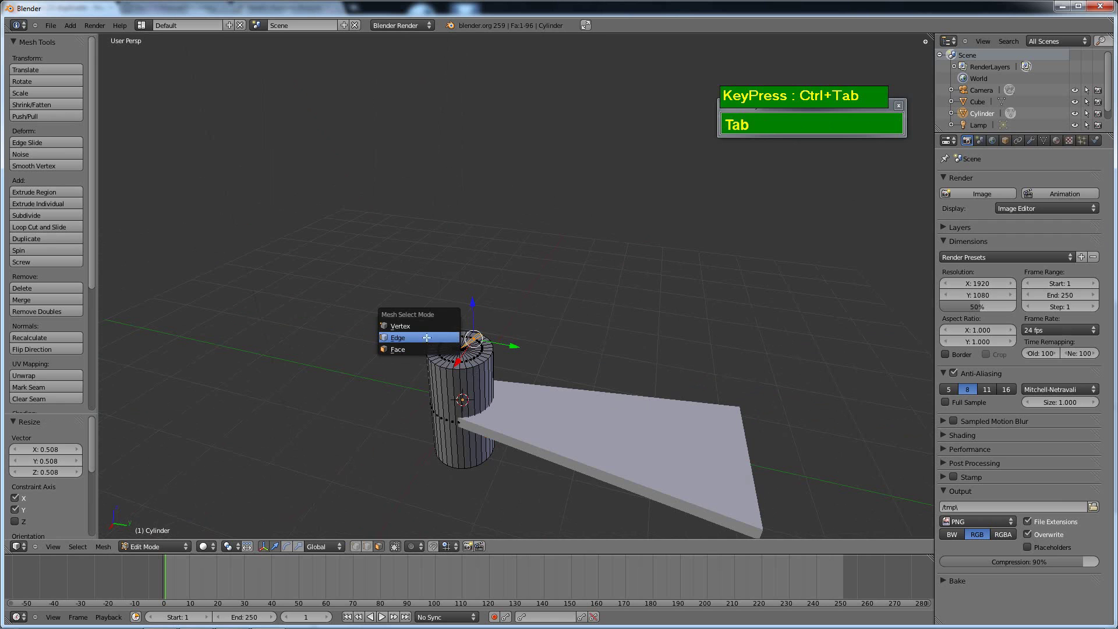
left_click(423, 329)
right_click(469, 344)
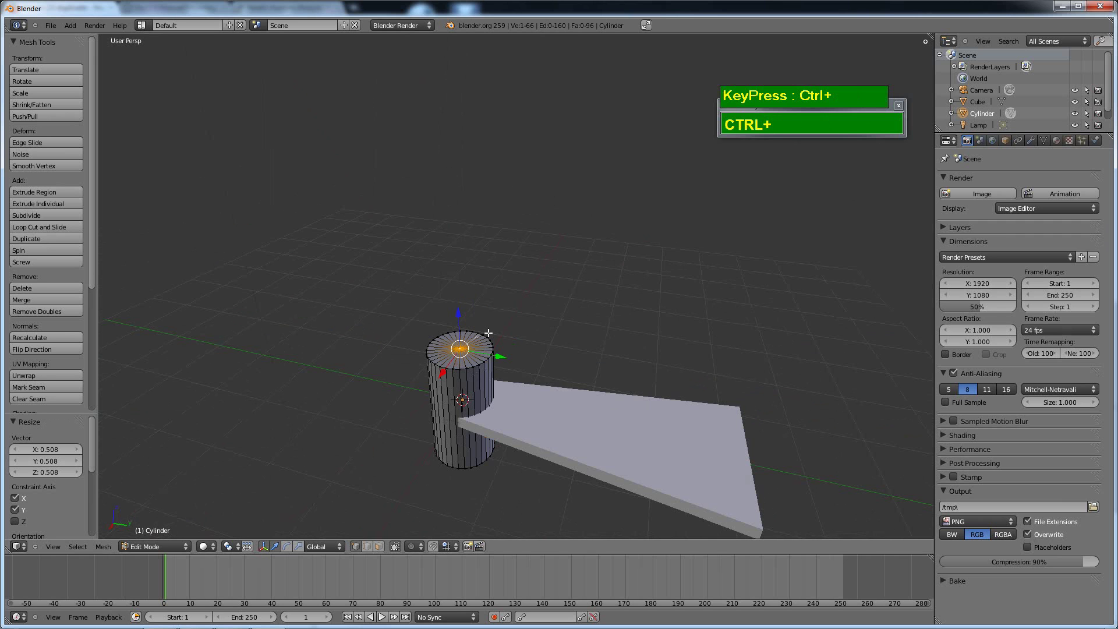
key("ctrl+KP_Add")
- Stretch the cylinder into a tall pole by raising its top cap about 9 units along Z and another 7.8 units
scroll(488, 333, "down", 4)
middle_click_drag(495, 245, 487, 273)
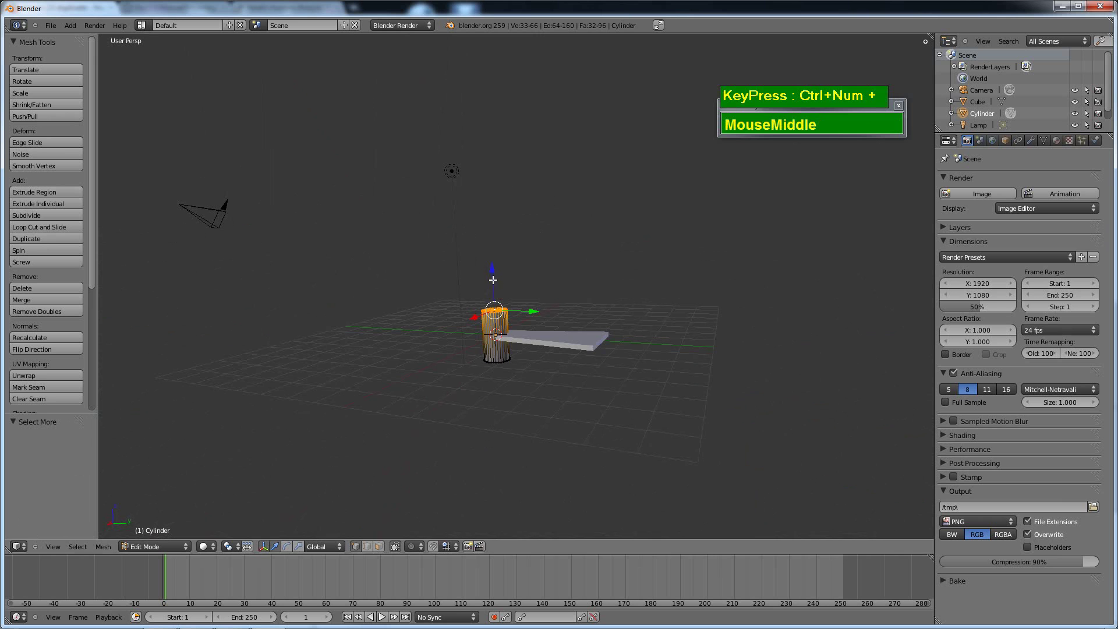
left_click_drag(493, 280, 495, 100)
scroll(496, 93, "down", 3)
middle_click_drag(499, 81, 524, 224, "shift")
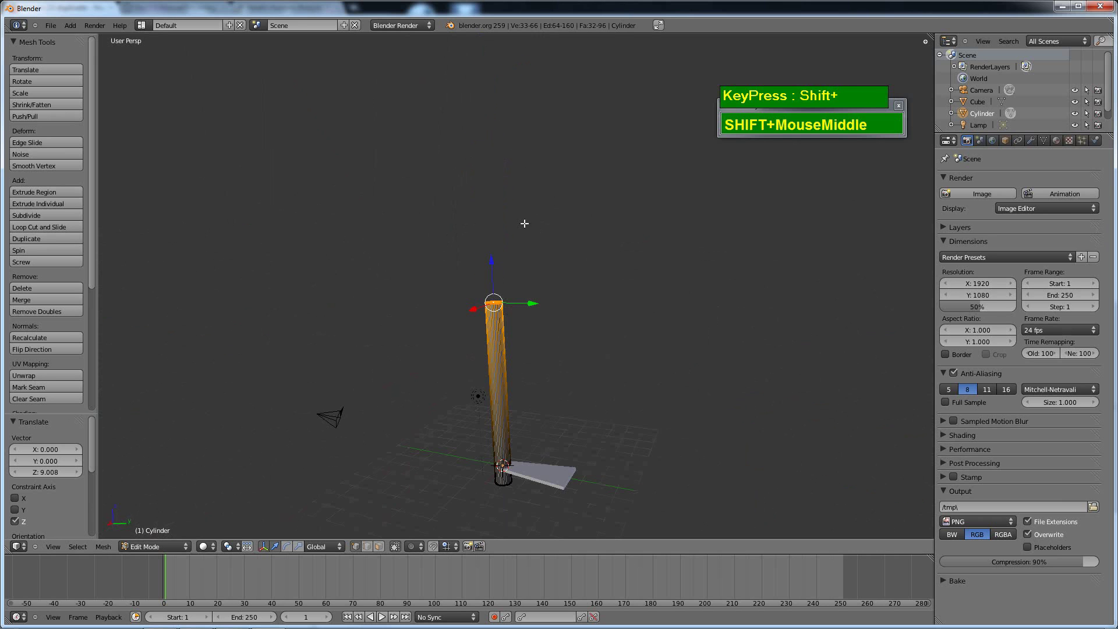
left_click_drag(496, 264, 573, 442)
middle_click_drag(573, 443, 532, 419, "shift")
scroll(541, 352, "up", 5, "shift")
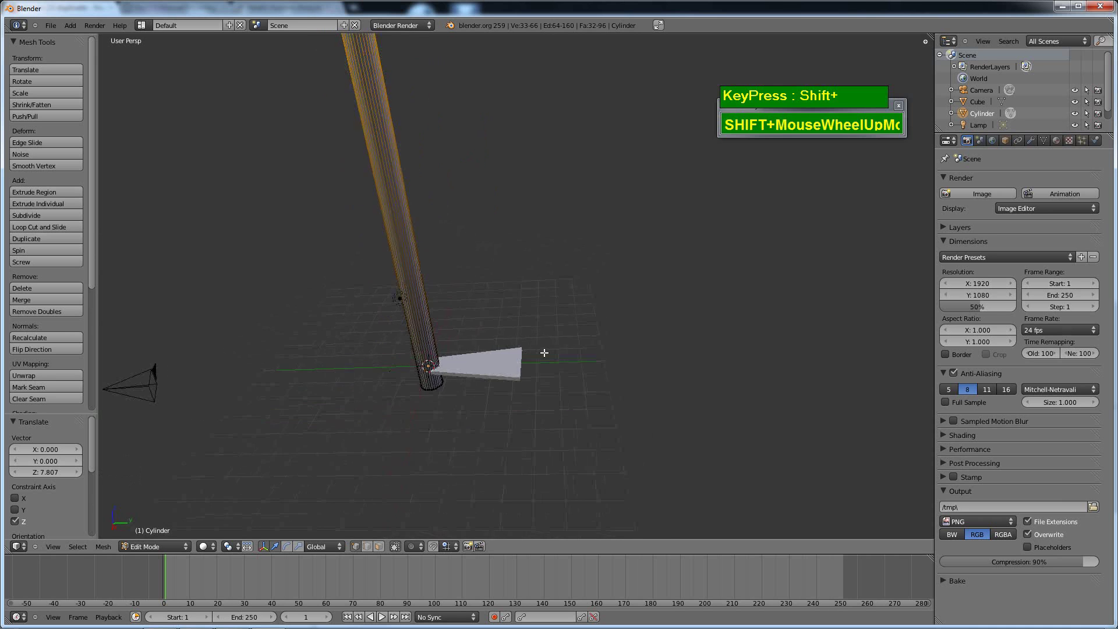
- Lengthen the tapered step by moving its outer end face about 3.06 units along Y, and return to Object Mode
middle_click_drag(509, 361, 564, 458, "shift")
right_click(533, 457, "shift")
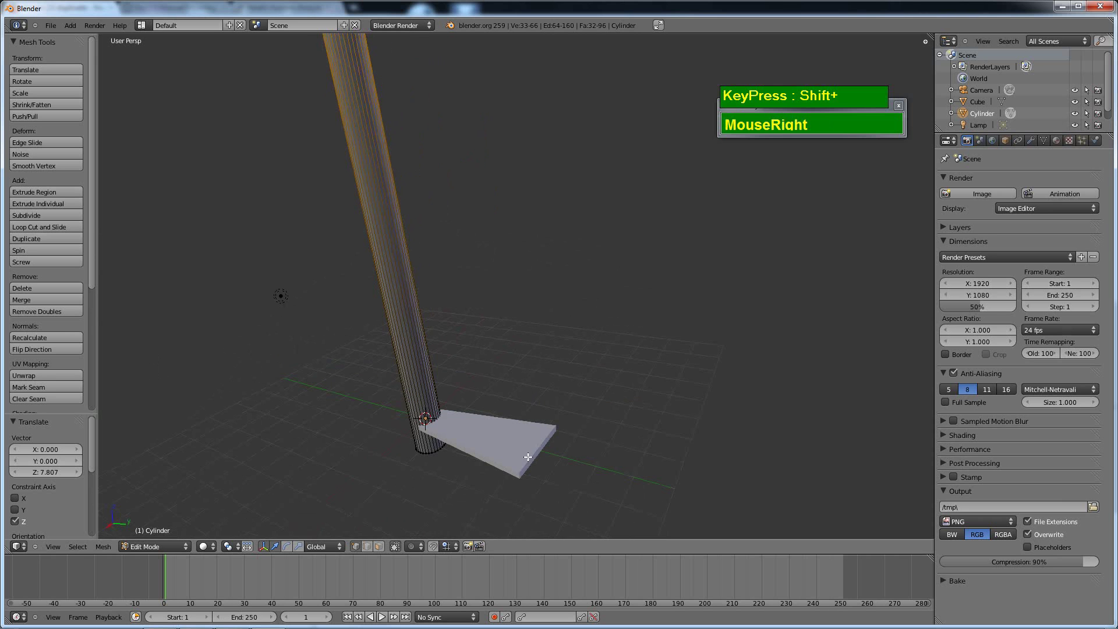
key("Tab")
middle_click_drag(545, 446, 530, 409, "shift")
right_click(532, 418, "shift")
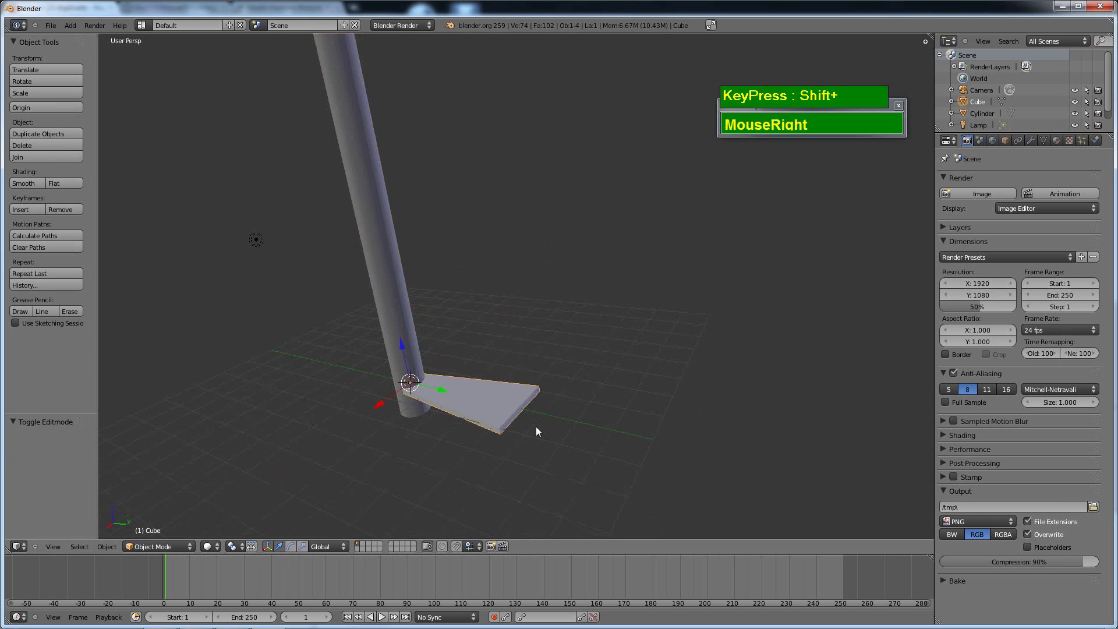
key("Tab")
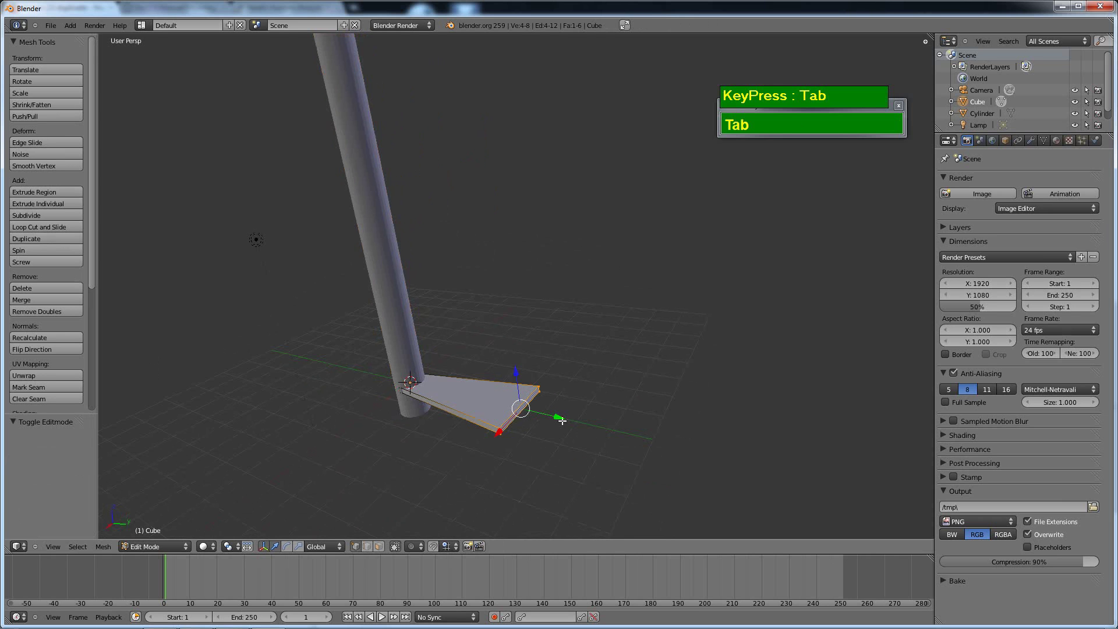
left_click_drag(555, 416, 663, 457)
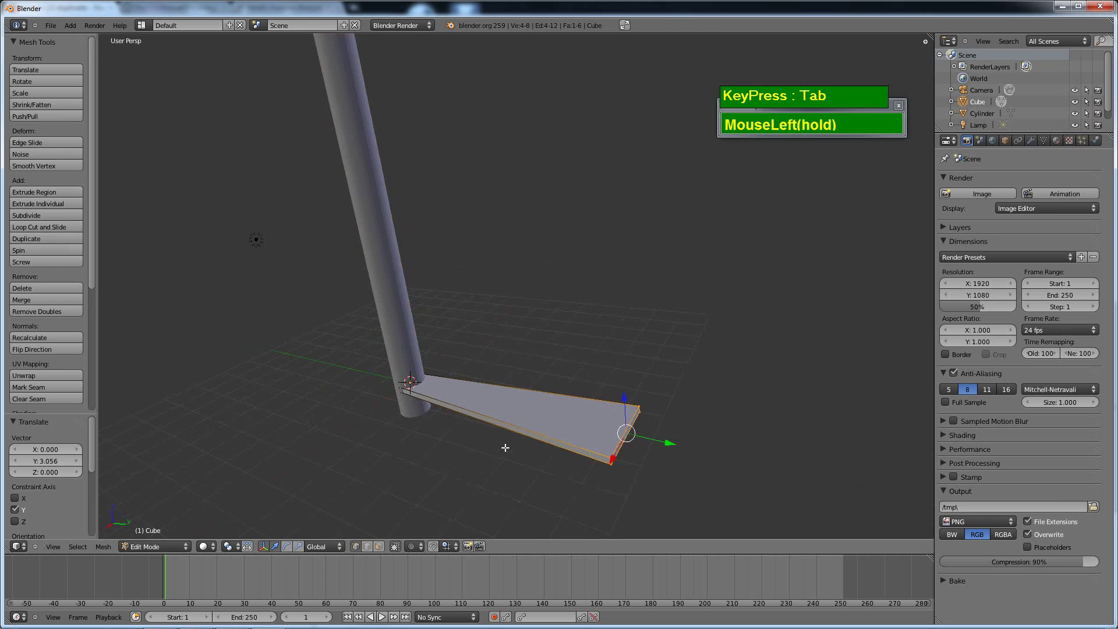
middle_click_drag(505, 447, 530, 351)
key("Tab")
- Add an Array modifier to the tapered step
scroll(531, 372, "down", 2)
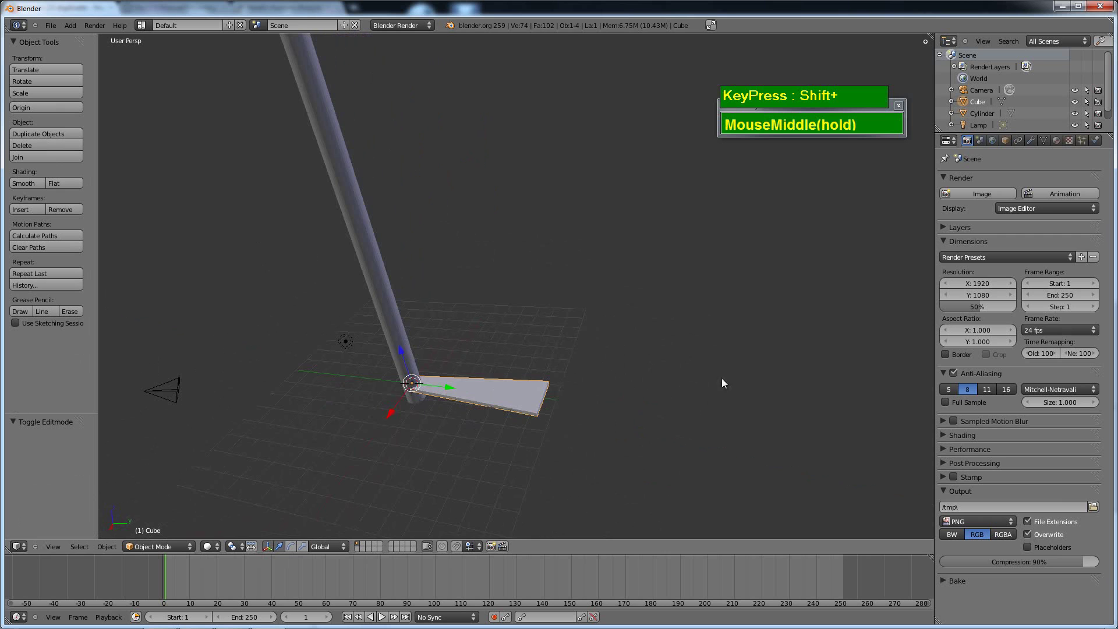
middle_click_drag(511, 425, 848, 280)
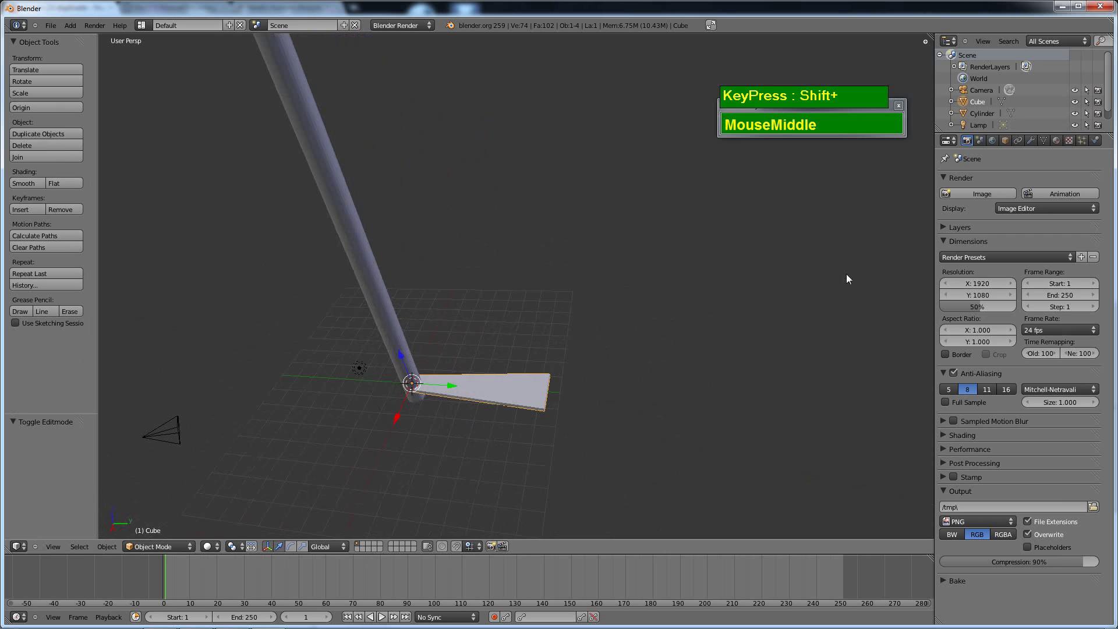
left_click(1030, 141)
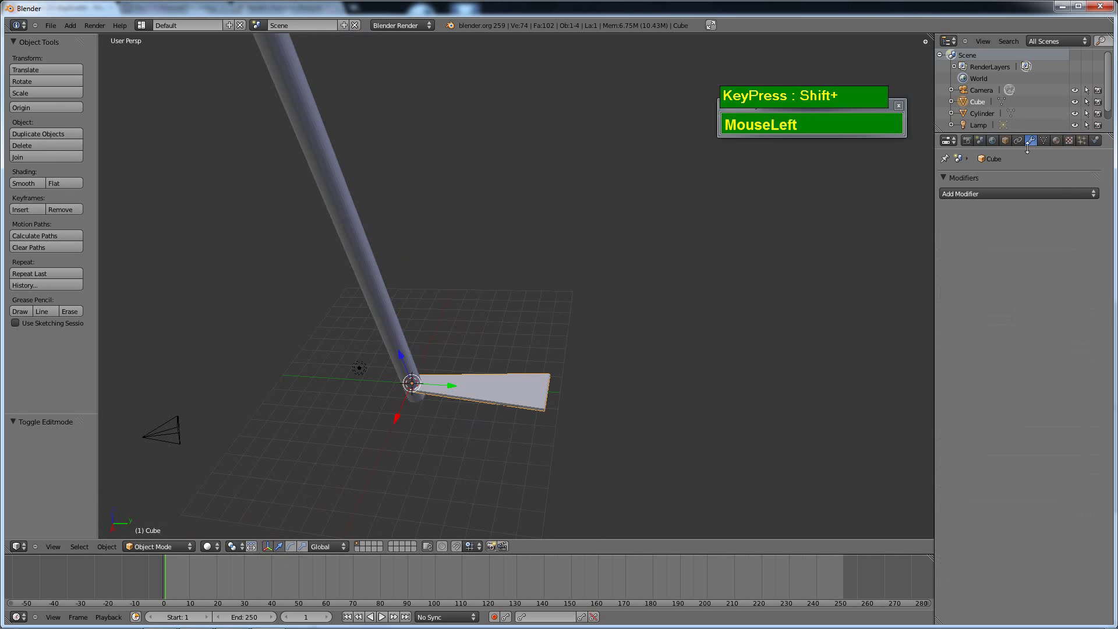
left_click(1022, 192)
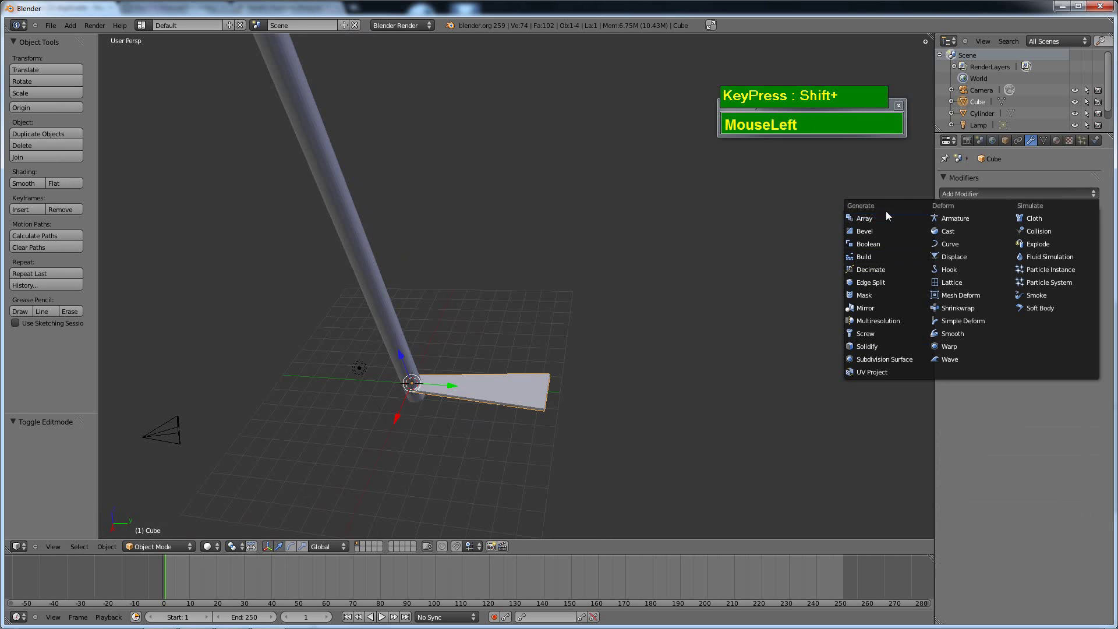
left_click(871, 217)
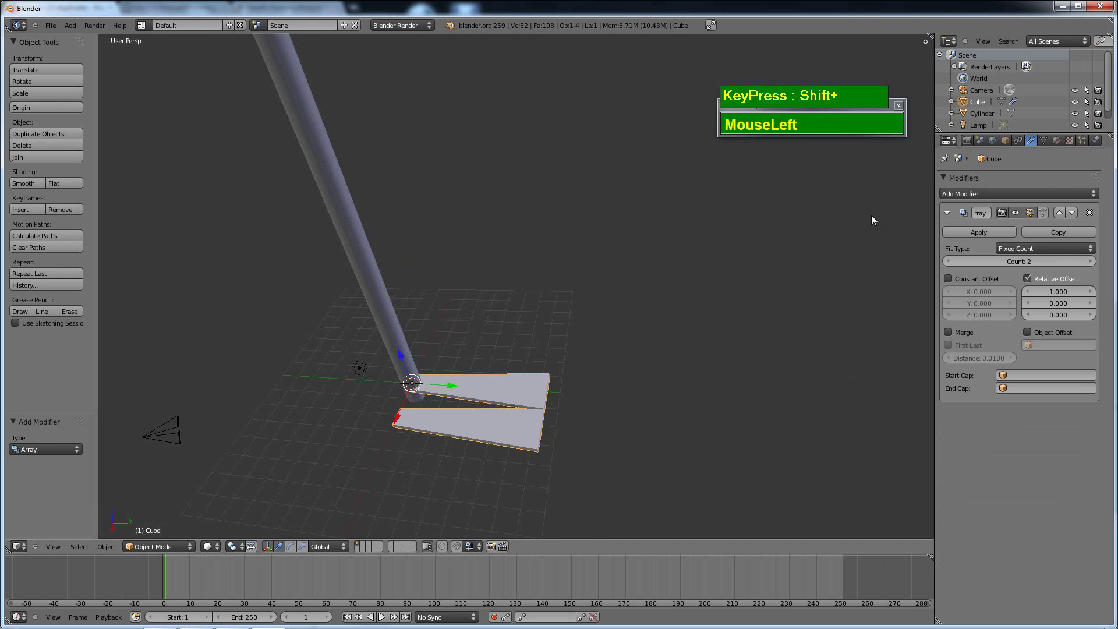
- Set the array's relative X offset to about 1.642 and its count to 4
middle_click_drag(439, 401, 435, 348)
middle_click_drag(606, 309, 559, 292, "shift")
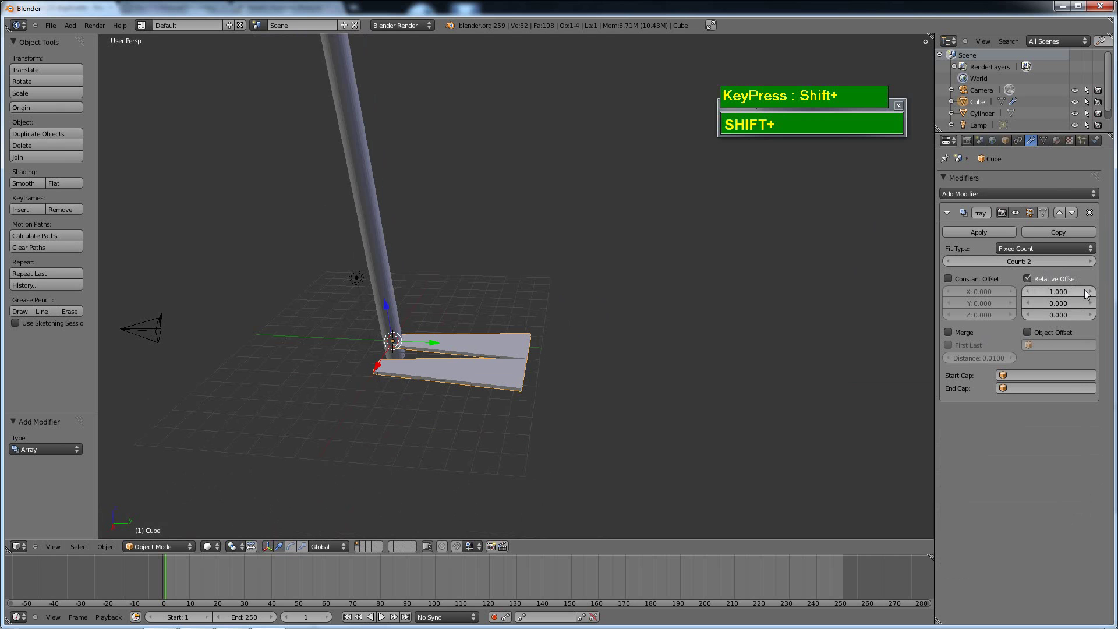
left_click_drag(1088, 295, 1081, 299, "shift")
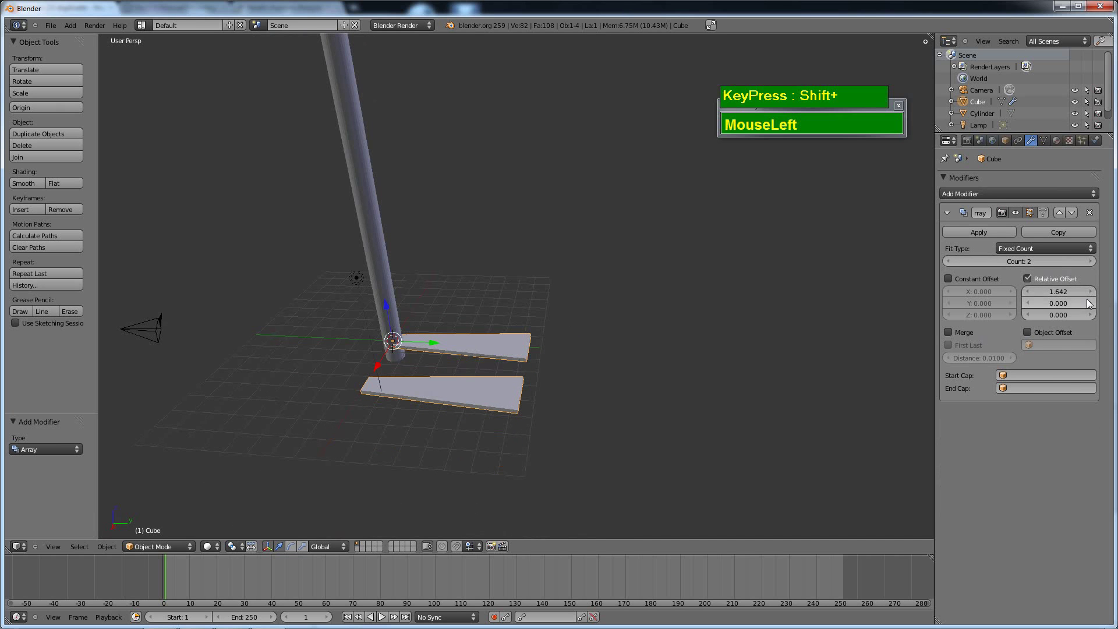
left_click(1090, 261)
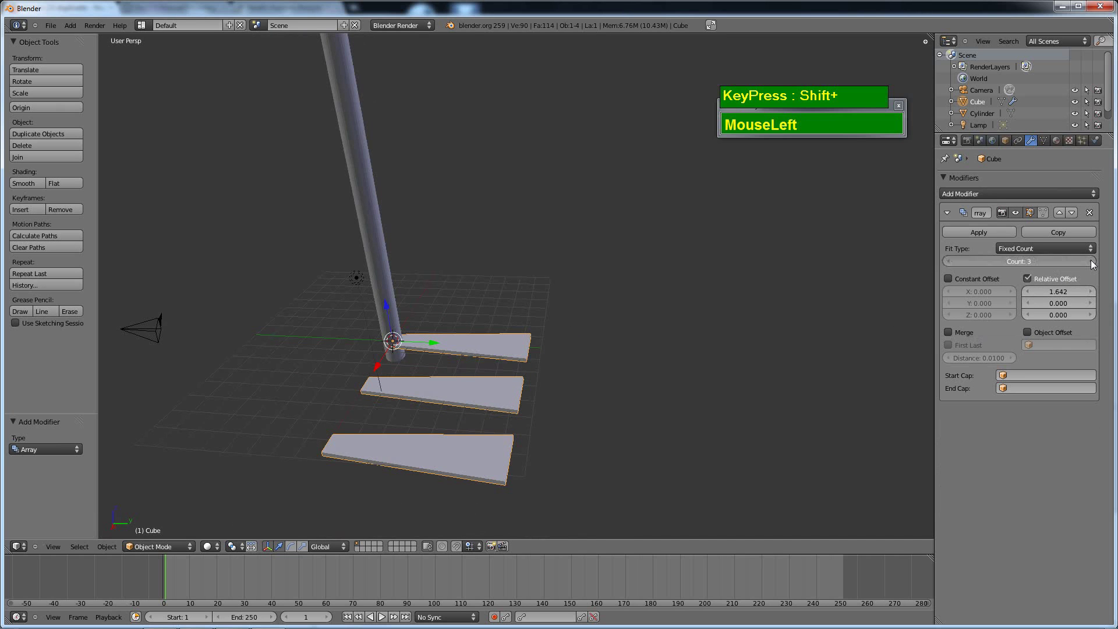
left_click(1090, 261)
middle_click_drag(642, 397, 541, 407)
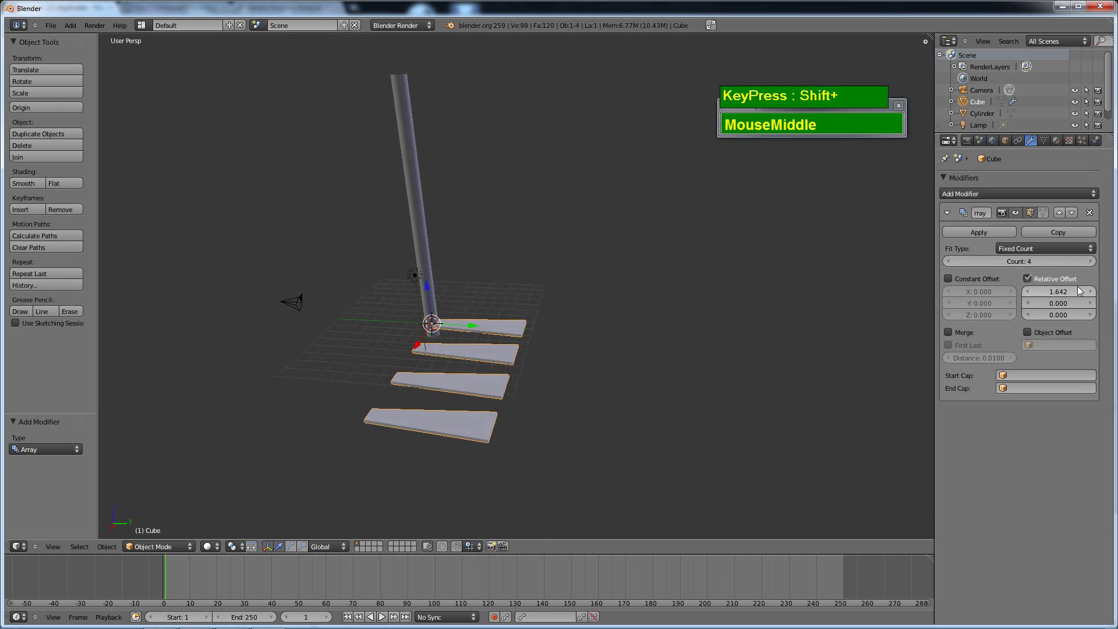
- Set the array's relative X offset to 0
scroll(1087, 294, "up", 1, "shift")
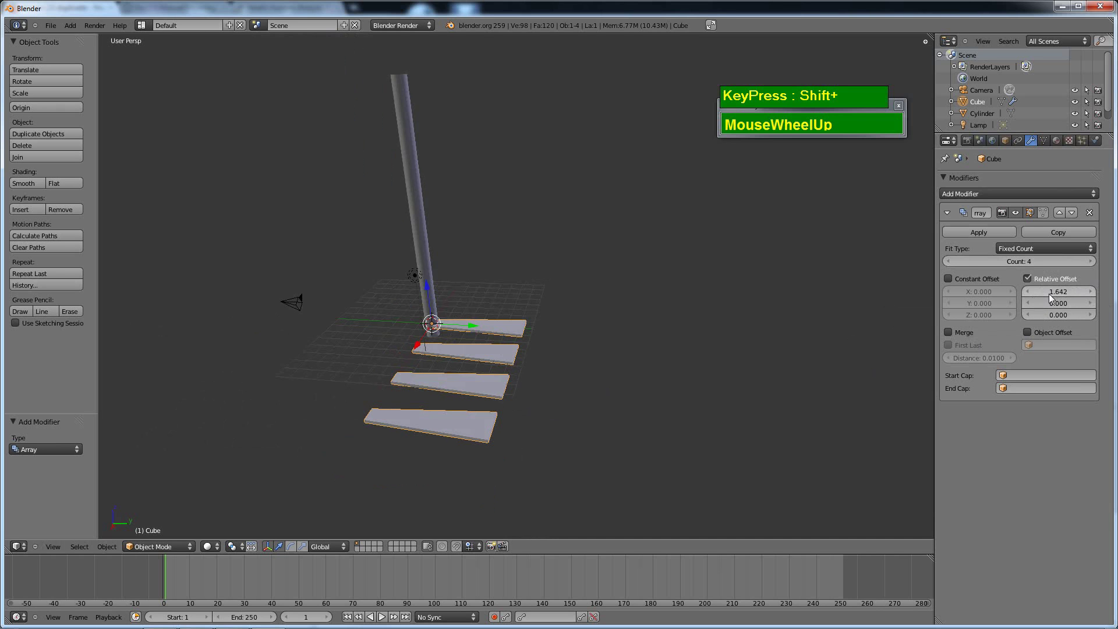
left_click(1057, 292, "shift")
type("0")
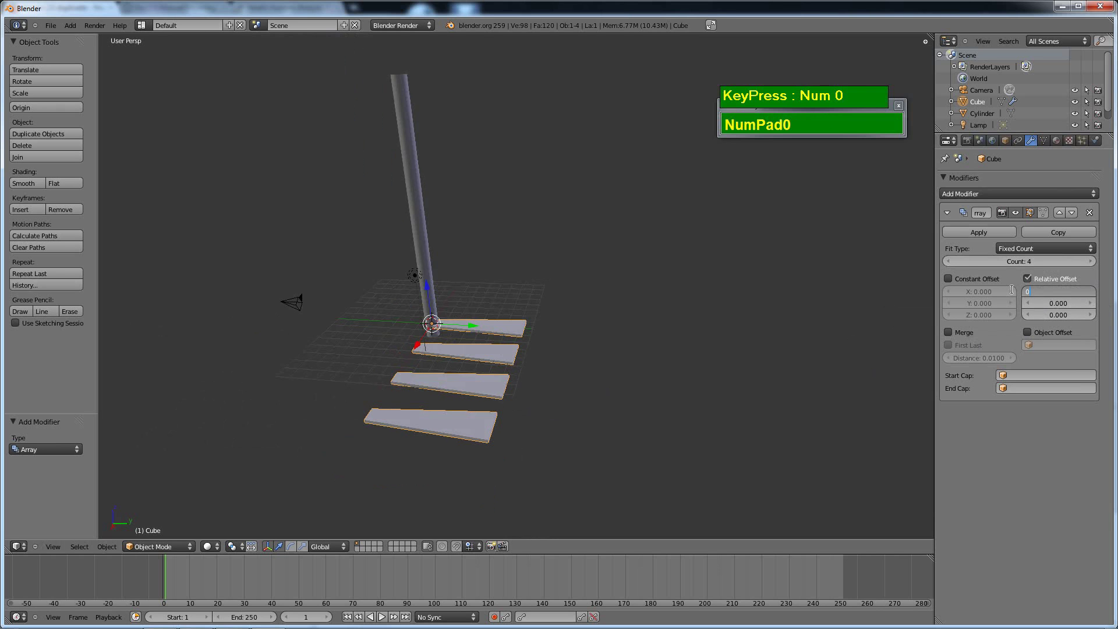
key("KP_Enter")
scroll(480, 368, "up", 2)
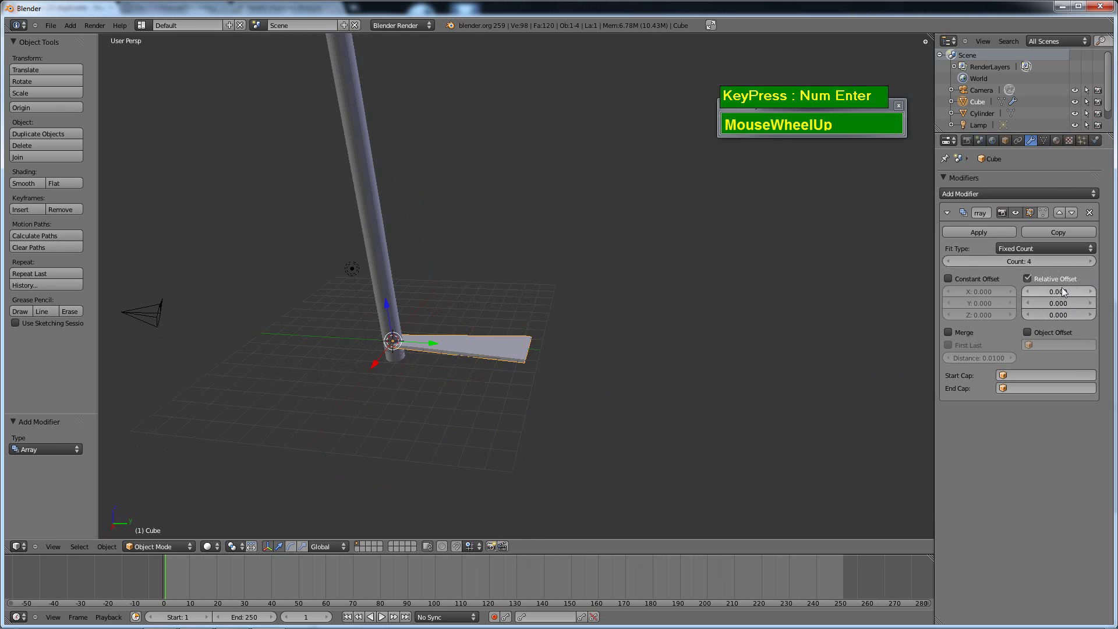
- Try a relative Y offset of about 2.08 on the step array, and reset it to 0
left_click_drag(1092, 303, 1097, 307)
scroll(780, 374, "down", 1)
scroll(781, 375, "down", 2)
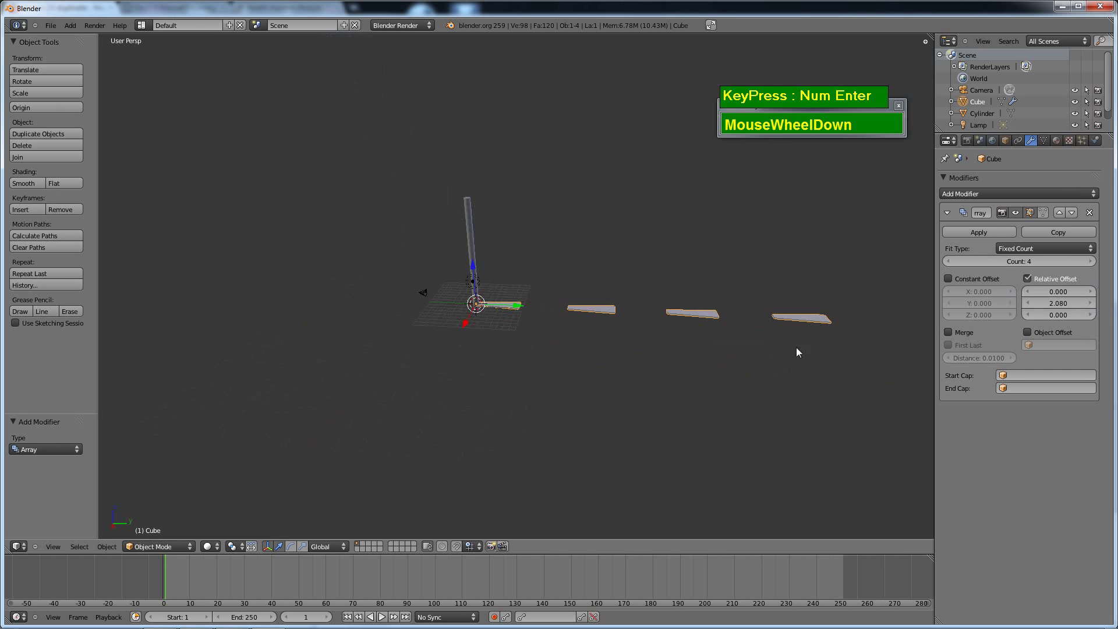
scroll(605, 296, "up", 1)
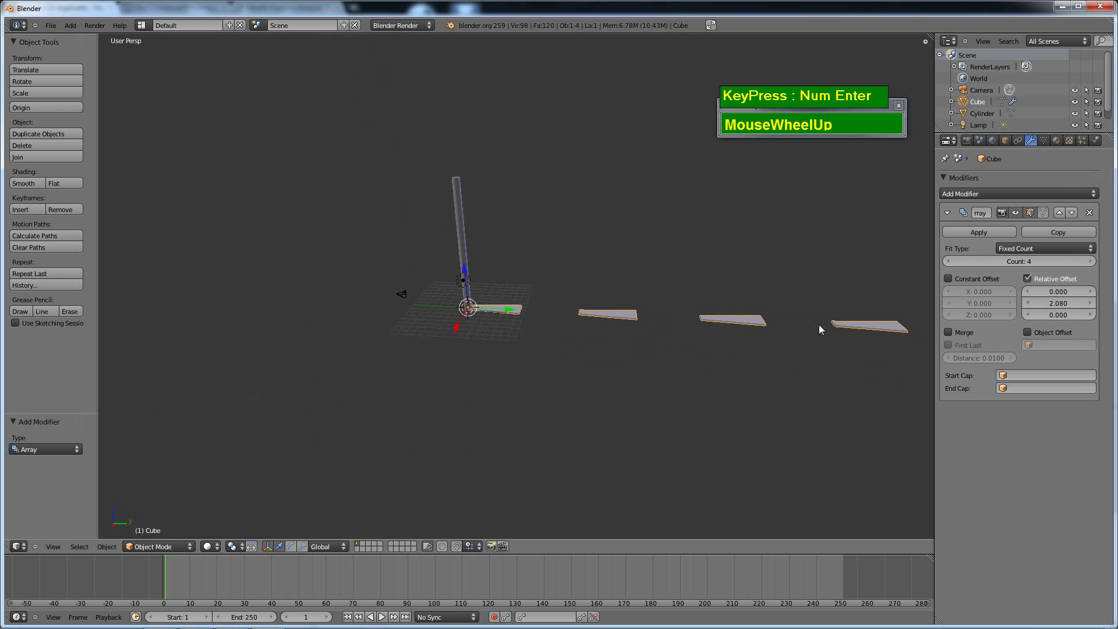
left_click(1056, 303)
type("0")
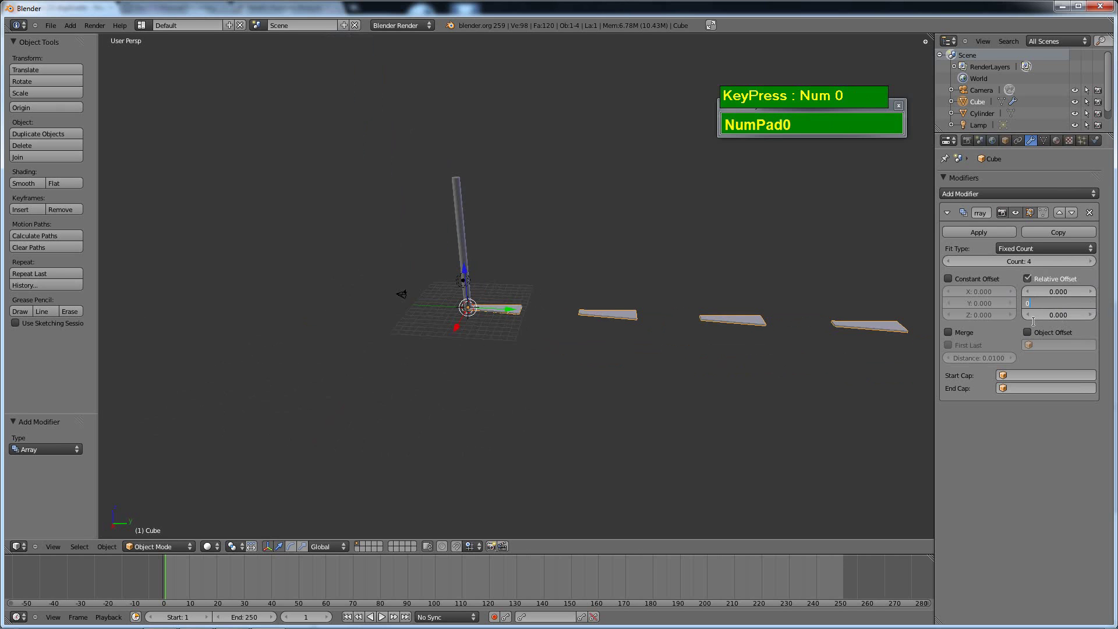
key("KP_Enter")
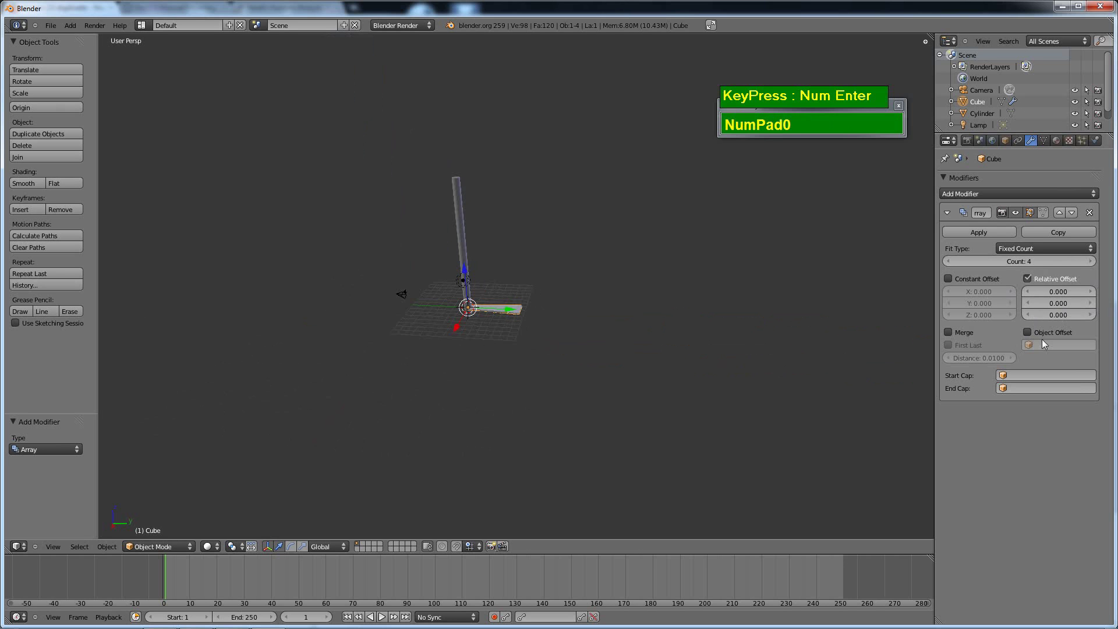
- Stack the arrayed steps up the pole with a relative Z offset of about 14.604
left_click(1093, 316)
mouse_move(1092, 316)
left_mouse_down()
mouse_move(1106, 315)
mouse_move(1084, 327)
left_mouse_up()
scroll(576, 296, "up", 4)
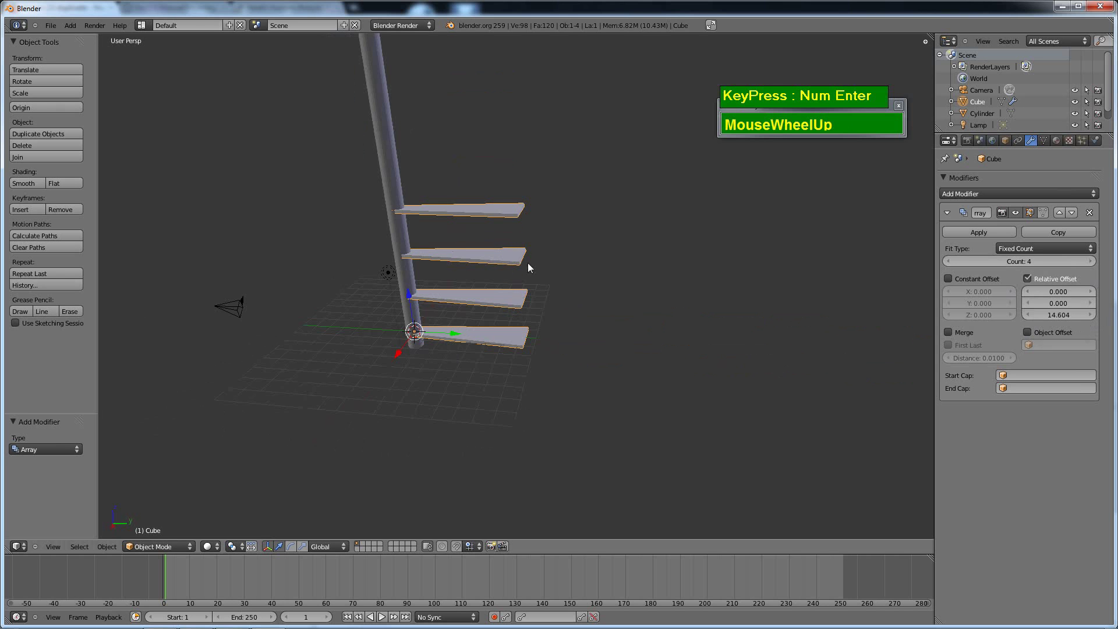
middle_click_drag(527, 263, 390, 289)
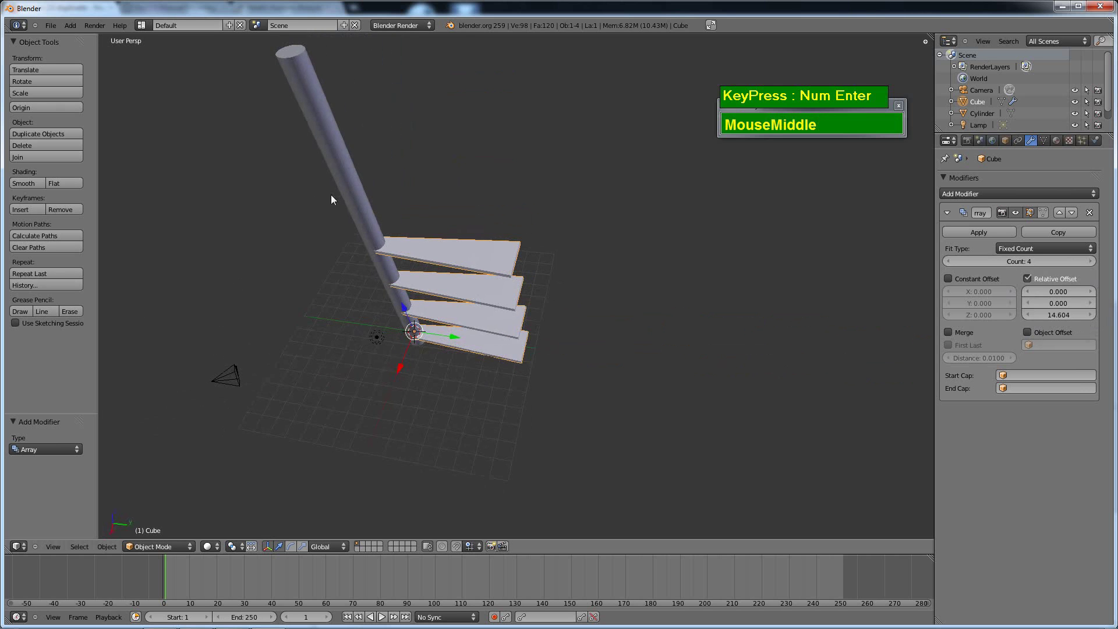
middle_click_drag(331, 200, 536, 292)
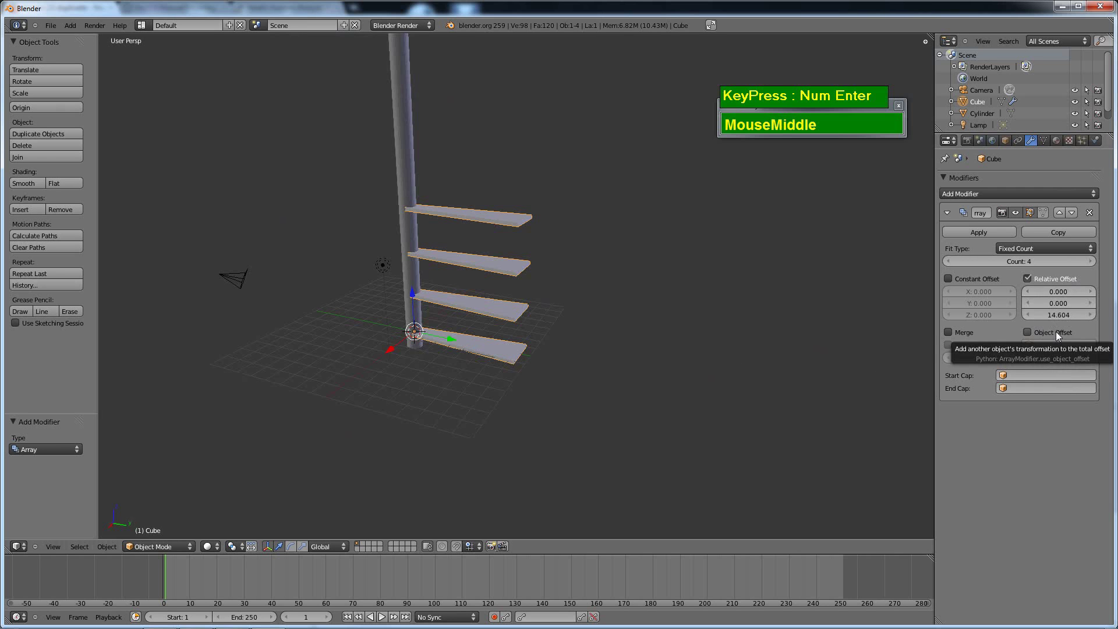
- Disable the array's relative offset and add an Empty at the 3D cursor inside the pole's base
left_click(1027, 278)
scroll(444, 343, "up", 2)
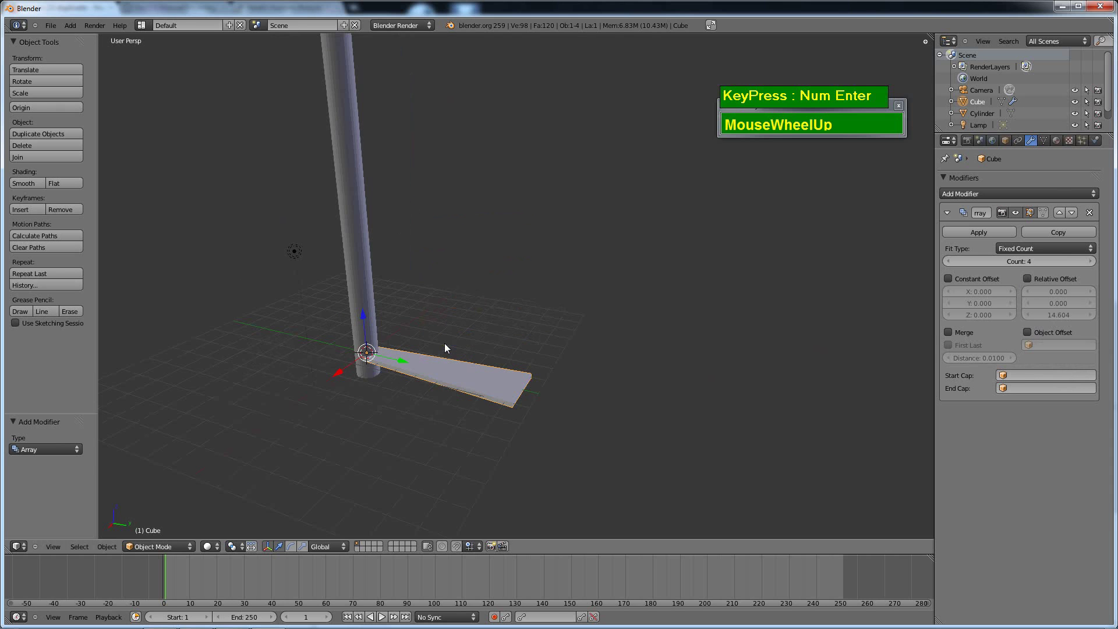
middle_click_drag(445, 343, 484, 305)
scroll(427, 340, "up", 1, "shift")
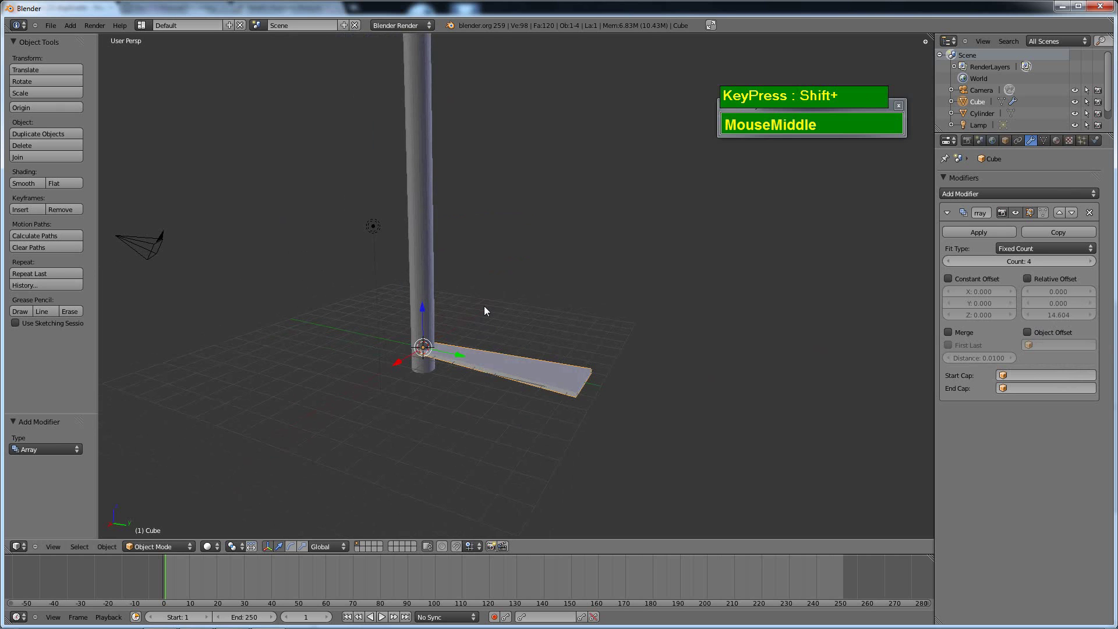
key("shift+a")
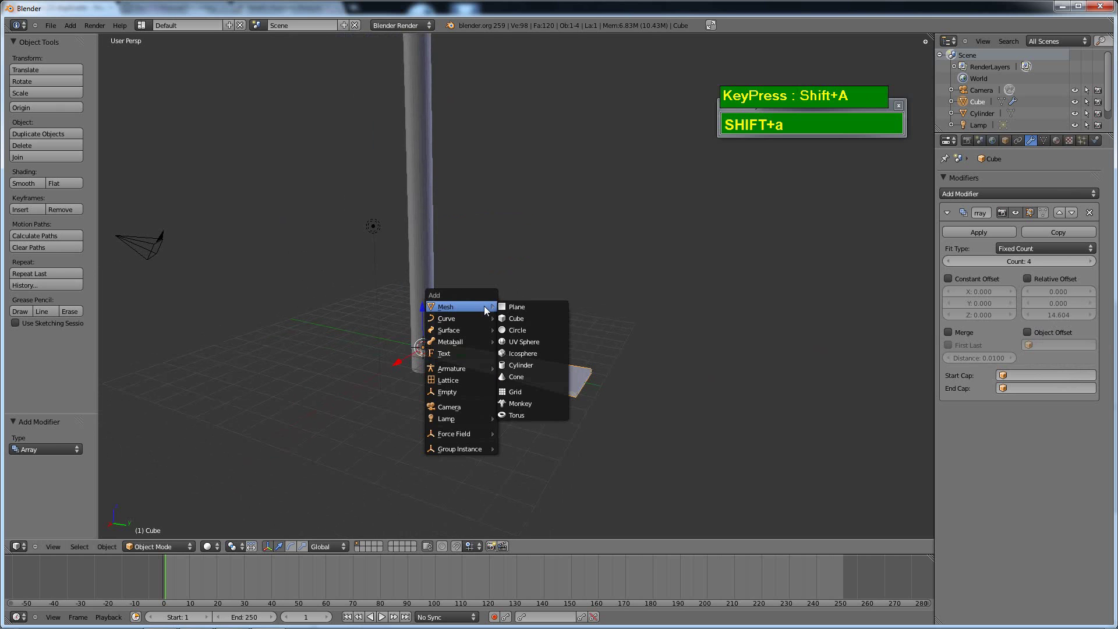
left_click(452, 394)
- Switch to wireframe display, reselect the tapered step, and enable object offset in its array with the Empty as the offset object
middle_click_drag(451, 394, 657, 340)
scroll(467, 382, "up", 2)
key("z")
scroll(514, 340, "down", 2)
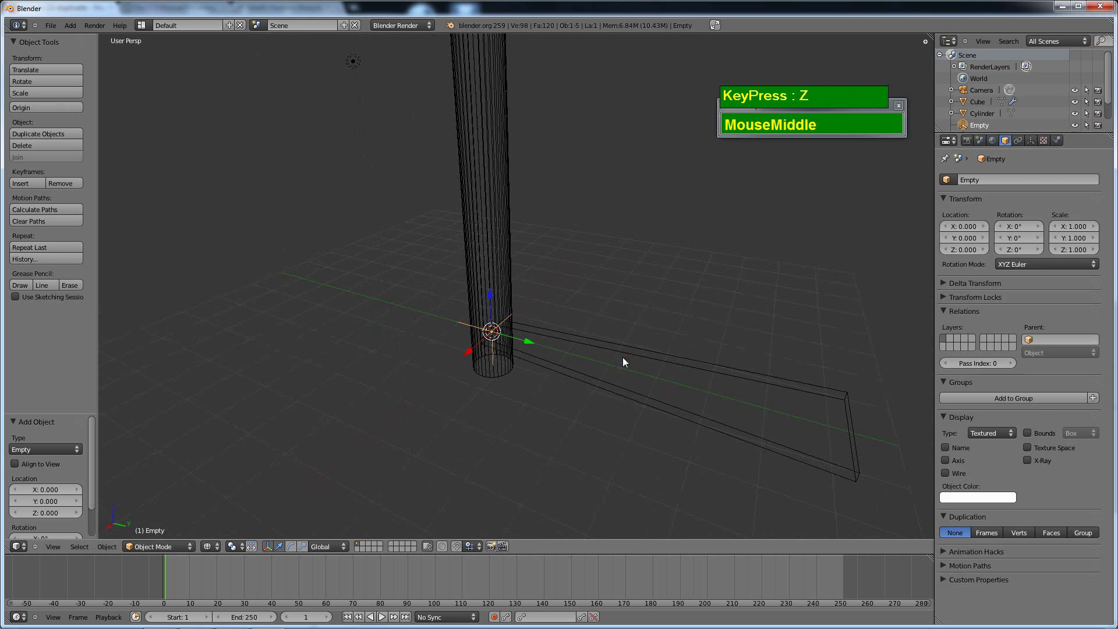
right_click(689, 376)
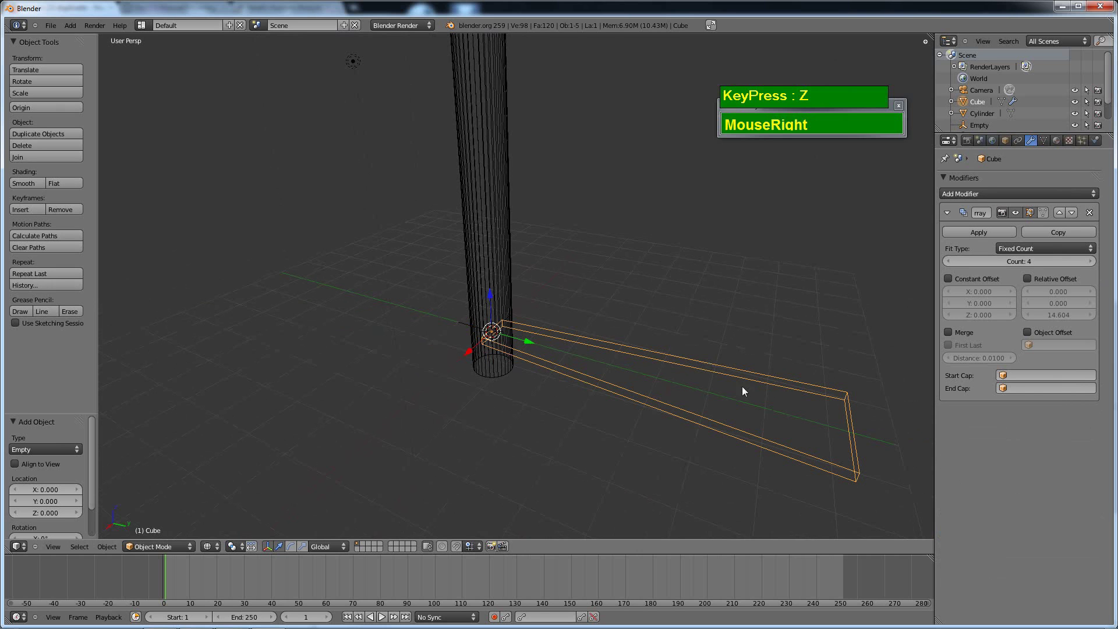
left_click(1028, 331)
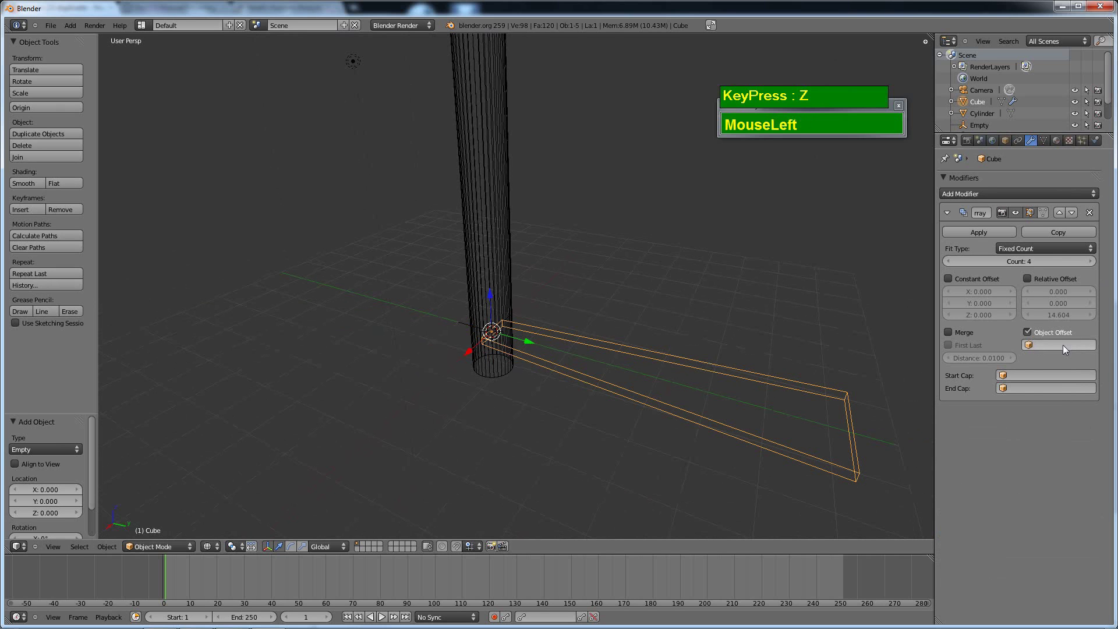
left_click(1050, 344)
left_click(1042, 382)
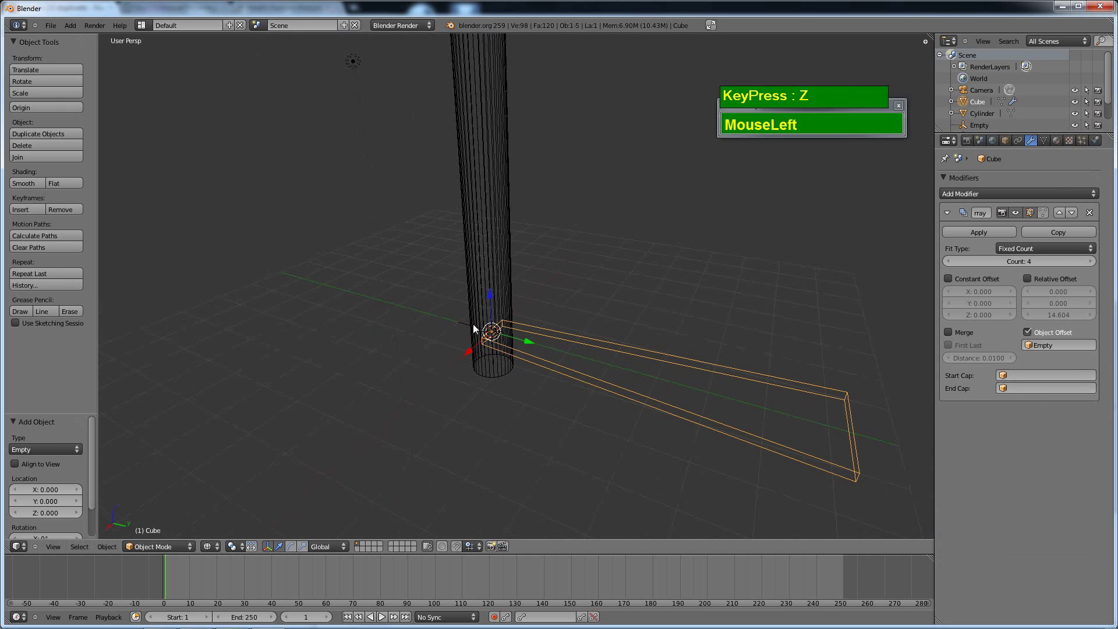
- Select the Empty, return to solid display, and raise the Empty about 1.341 units along Z to space the steps vertically
middle_click_drag(473, 329, 432, 364, "shift")
scroll(432, 364, "up", 3)
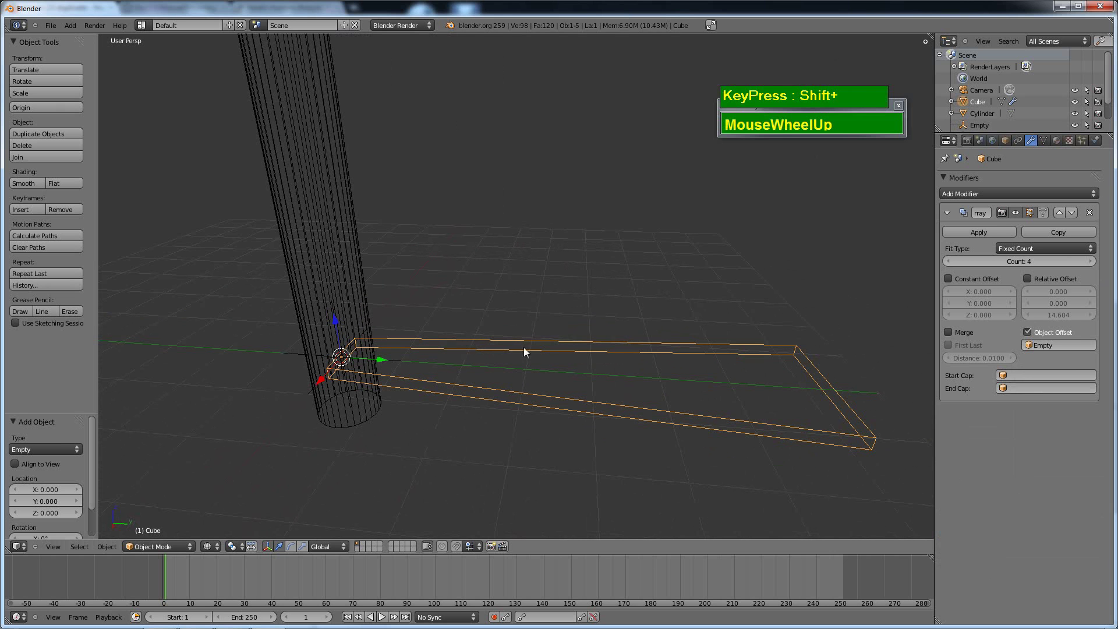
right_click(297, 352)
middle_click_drag(298, 351, 370, 309, "shift")
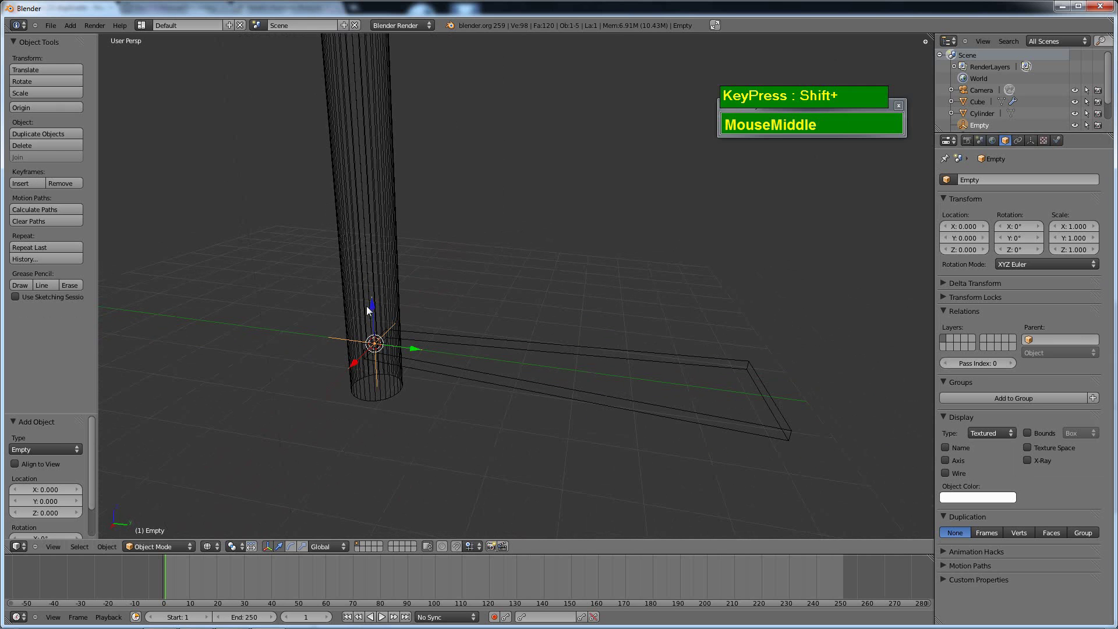
key("z")
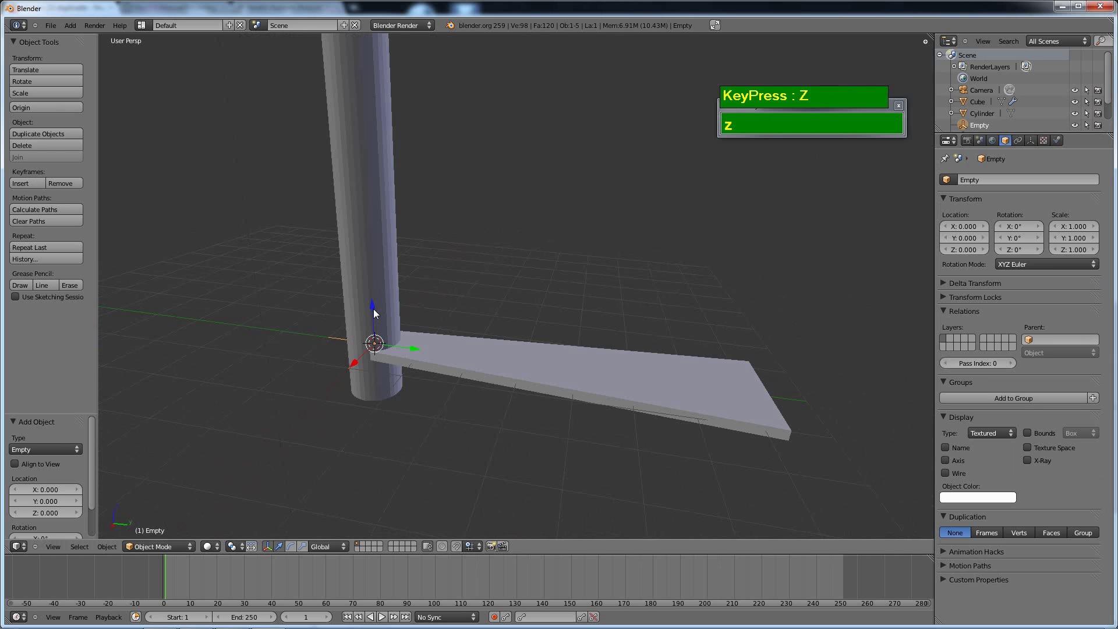
left_click_drag(372, 306, 369, 240)
scroll(369, 239, "down", 2)
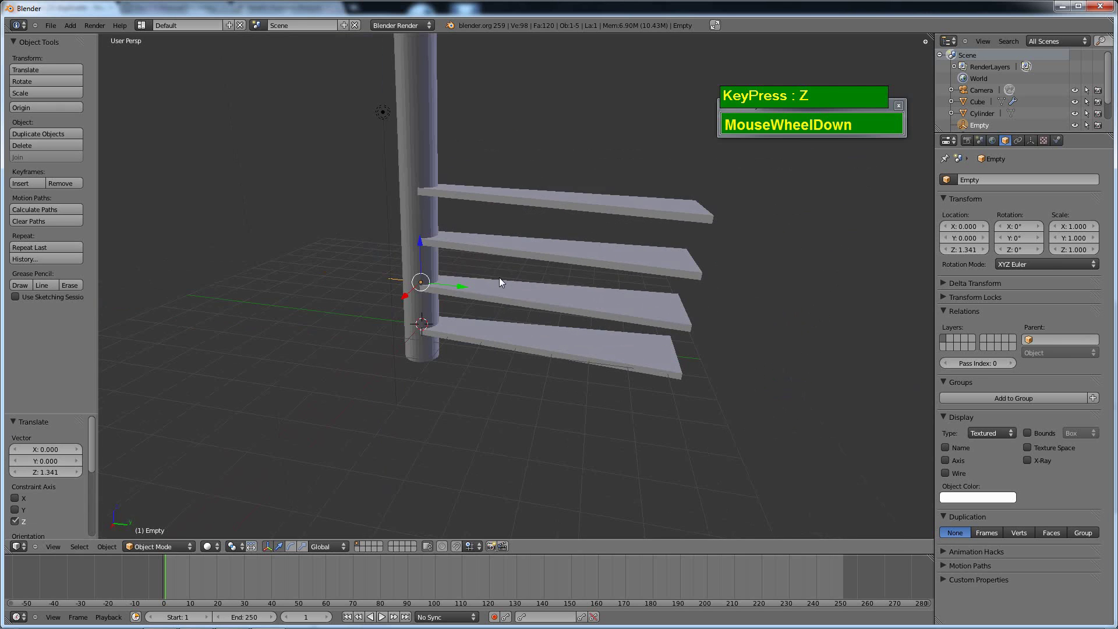
- Rotate the Empty about -350.316° around the global Z axis so the arrayed steps fan around the pole
middle_click_drag(498, 277, 547, 354, "shift")
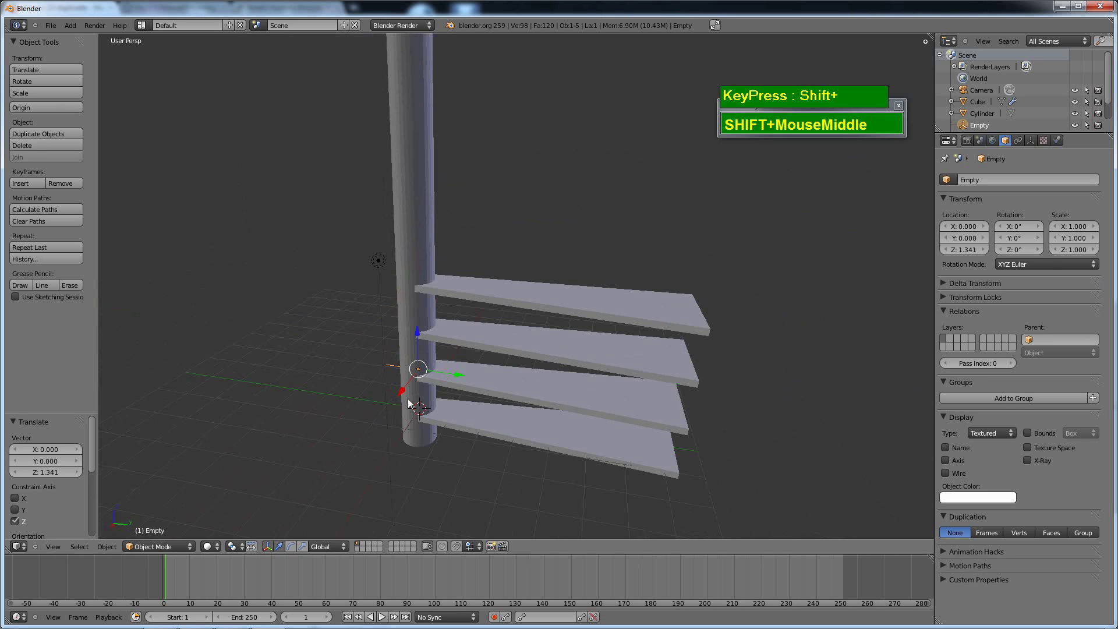
scroll(406, 390, "up", 3)
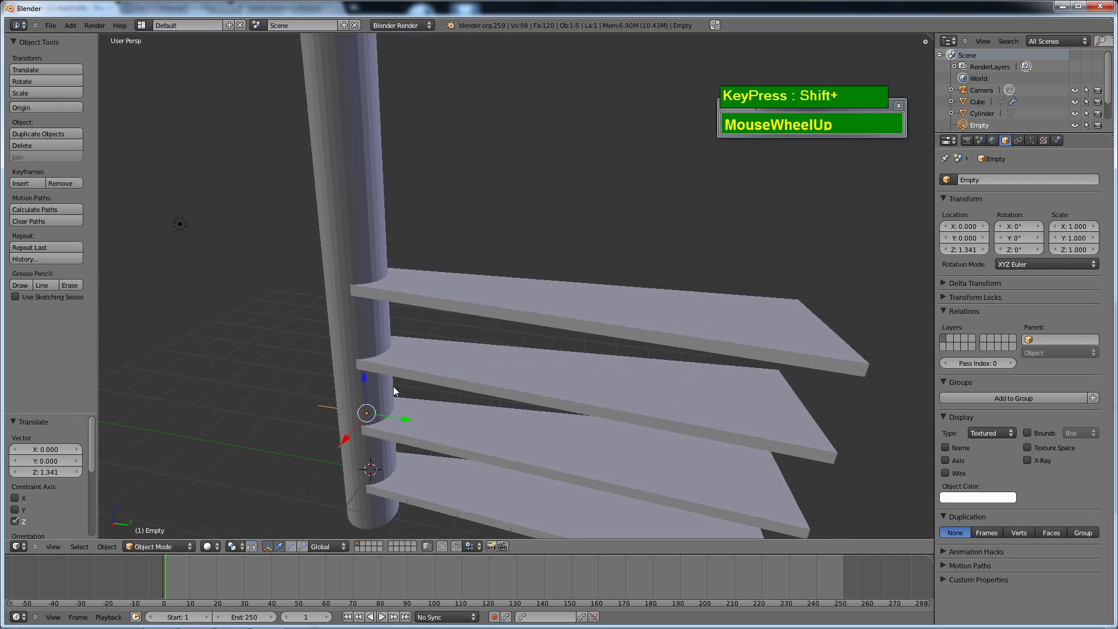
scroll(390, 394, "down", 3)
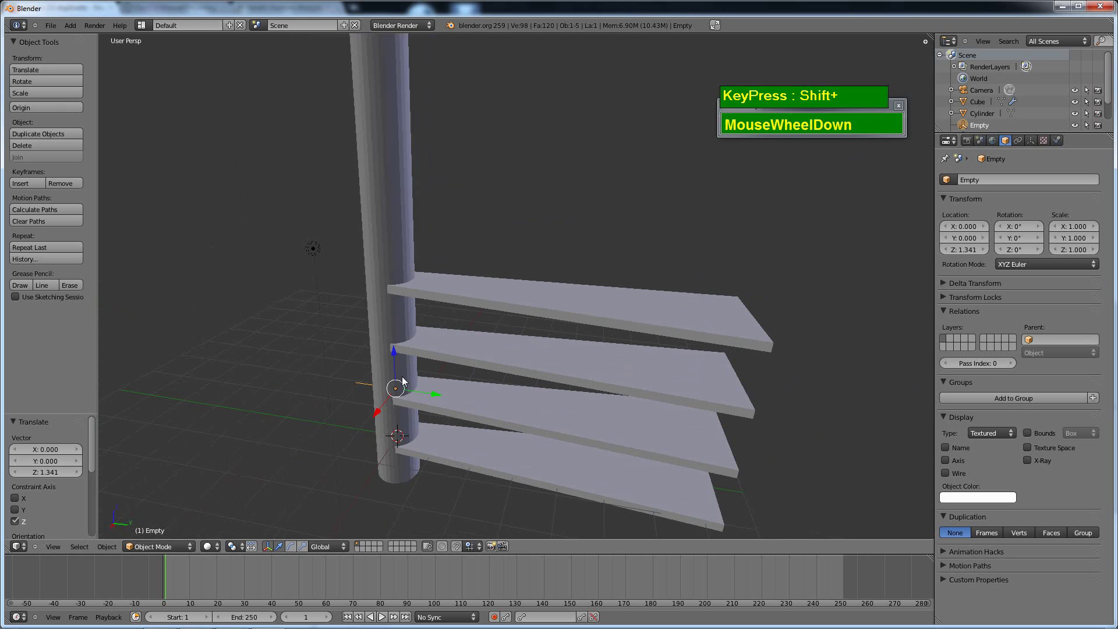
key("r")
key("z")
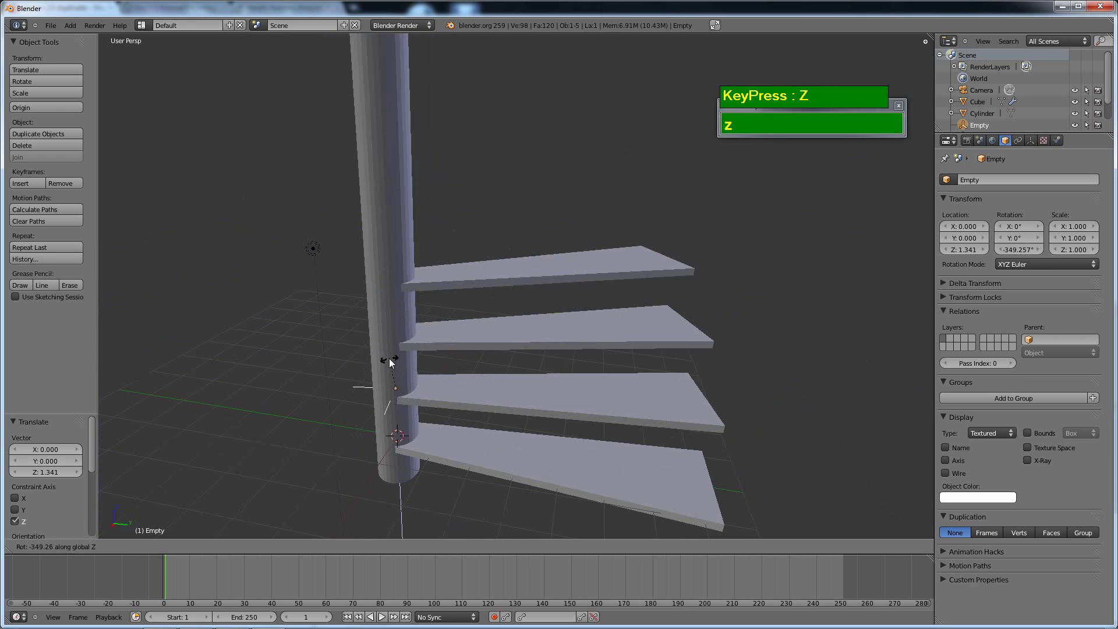
left_click(392, 360)
scroll(433, 383, "down", 2)
middle_click_drag(481, 392, 592, 376, "shift")
scroll(577, 455, "up", 2)
middle_click_drag(578, 455, 447, 340, "shift")
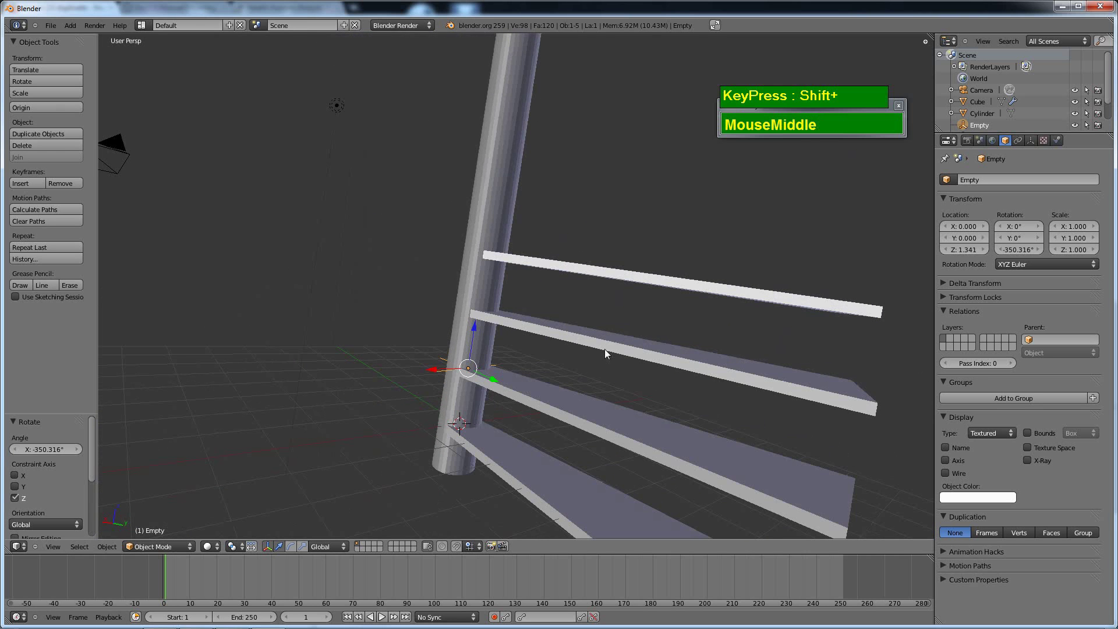
- Raise the Empty about 0.156 units along Z to widen the vertical gap between the arrayed steps
middle_click_drag(632, 366, 691, 400)
scroll(600, 362, "up", 2, "shift")
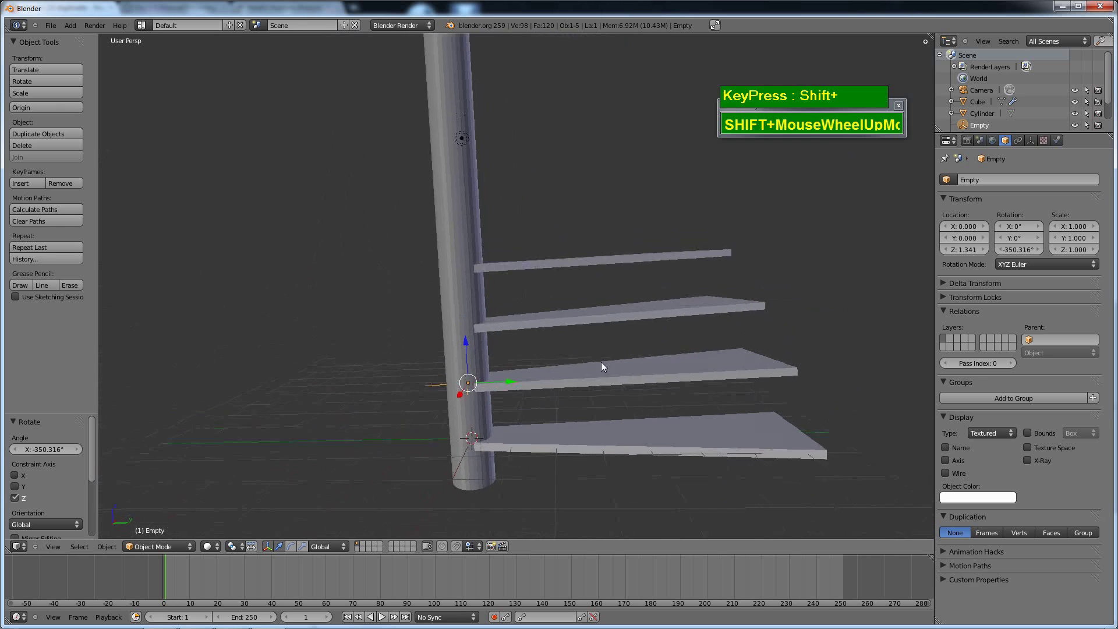
middle_click_drag(601, 361, 574, 362)
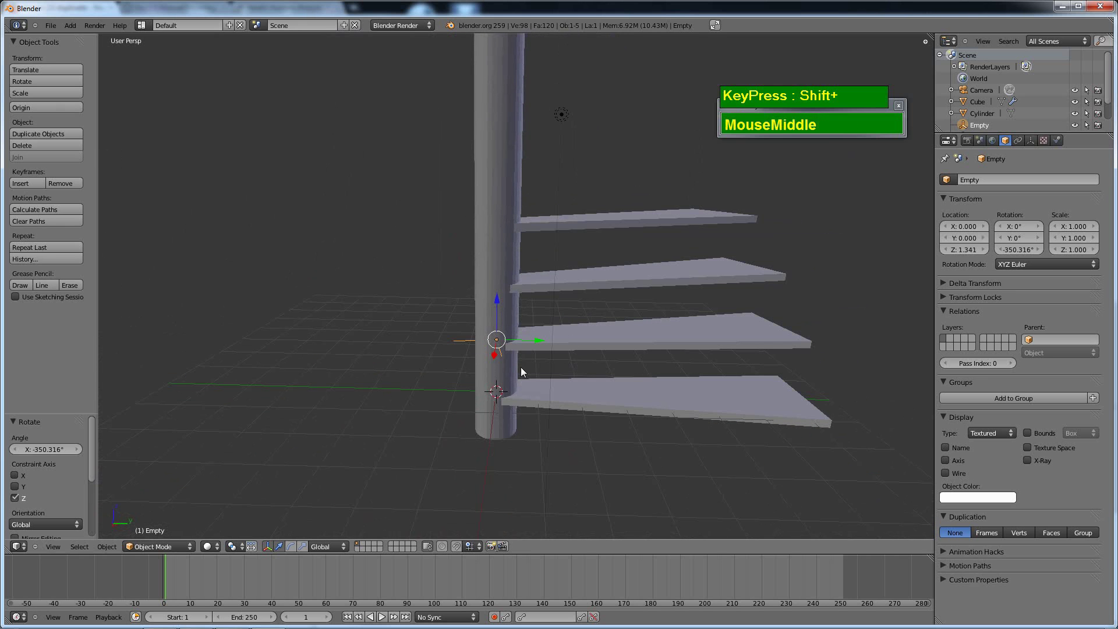
middle_click_drag(636, 289, 529, 404)
scroll(517, 297, "down", 1, "shift")
scroll(551, 364, "down", 3)
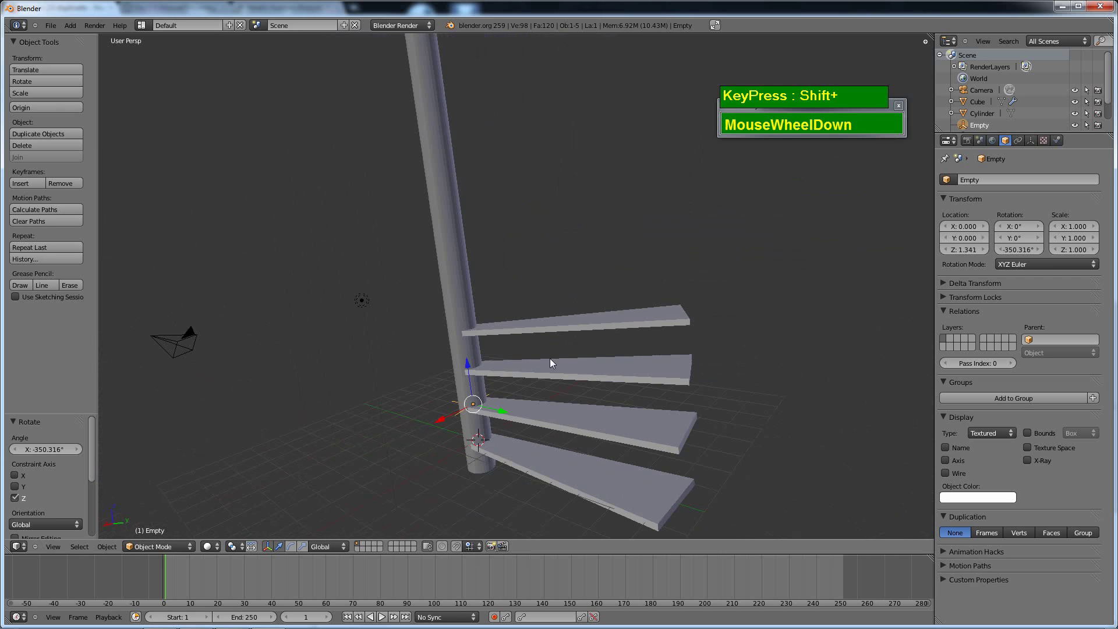
middle_click_drag(563, 344, 519, 357)
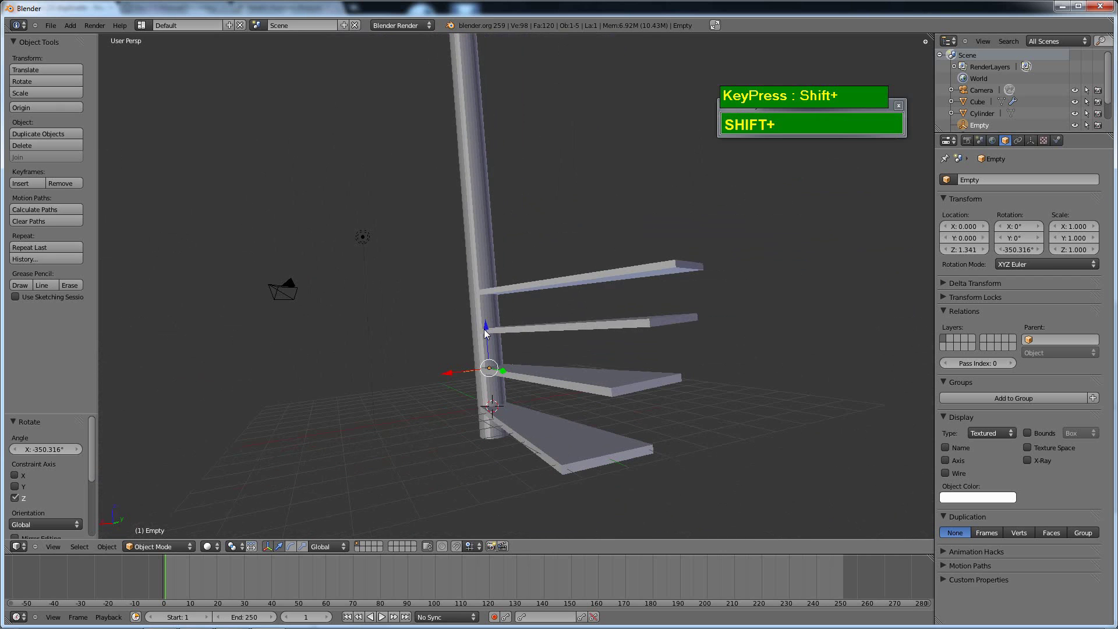
left_click_drag(484, 330, 488, 330)
- In right orthographic view, raise the Empty about another 0.228 units along Z, to about Z 1.724
key("KP_1")
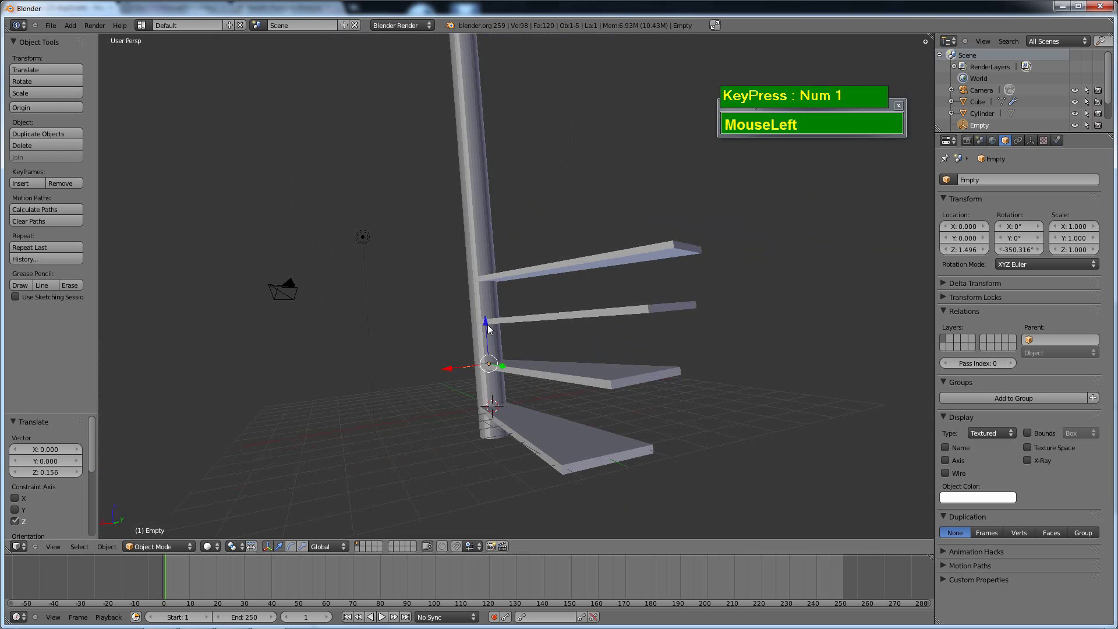
key("KP_3")
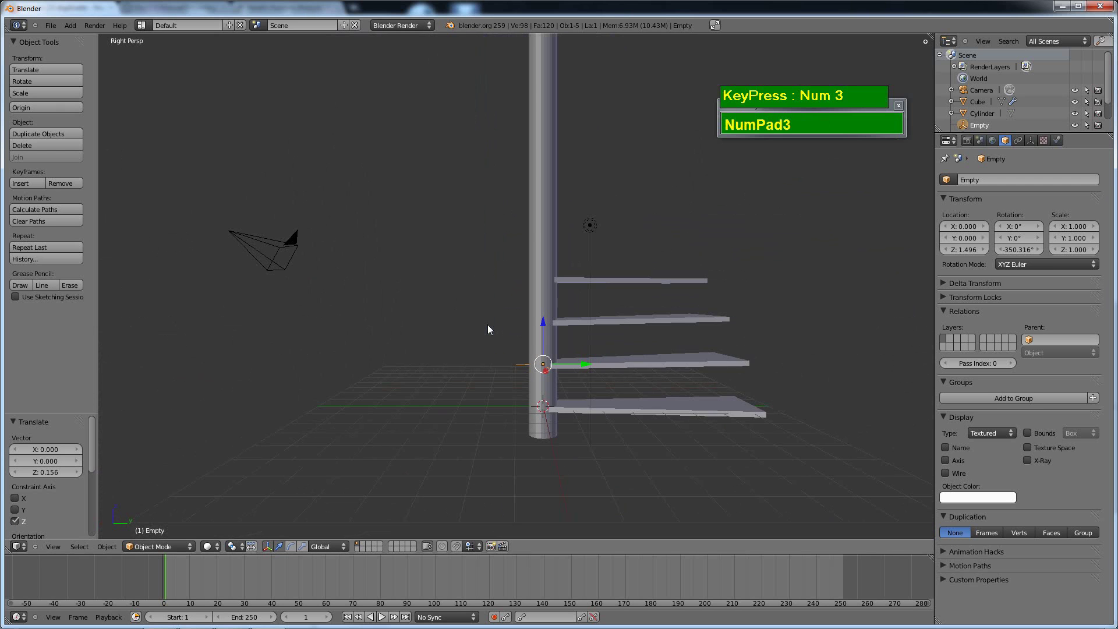
key("KP_5")
scroll(488, 329, "up", 2)
middle_click_drag(488, 329, 487, 329, "shift")
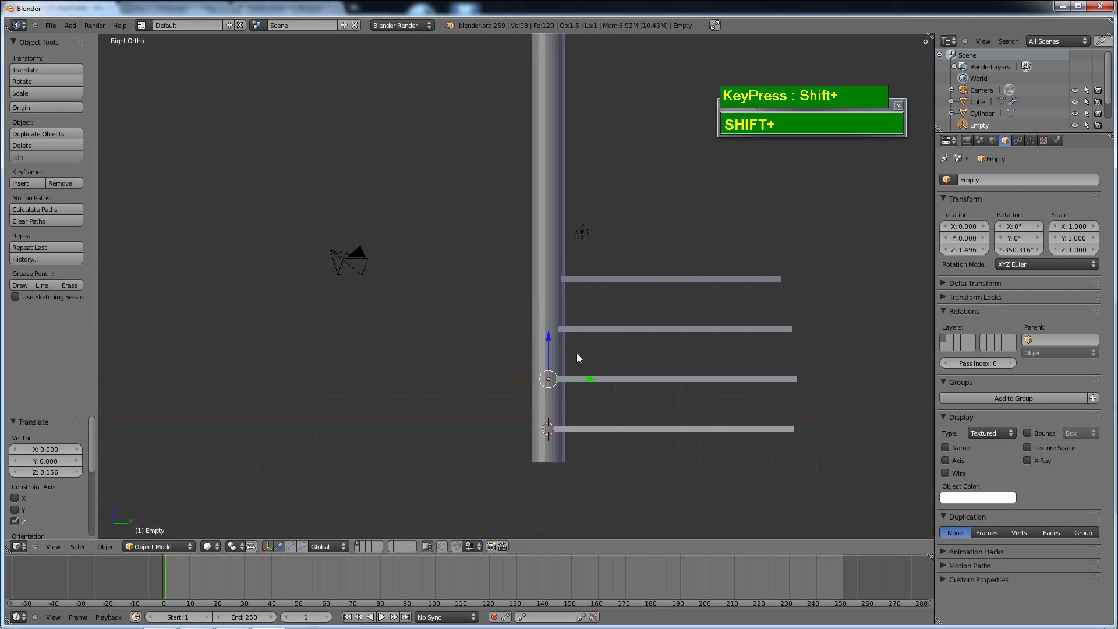
left_click_drag(551, 339, 541, 304)
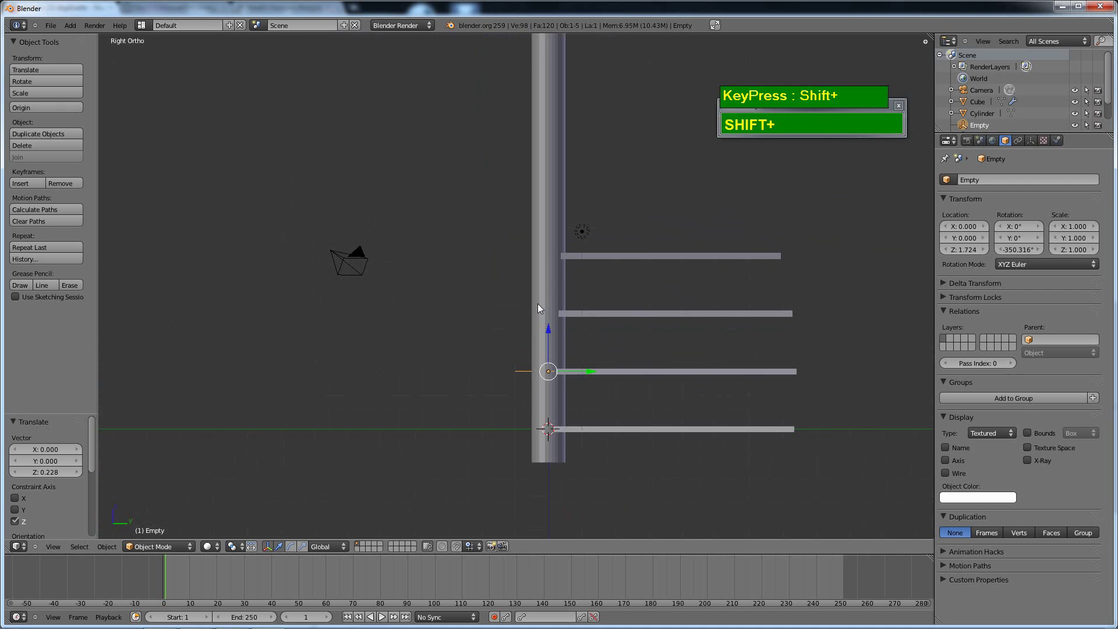
- In top view with wireframe display, rotate the Empty about -4.446° to reduce the overlap between neighbouring steps
key("KP_7")
middle_click_drag(537, 303, 657, 291, "shift")
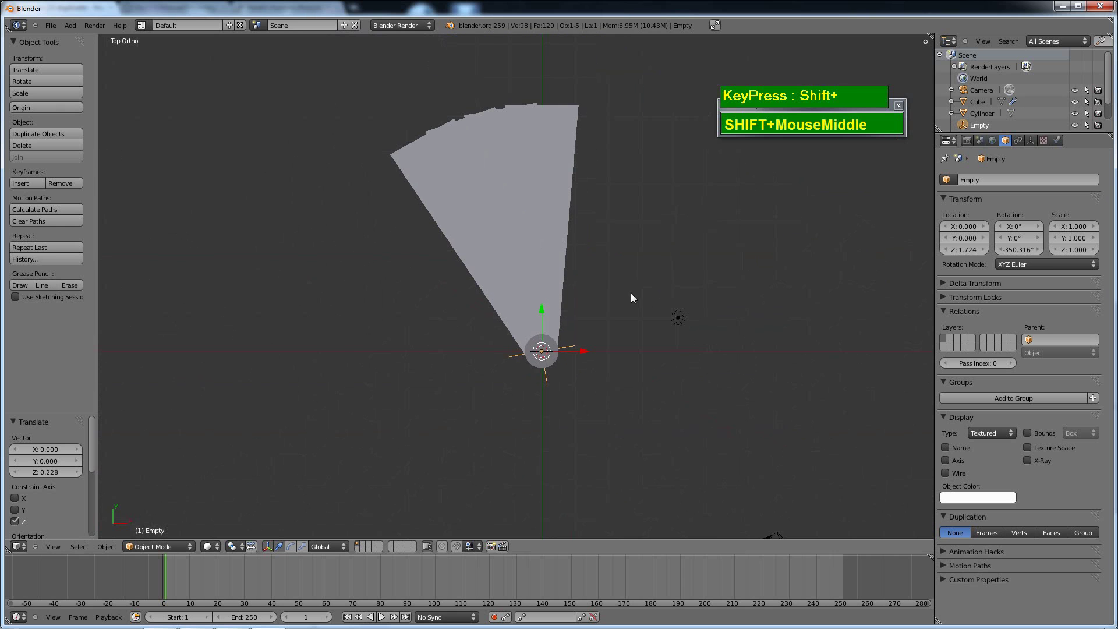
key("z")
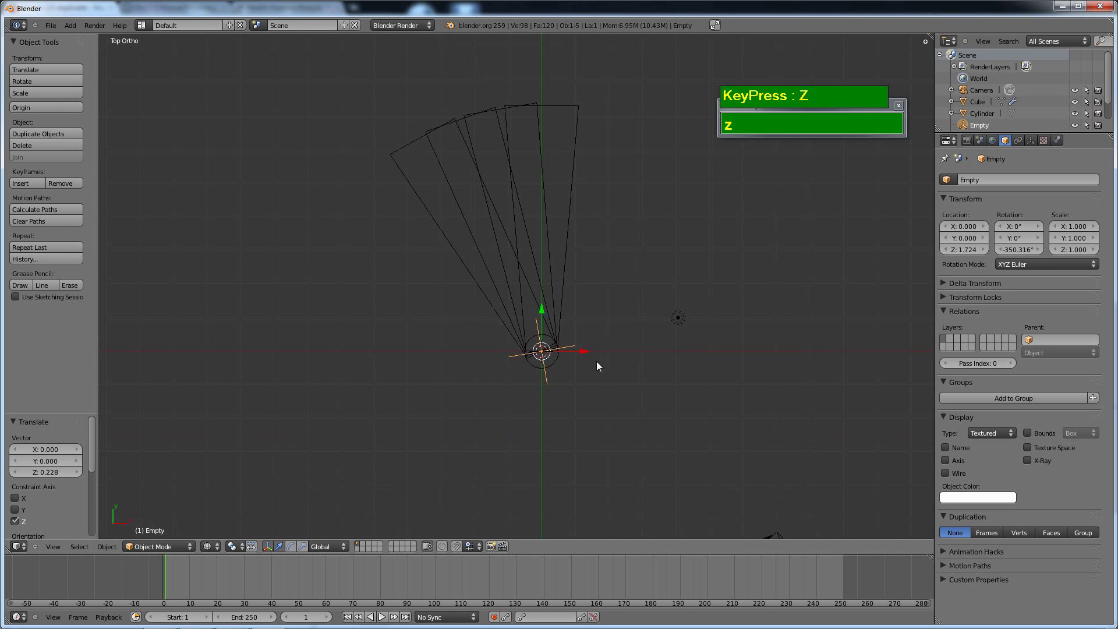
middle_click_drag(623, 379, 685, 414, "shift")
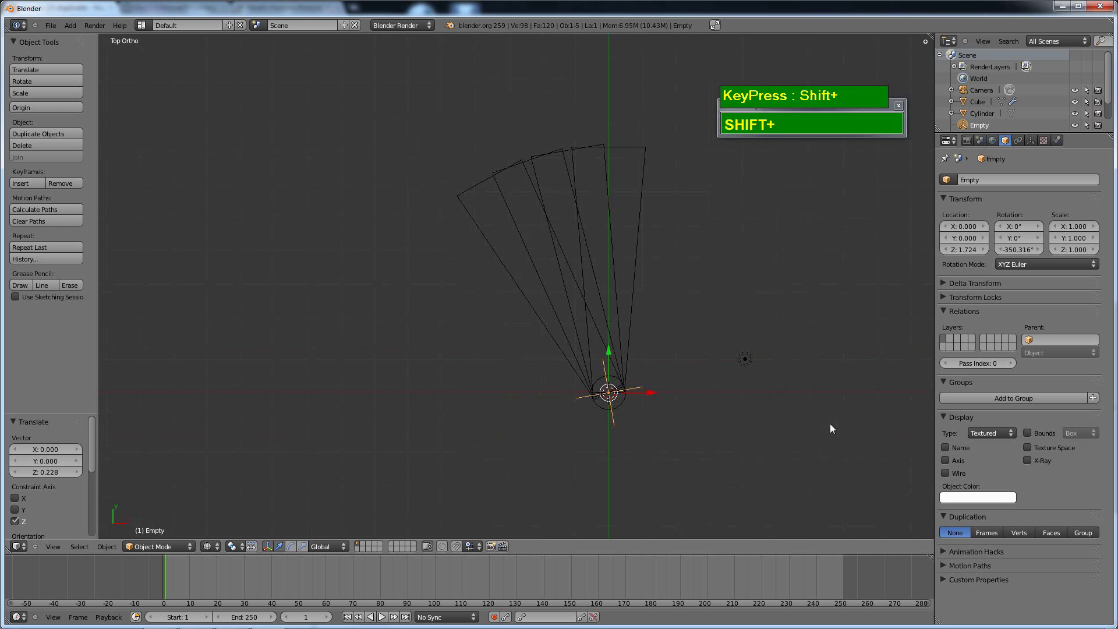
key("r")
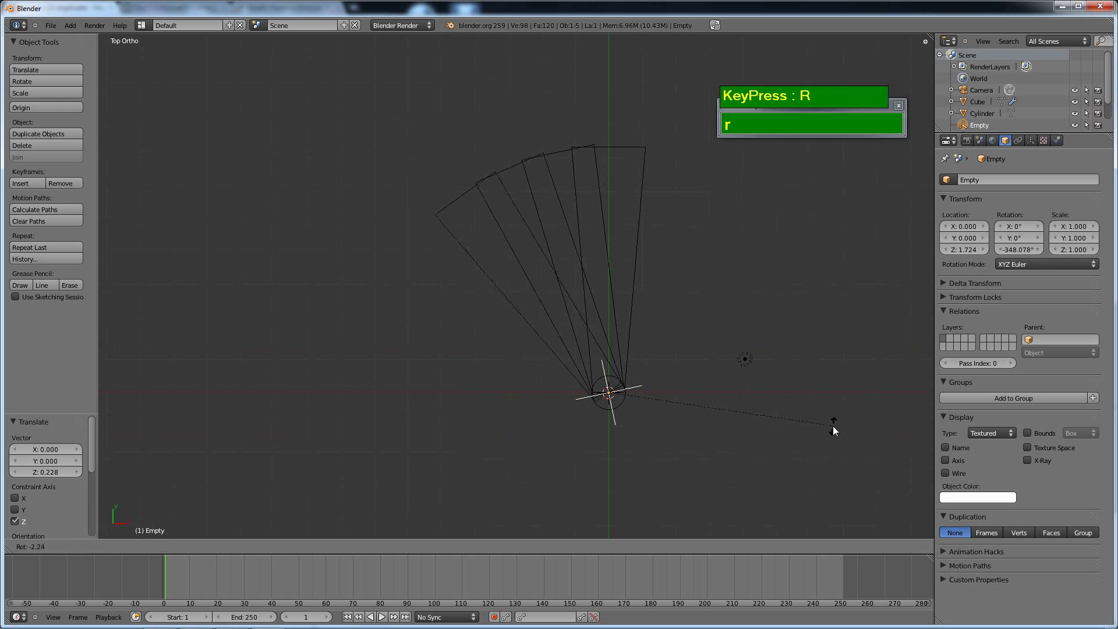
left_click(838, 418)
- Fine-tune the Empty's rotation by about -0.2° in top view so the step edges overlap only slightly
scroll(760, 351, "up", 3)
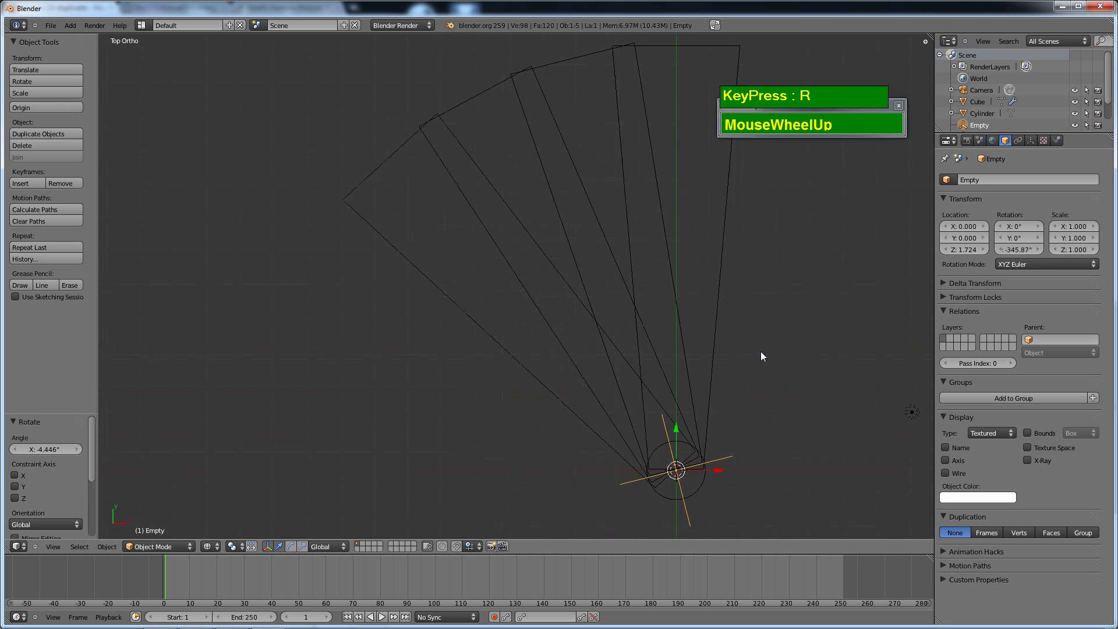
scroll(658, 333, "up", 3, "shift")
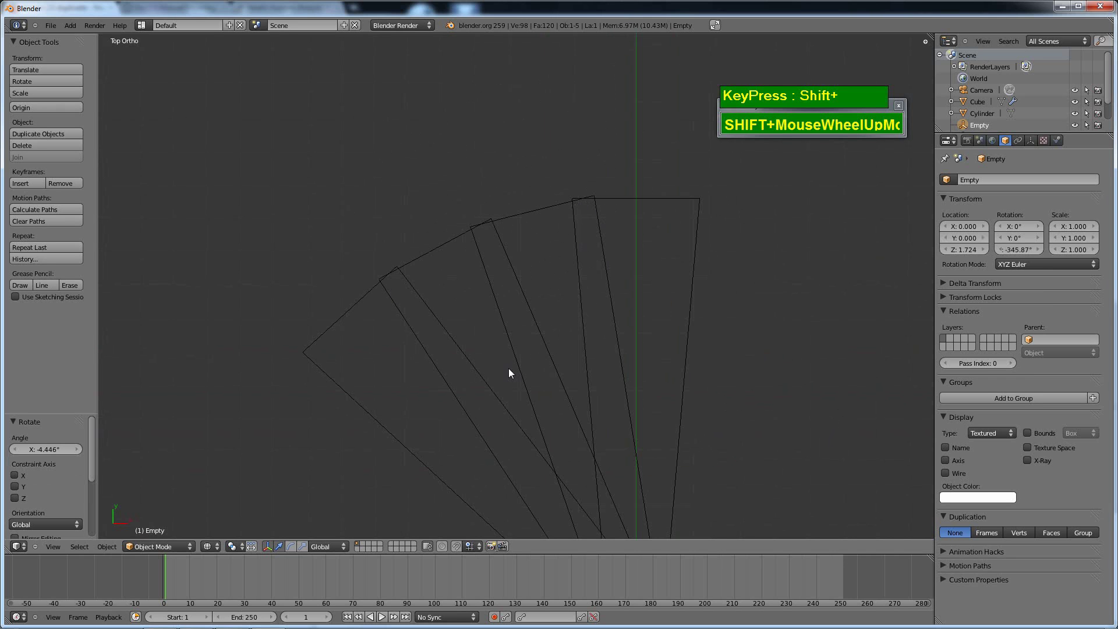
scroll(675, 408, "down", 2)
middle_click_drag(724, 413, 716, 407, "shift")
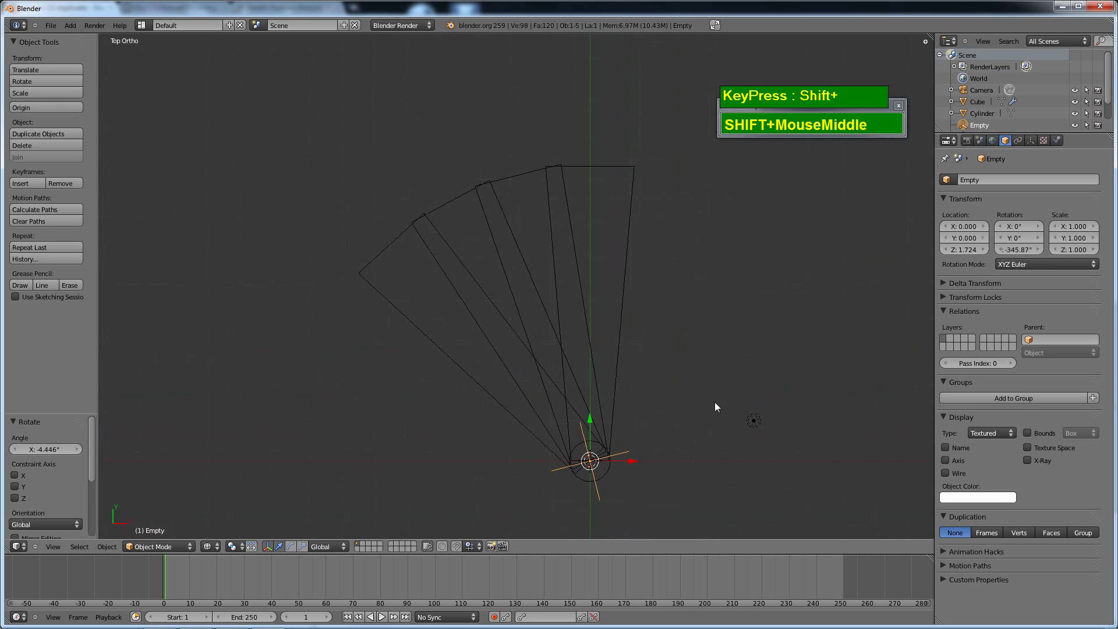
key("r")
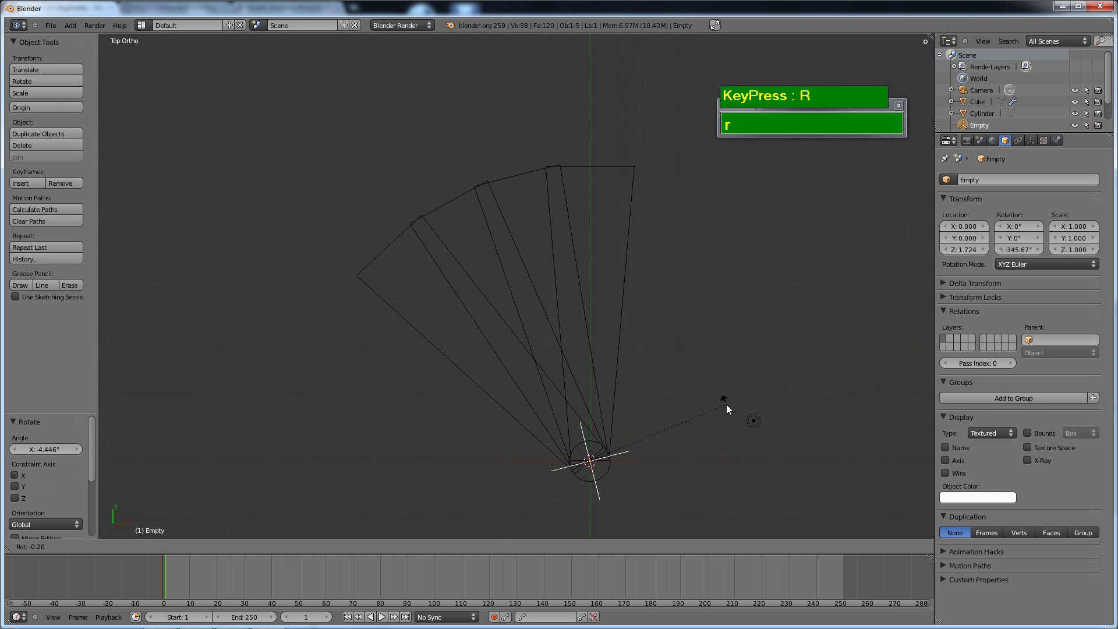
left_click(725, 404)
- Return to solid display, select the tapered step, and set its array count to 24
mouse_move(406, 468)
middle_mouse_down()
mouse_move(686, 292)
mouse_move(662, 334)
middle_mouse_up()
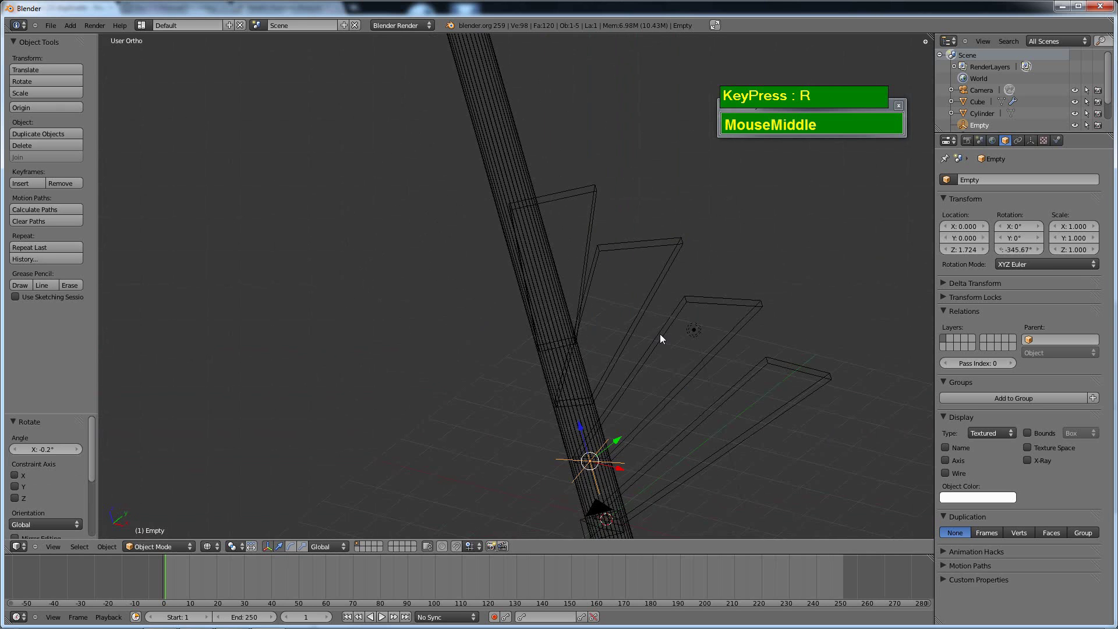
key("z")
scroll(751, 339, "down", 2)
middle_click_drag(751, 339, 524, 364)
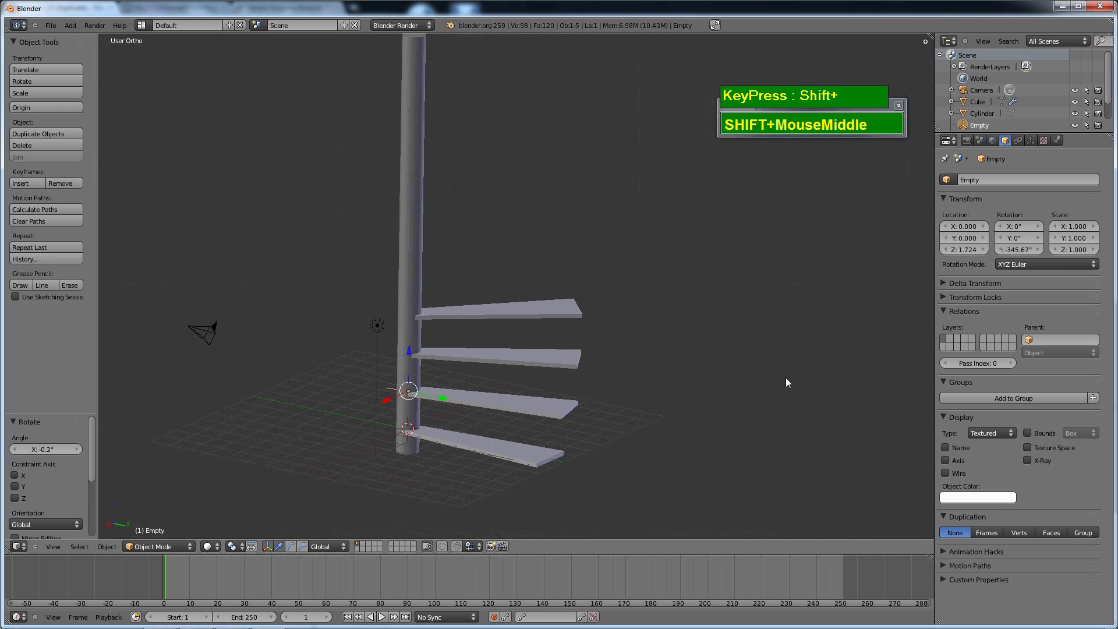
scroll(593, 273, "down", 2)
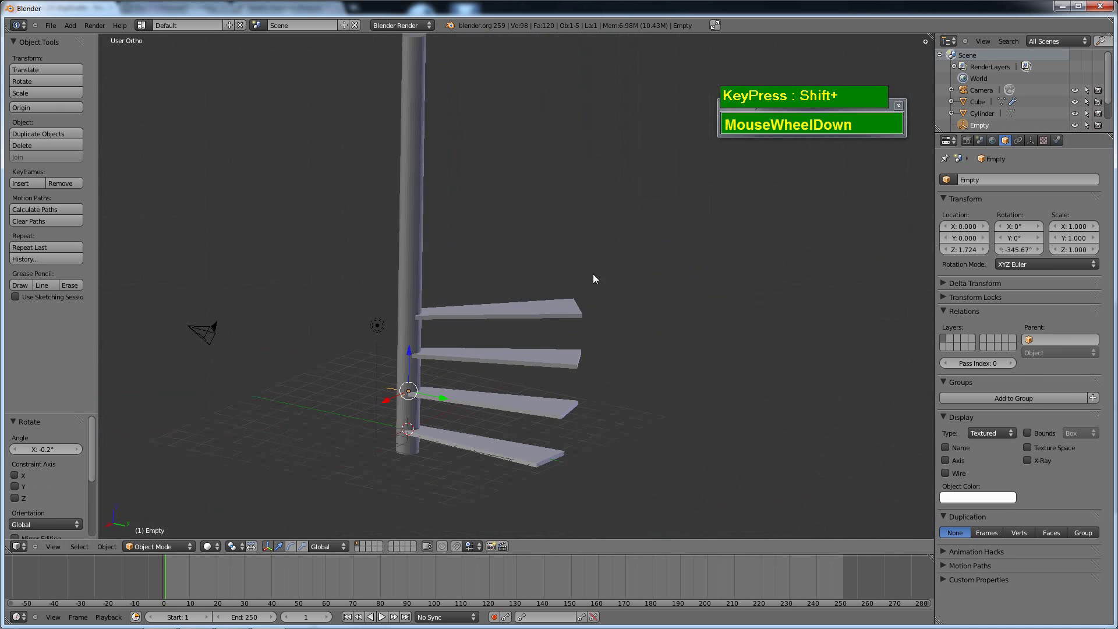
middle_click_drag(593, 273, 434, 401, "shift")
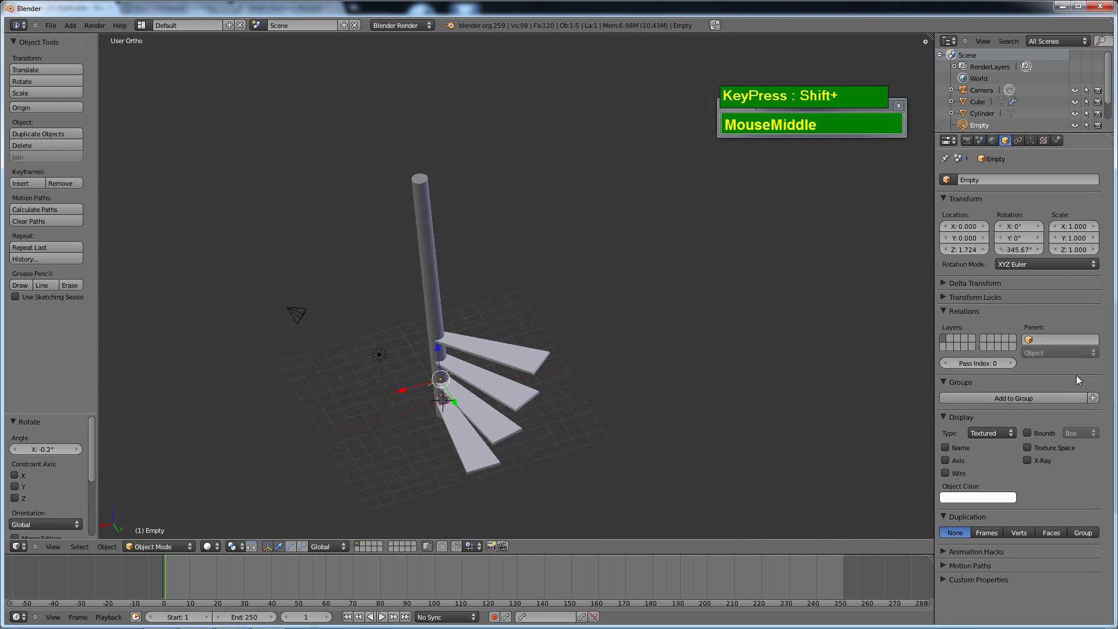
right_click(471, 459)
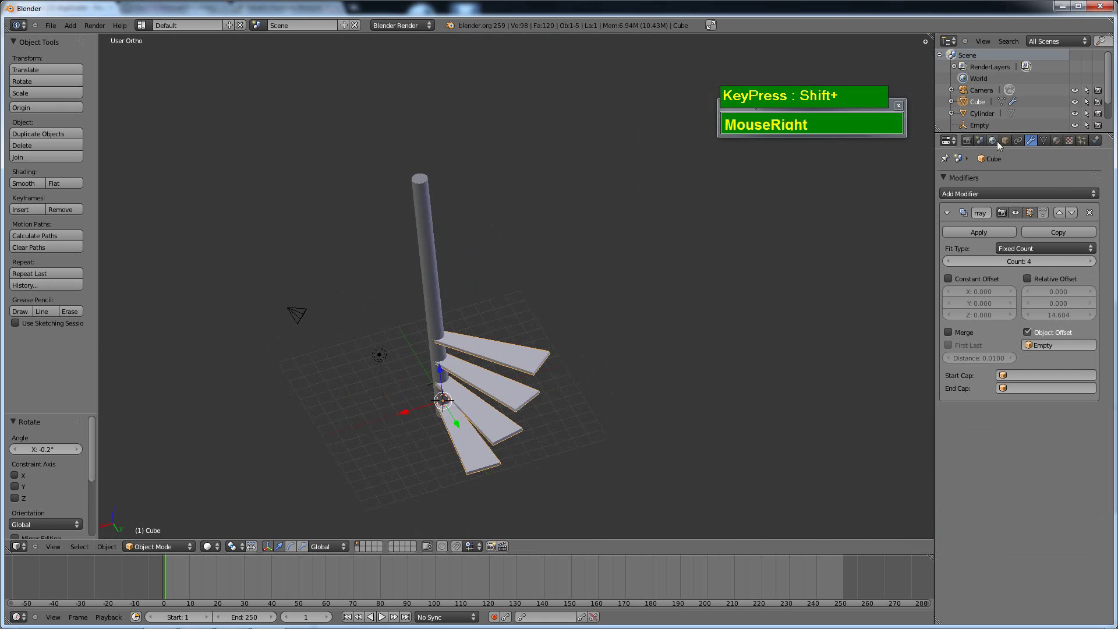
left_click(1036, 261)
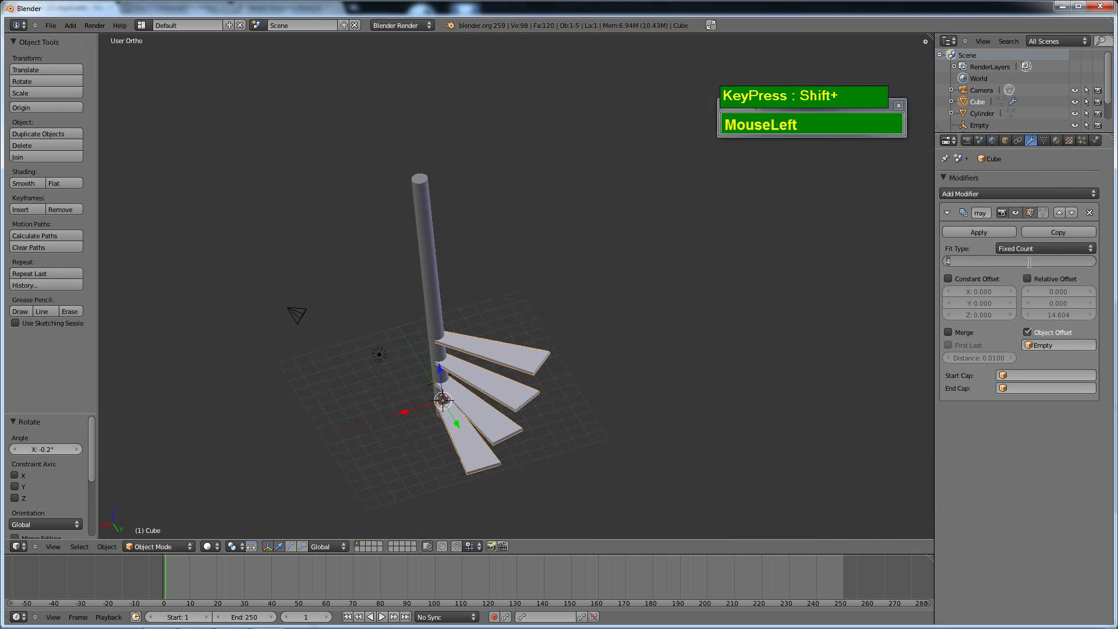
type("24")
key("KP_Enter")
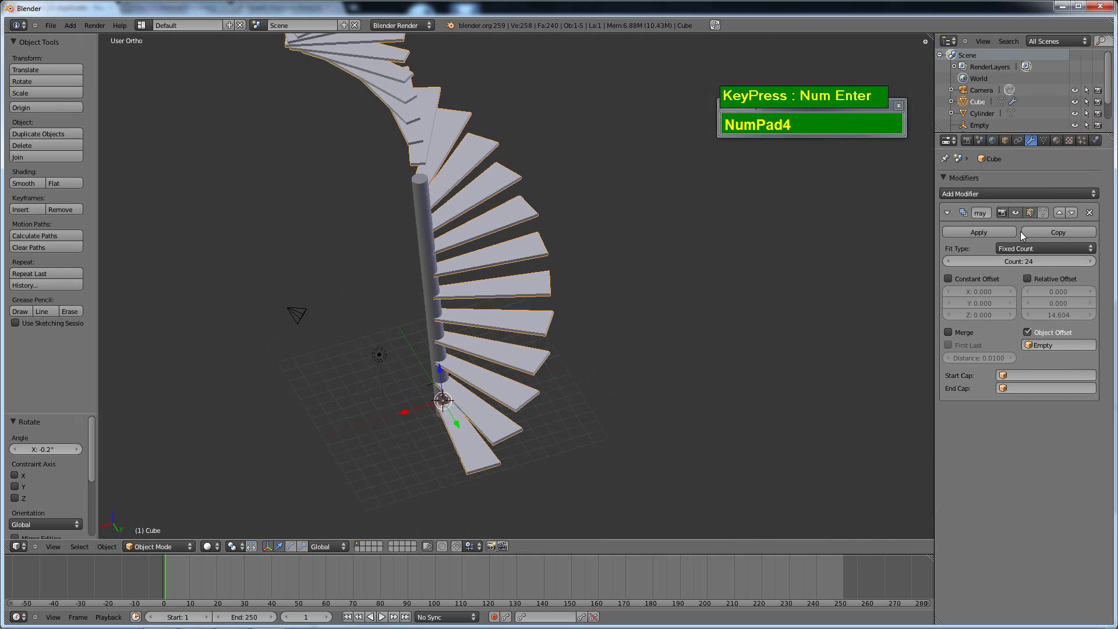
- From top view, increase the array count to 25 to close the gap in the full turn
scroll(352, 82, "down", 2)
middle_click_drag(352, 82, 598, 365, "shift")
key("KP_7")
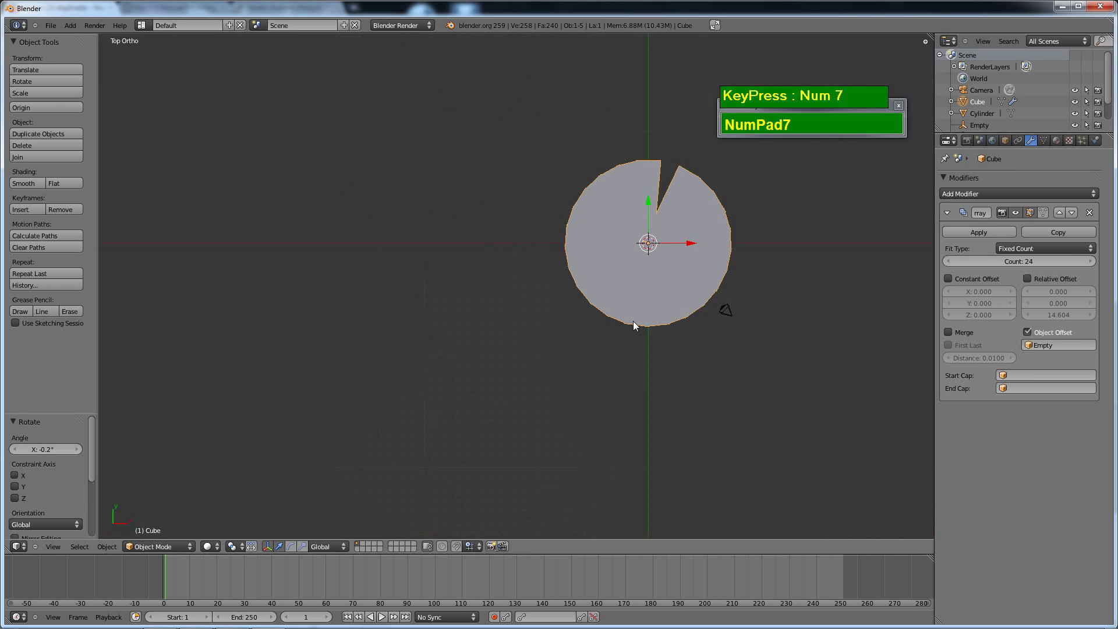
middle_click_drag(635, 326, 639, 341, "shift")
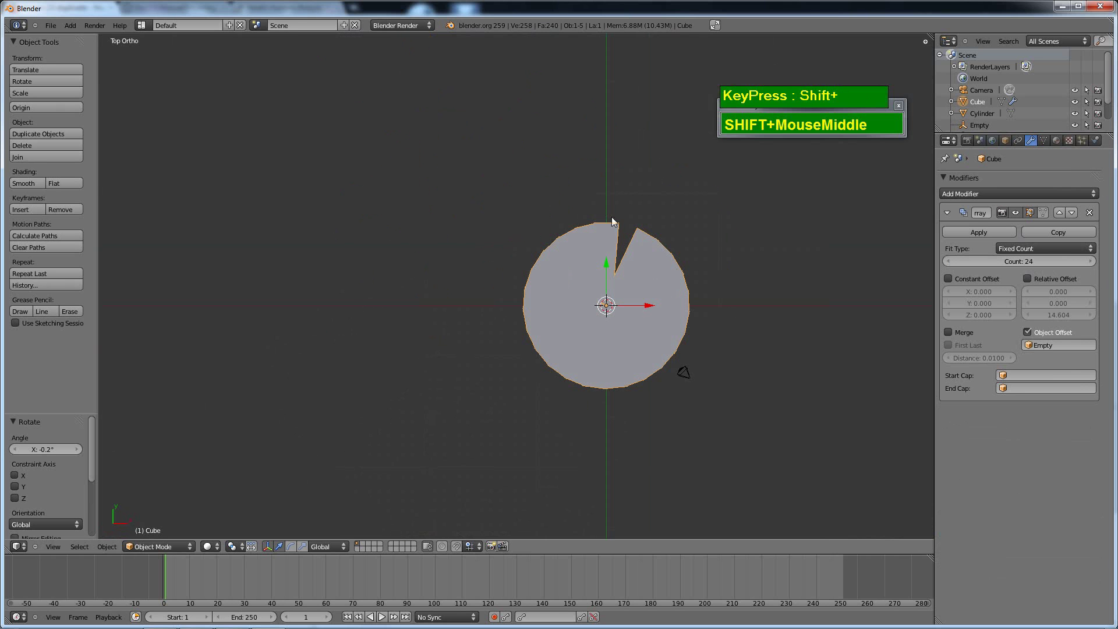
left_click(1088, 261)
- Select the pole and, in edit mode, raise its top end along Z past the uppermost step
middle_click_drag(603, 366, 788, 211)
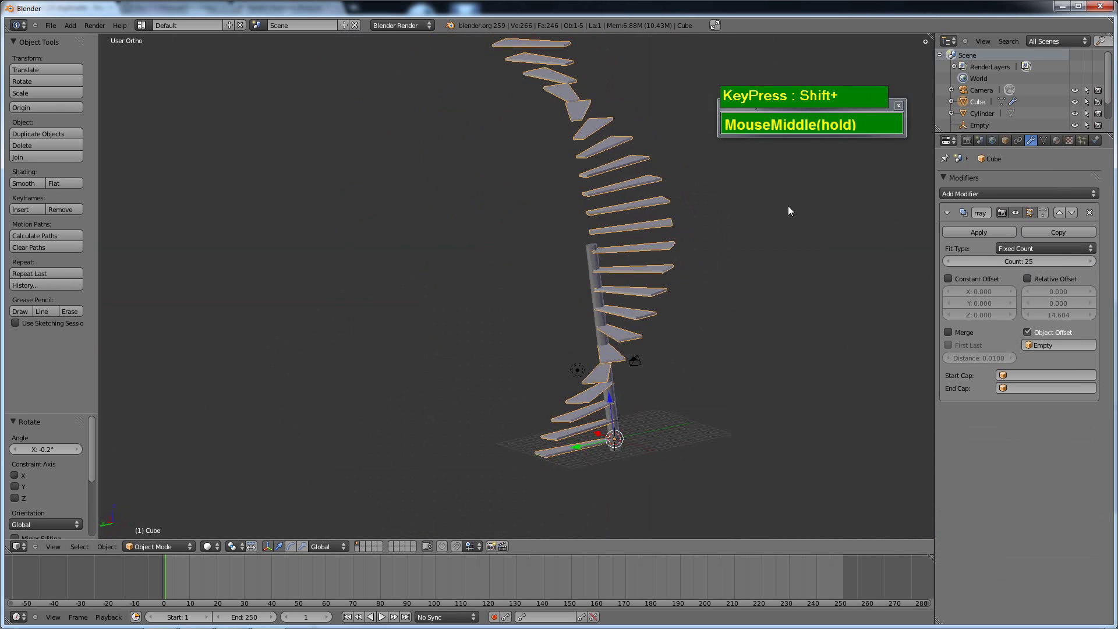
right_click(595, 273)
middle_click_drag(672, 296, 589, 343, "shift")
scroll(620, 385, "down", 1)
scroll(602, 345, "up", 1)
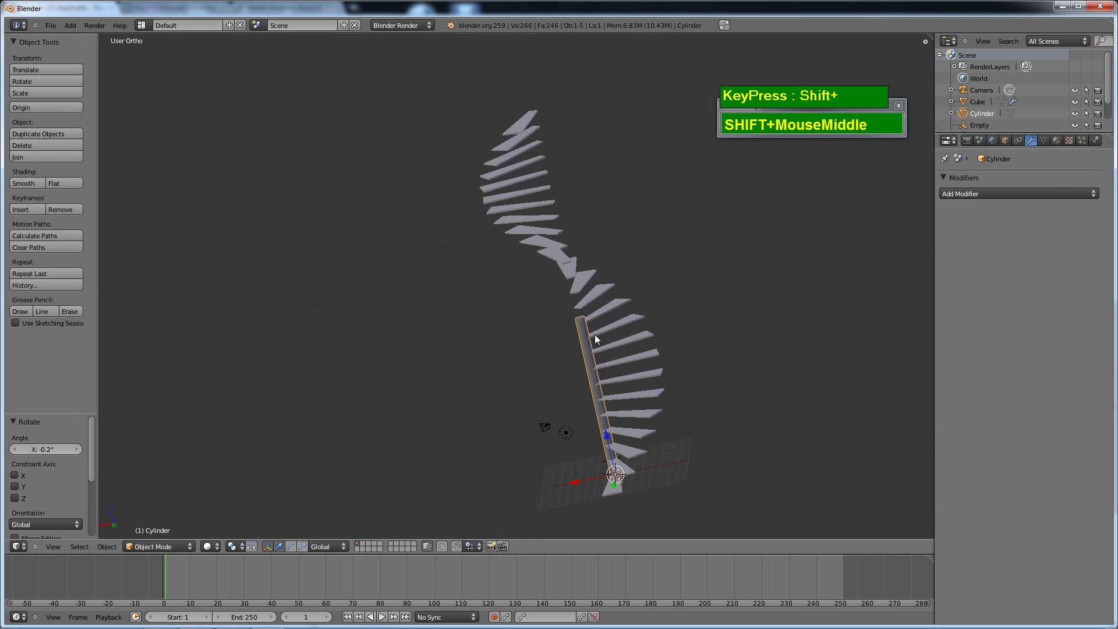
key("Tab")
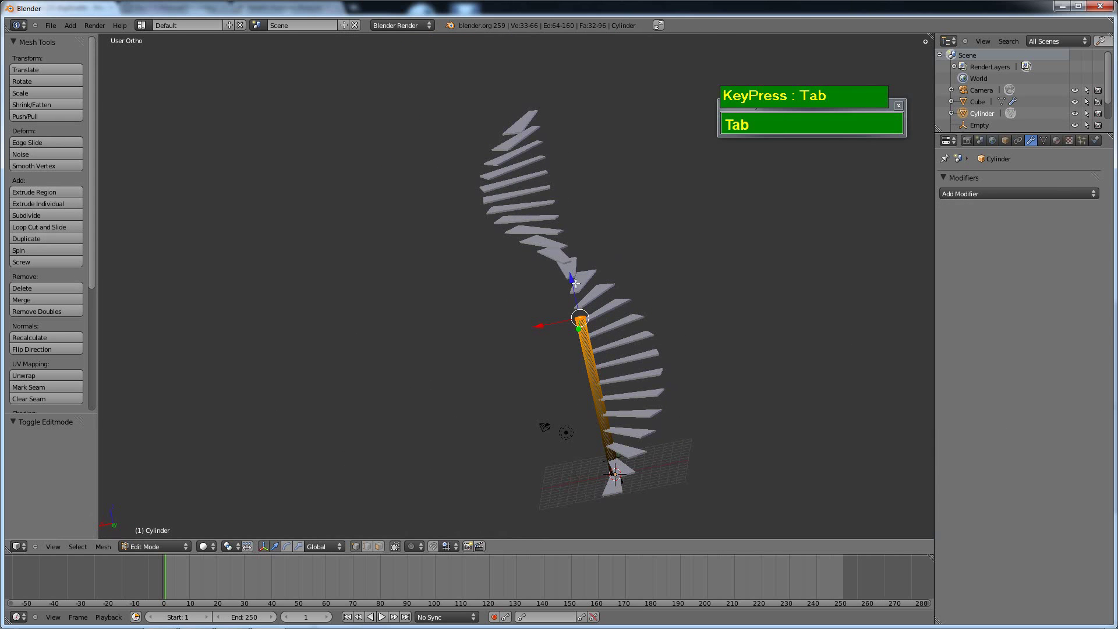
scroll(576, 285, "up", 2)
scroll(600, 292, "down", 1)
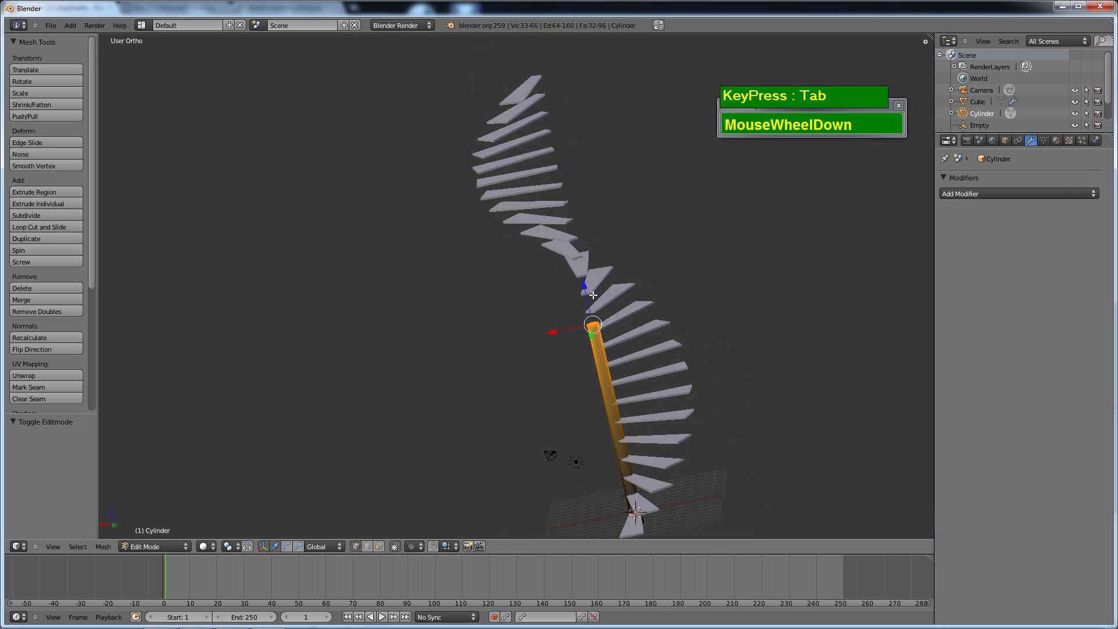
left_click_drag(583, 286, 506, 26)
scroll(575, 305, "down", 2)
key("Tab")
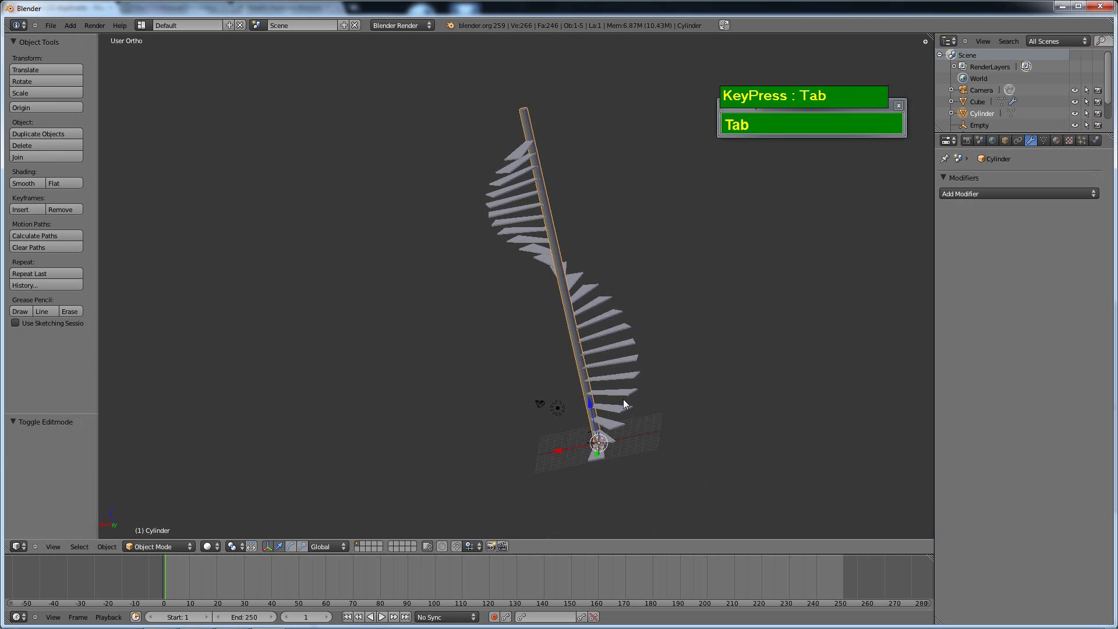
- In edit mode on the tapered step, add a loop cut across it and slide it close to the outer end
middle_click_drag(623, 400, 387, 307)
scroll(670, 422, "up", 4)
middle_click_drag(669, 420, 689, 356, "shift")
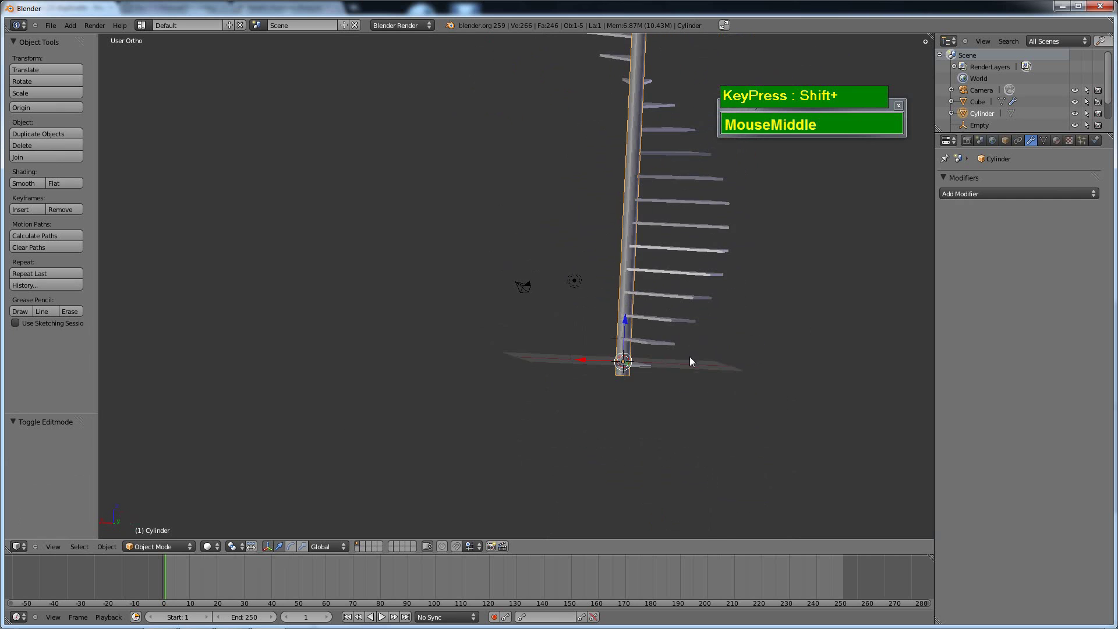
scroll(720, 389, "up", 1)
middle_click_drag(721, 390, 612, 415, "shift")
scroll(646, 394, "up", 1)
right_click(609, 409)
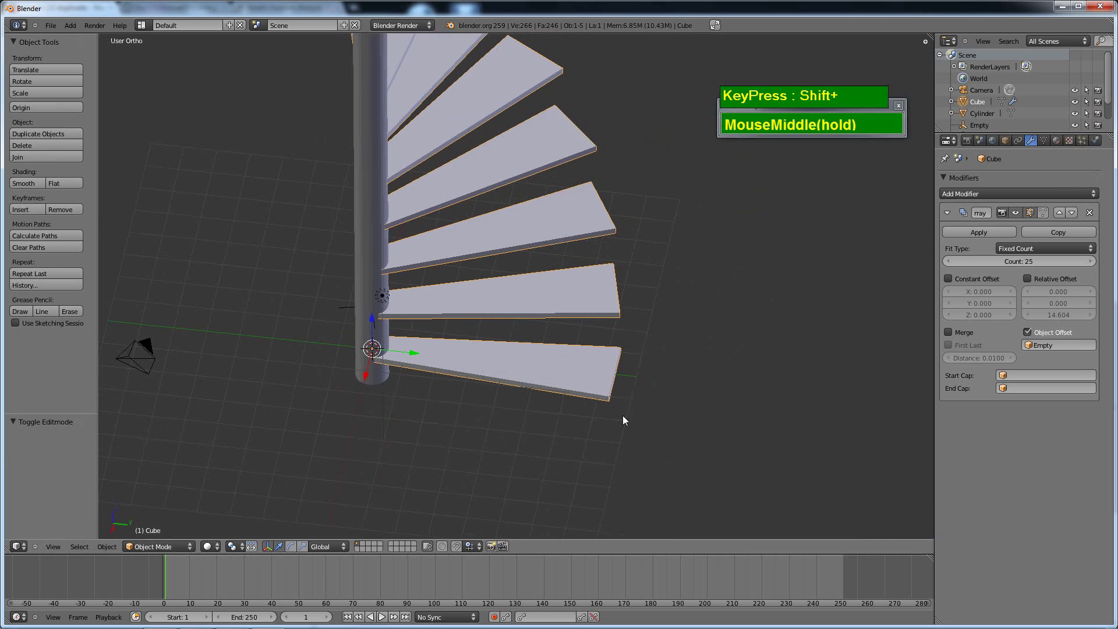
key("Tab")
scroll(640, 369, "up", 2, "shift")
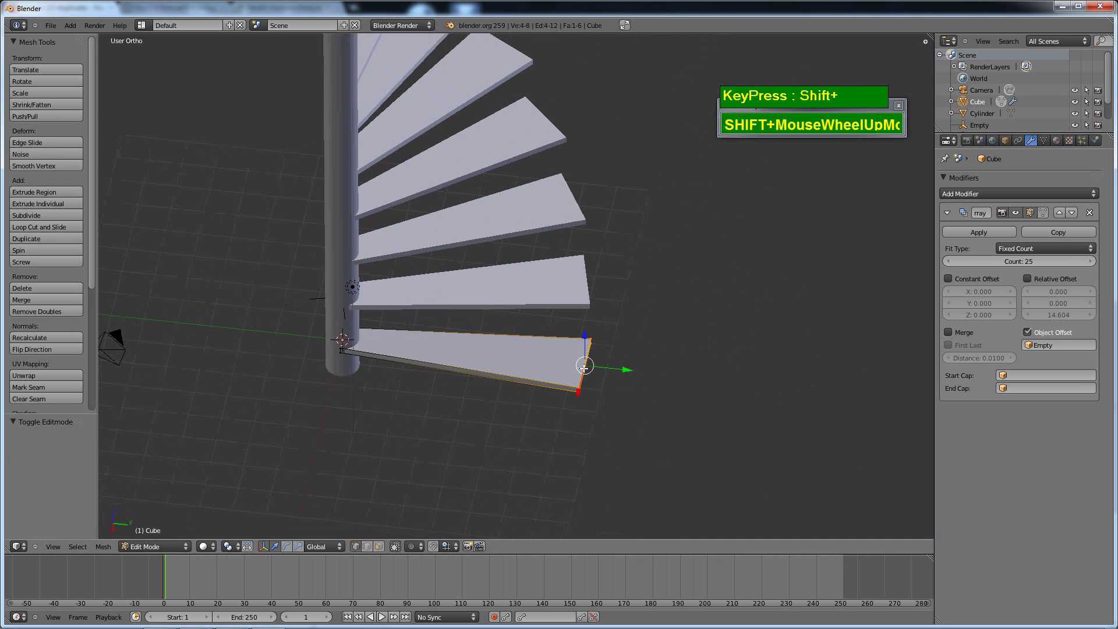
scroll(632, 384, "up", 4)
middle_click_drag(624, 395, 549, 330, "shift")
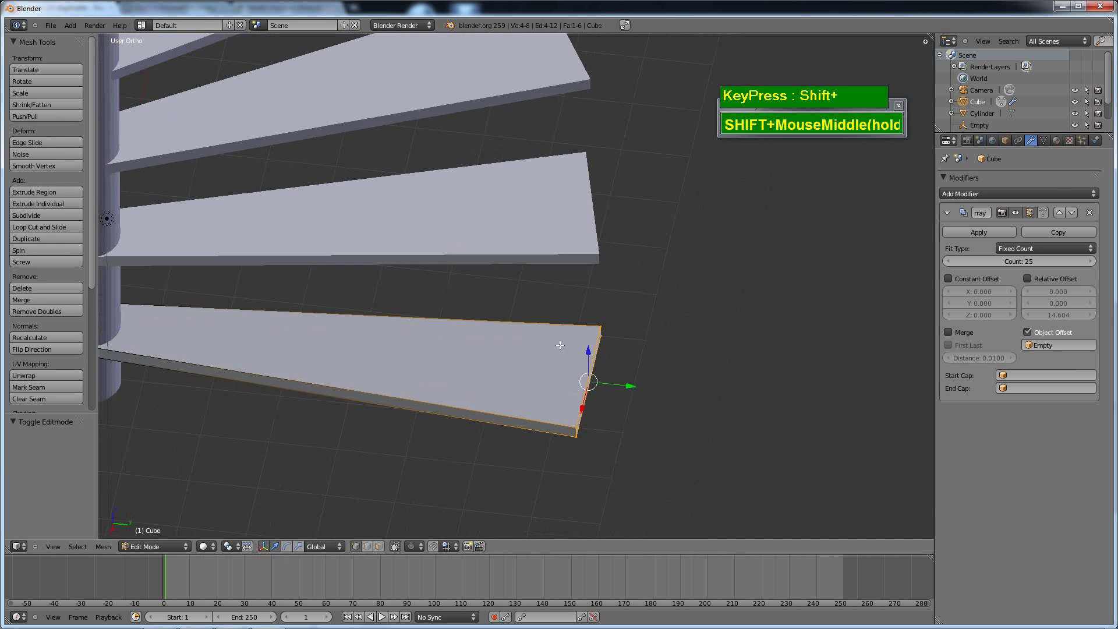
key("ctrl+r")
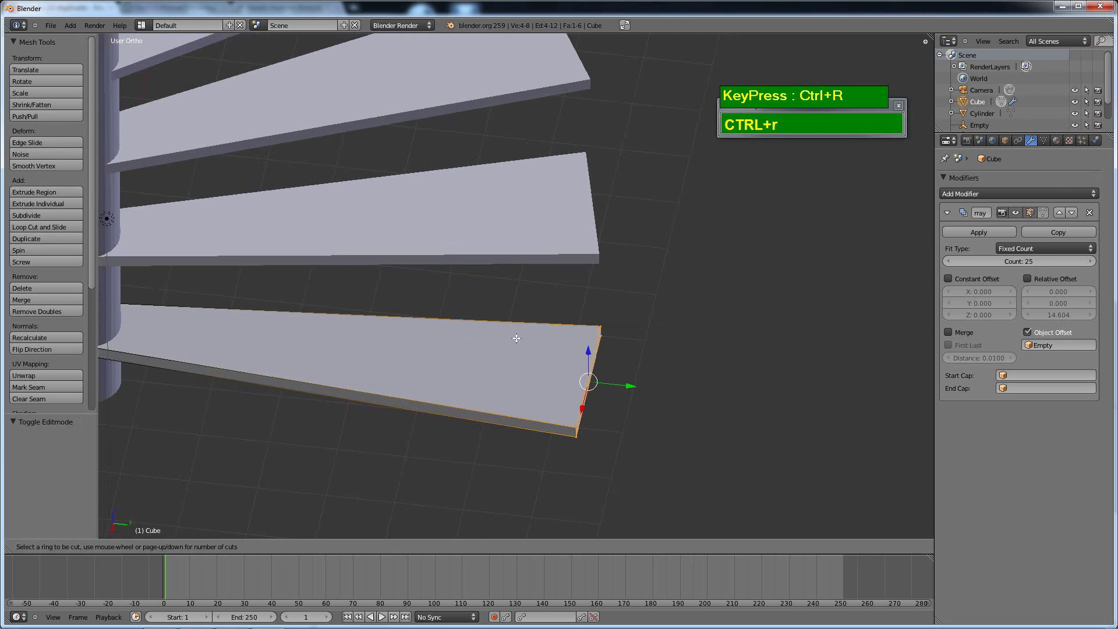
left_click(369, 323)
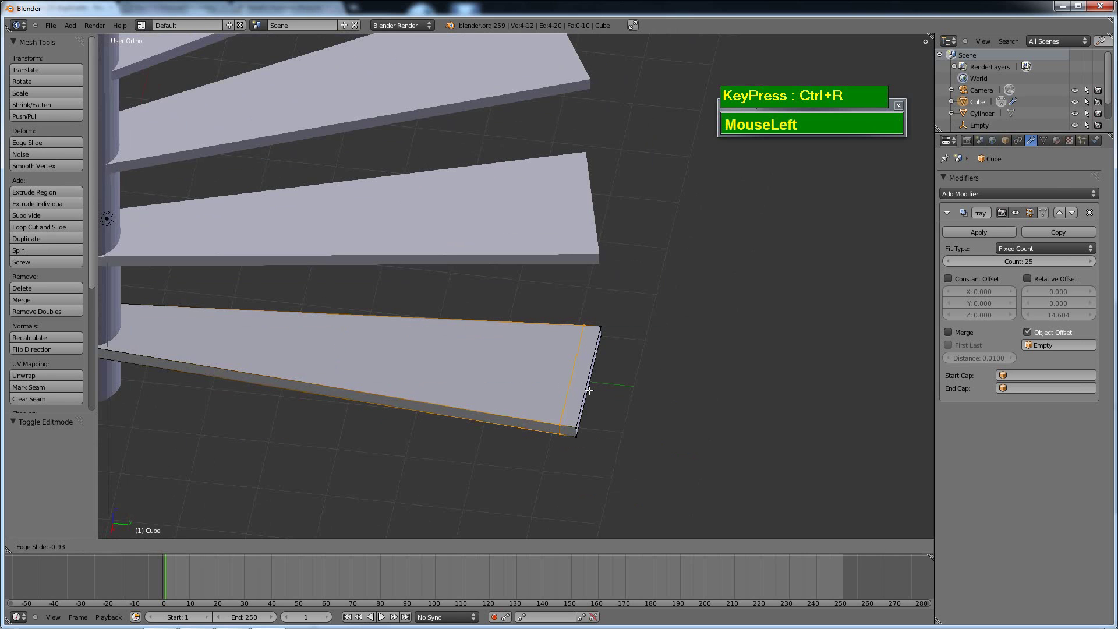
left_click(578, 472)
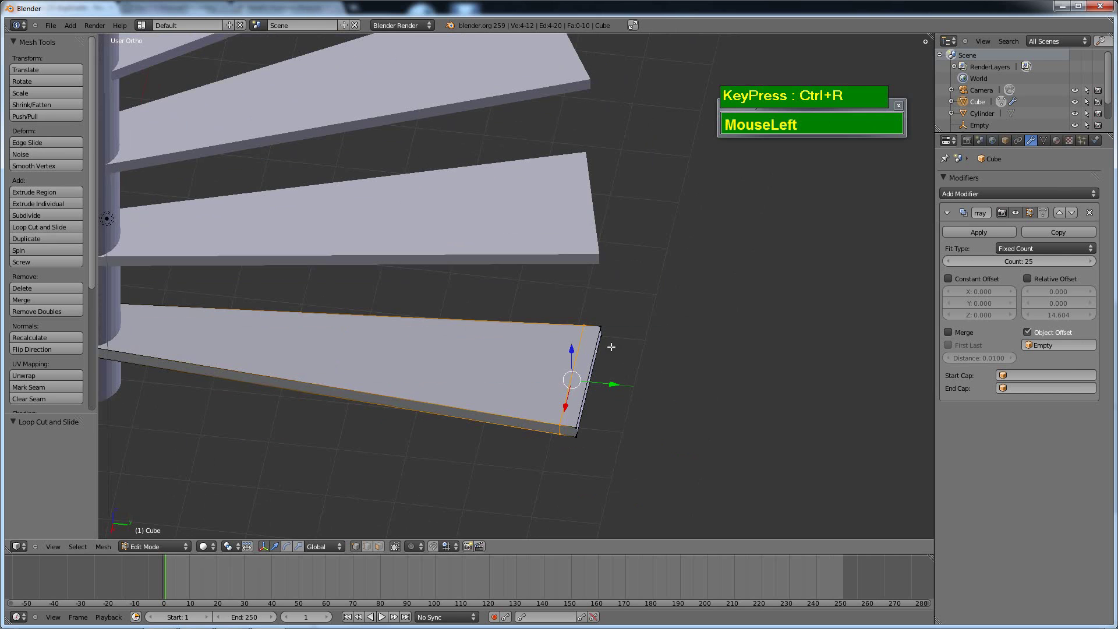
- Add two lengthwise loop cuts to the step and scale them along X by about 2.35, toward its side edges
key("ctrl+r")
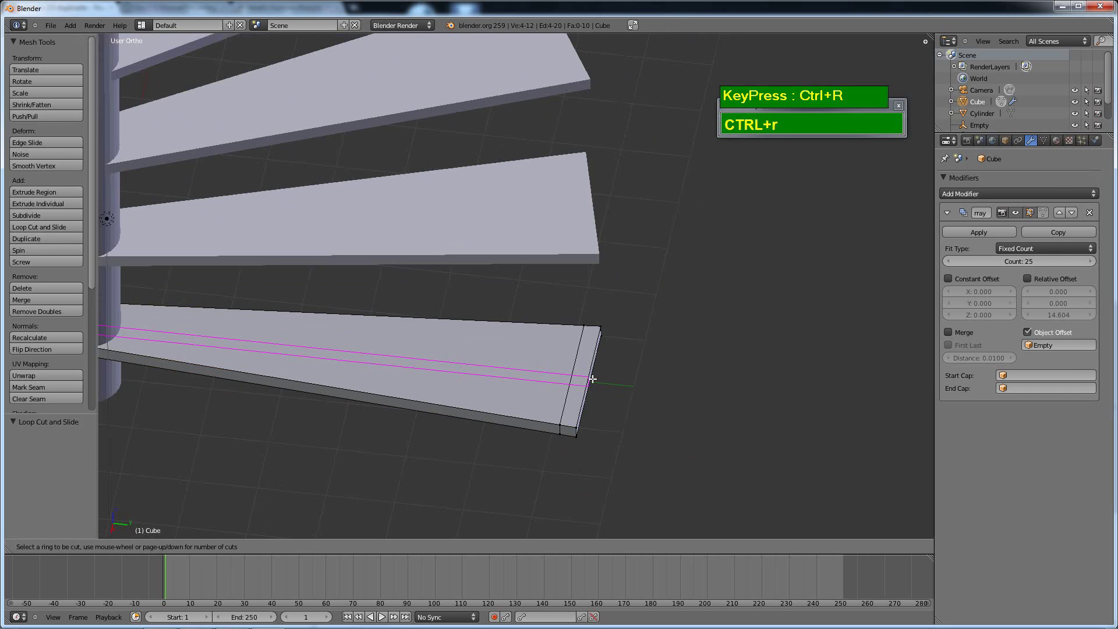
scroll(592, 379, "up", 1)
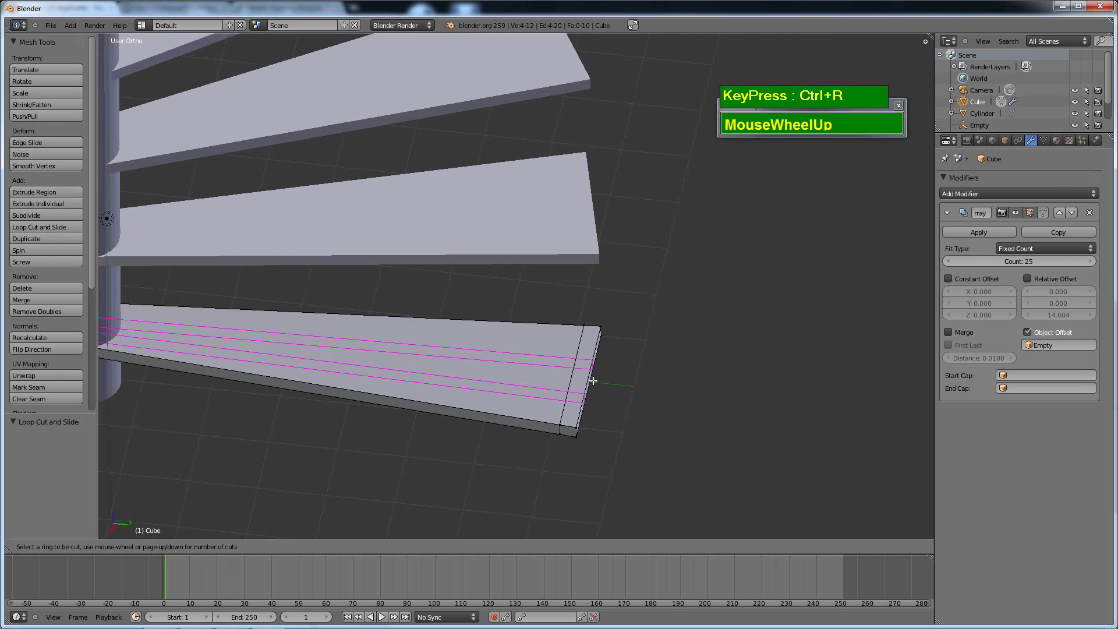
left_click(593, 380)
middle_click_drag(593, 380, 423, 389)
key("s")
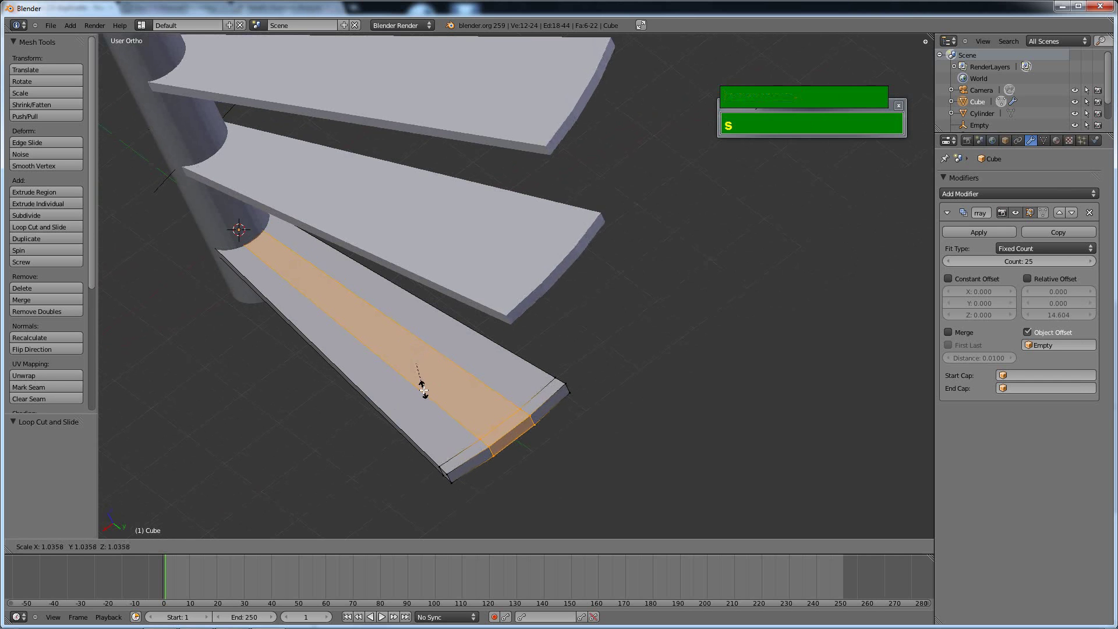
key("x")
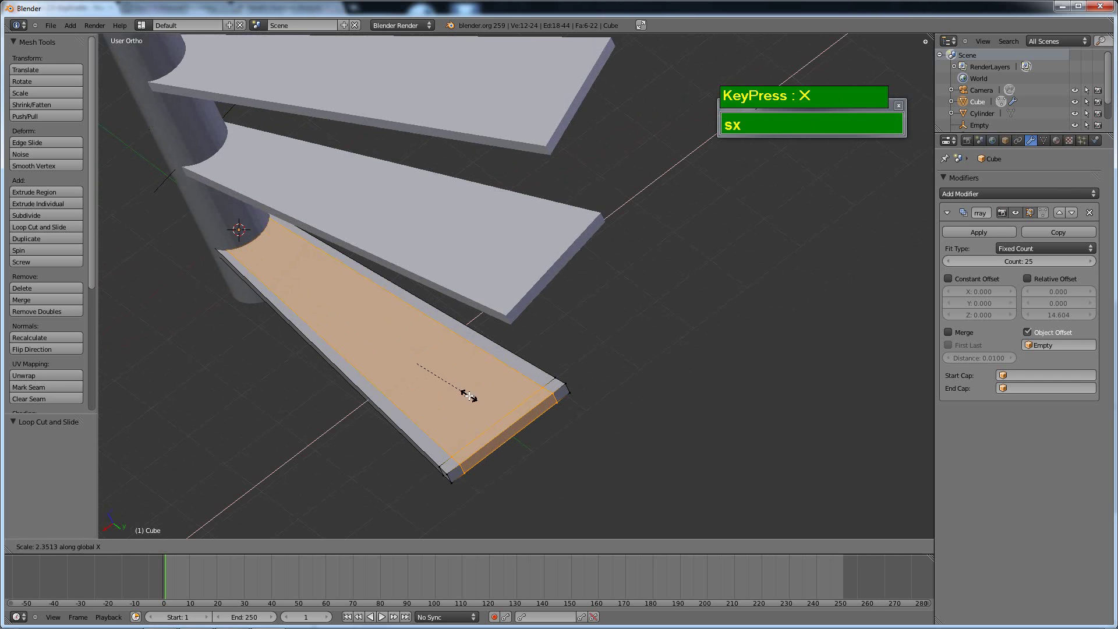
left_click(469, 393)
- In face select mode, extrude the small top corner face at the step's outer end up about 1.56 to reach the next step
middle_click_drag(513, 428, 516, 429)
middle_click_drag(584, 390, 515, 396)
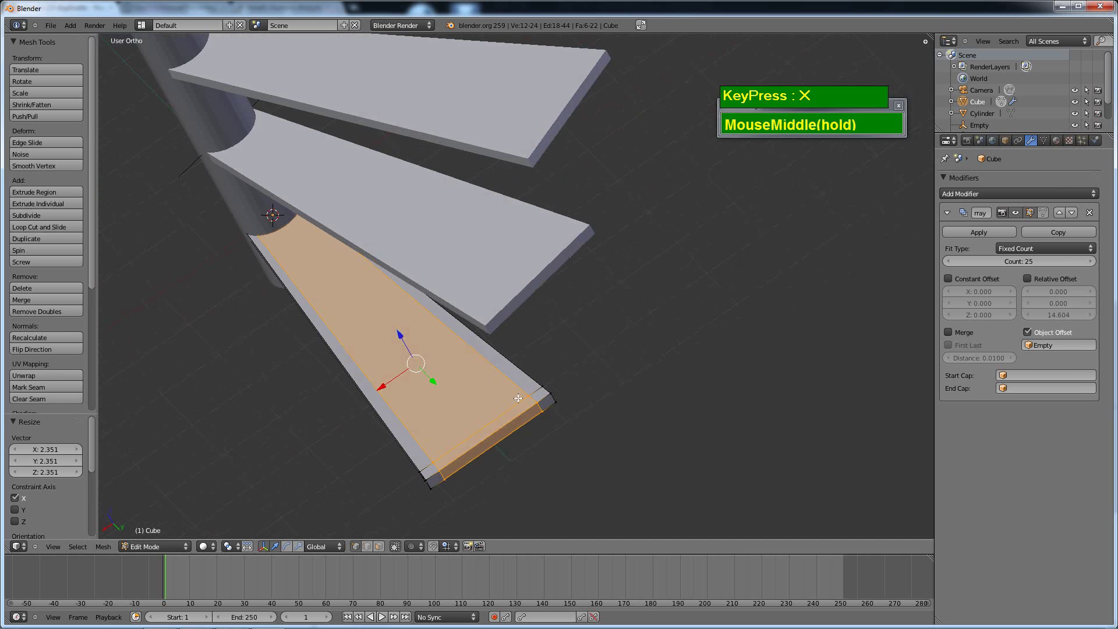
key("ctrl+Tab")
left_click(482, 419)
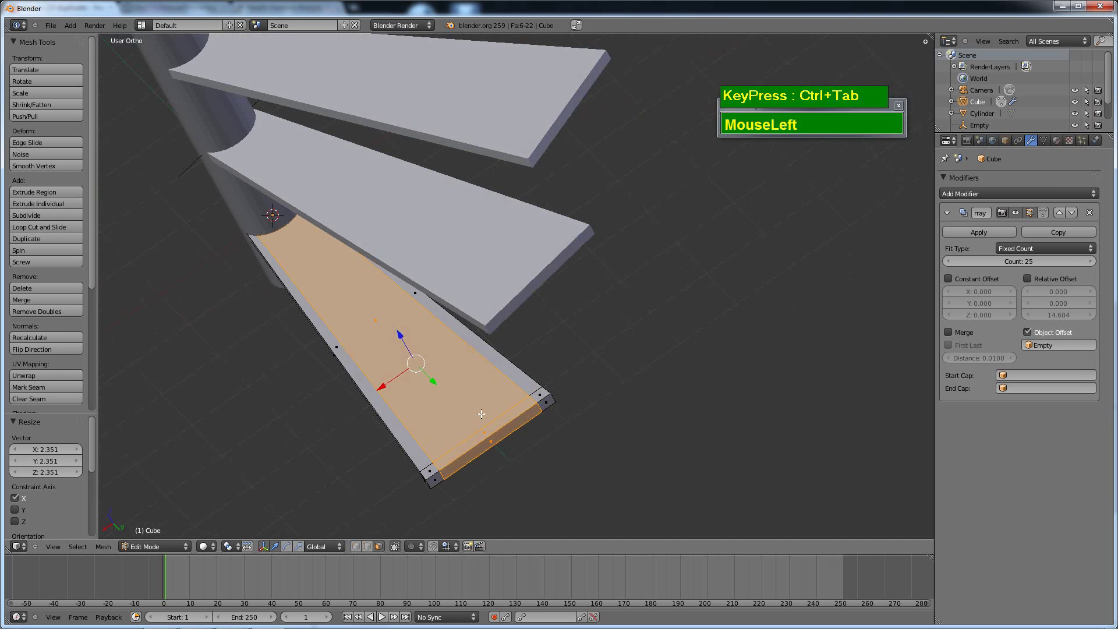
right_click(542, 394)
middle_click_drag(542, 394, 531, 314)
scroll(499, 366, "up", 2, "shift")
key("e")
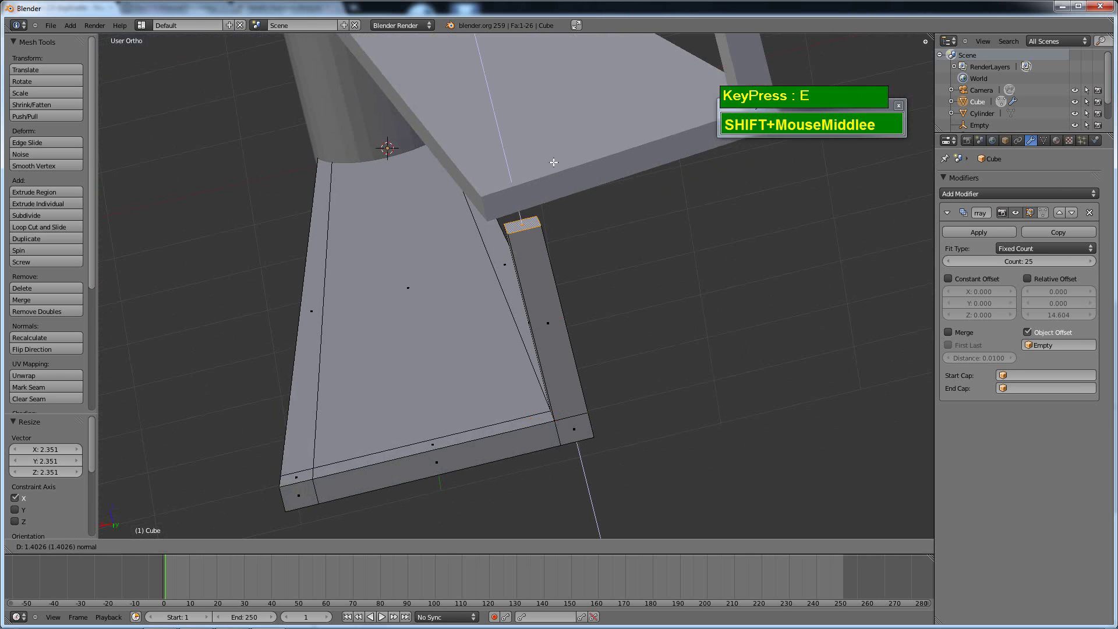
left_click(554, 138)
- In wireframe with vertex selection, box-select the extruded corner post and rotate it about -13.3° in top view to match the next step's angle
middle_click_drag(554, 138, 752, 291)
middle_click_drag(684, 291, 610, 362)
key("z")
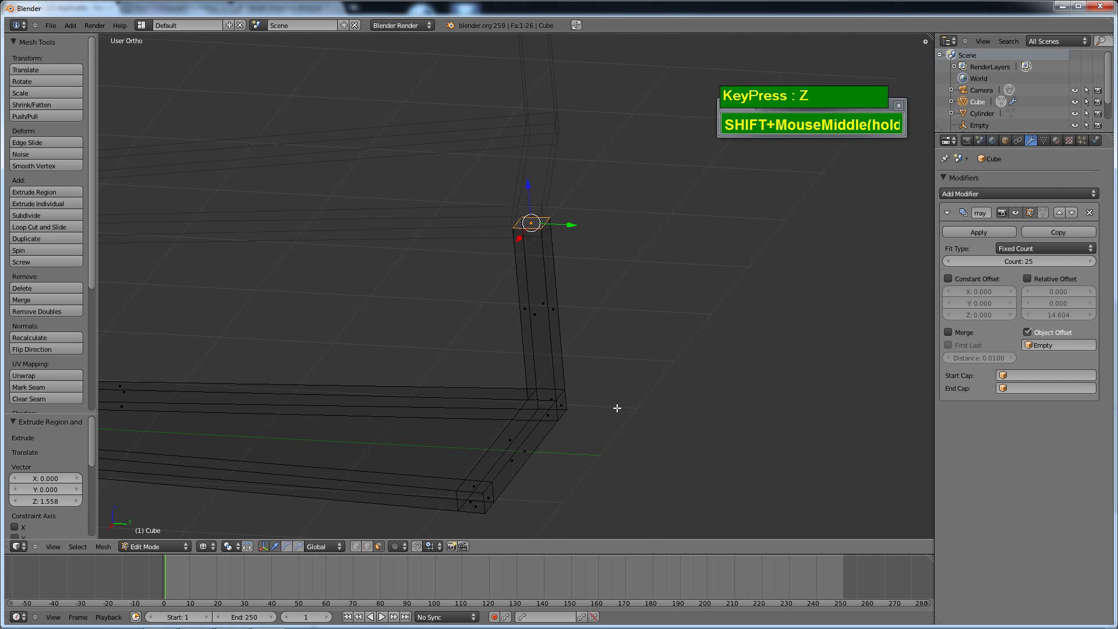
key("ctrl+Tab")
left_click(565, 379)
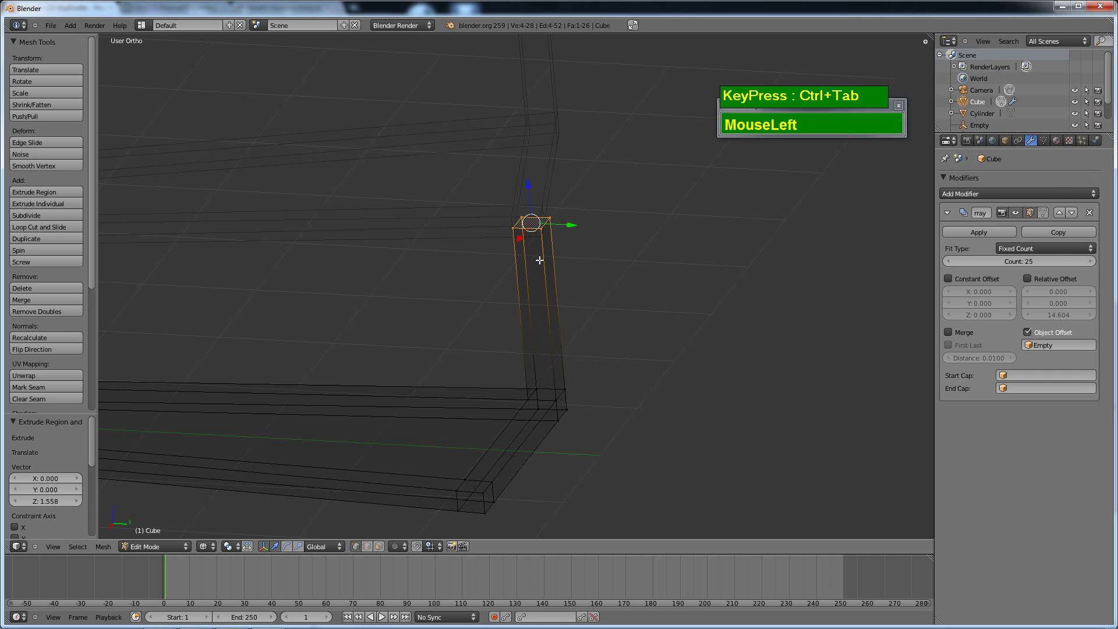
key("b")
left_click_drag(486, 207, 643, 431)
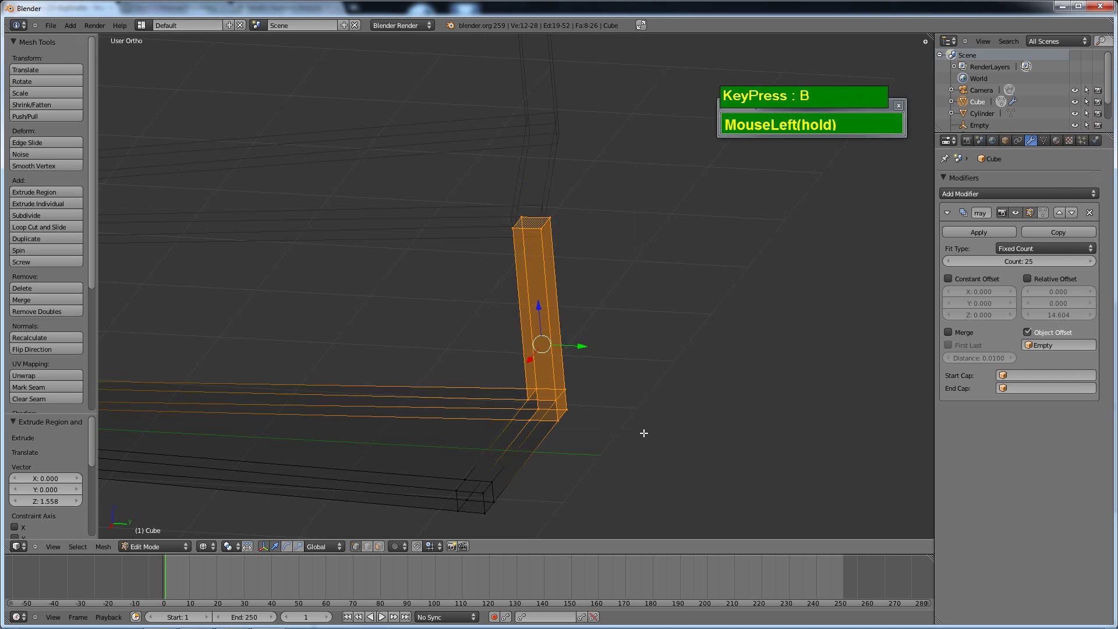
key("KP_7")
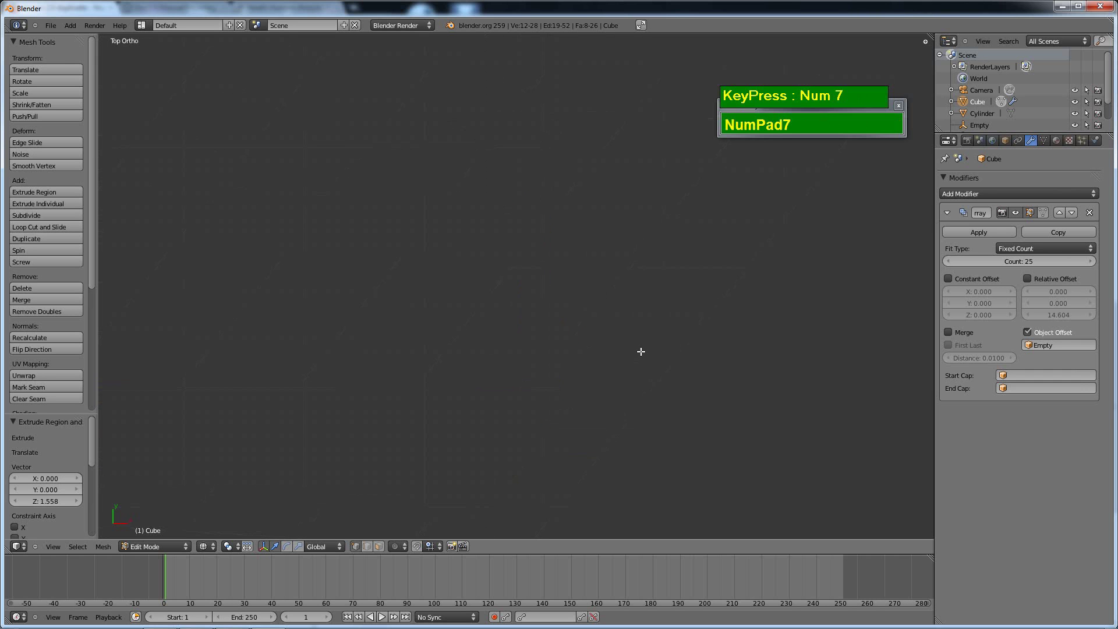
scroll(476, 342, "down", 3)
scroll(739, 296, "down", 5, "shift")
scroll(547, 278, "up", 2)
middle_click_drag(547, 278, 619, 267, "shift")
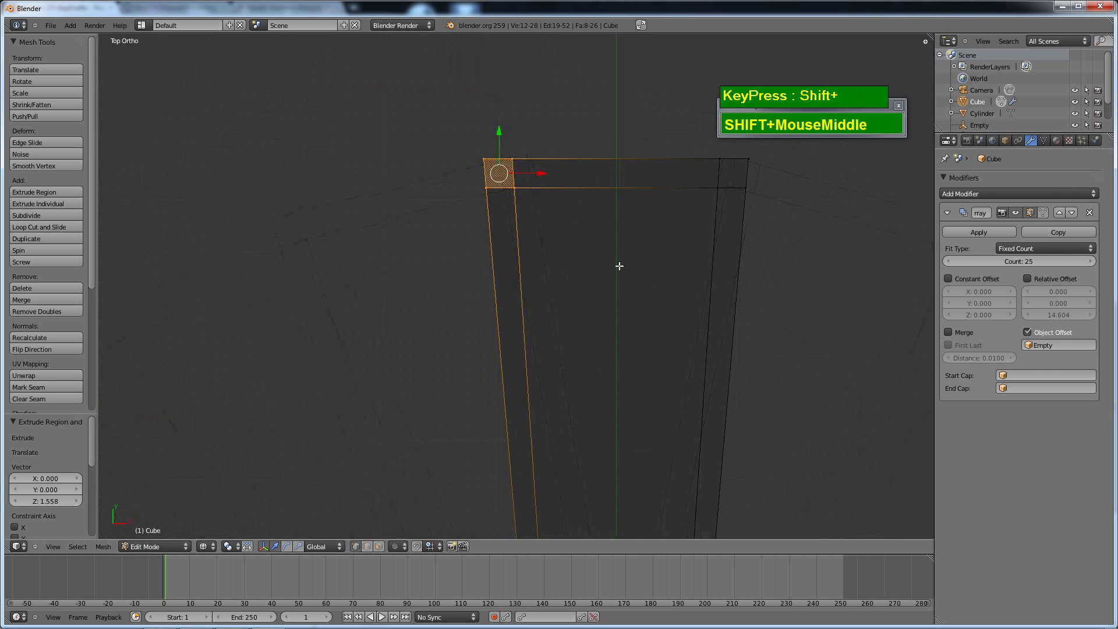
scroll(553, 157, "up", 1)
middle_click_drag(554, 157, 550, 296, "shift")
scroll(532, 287, "up", 1)
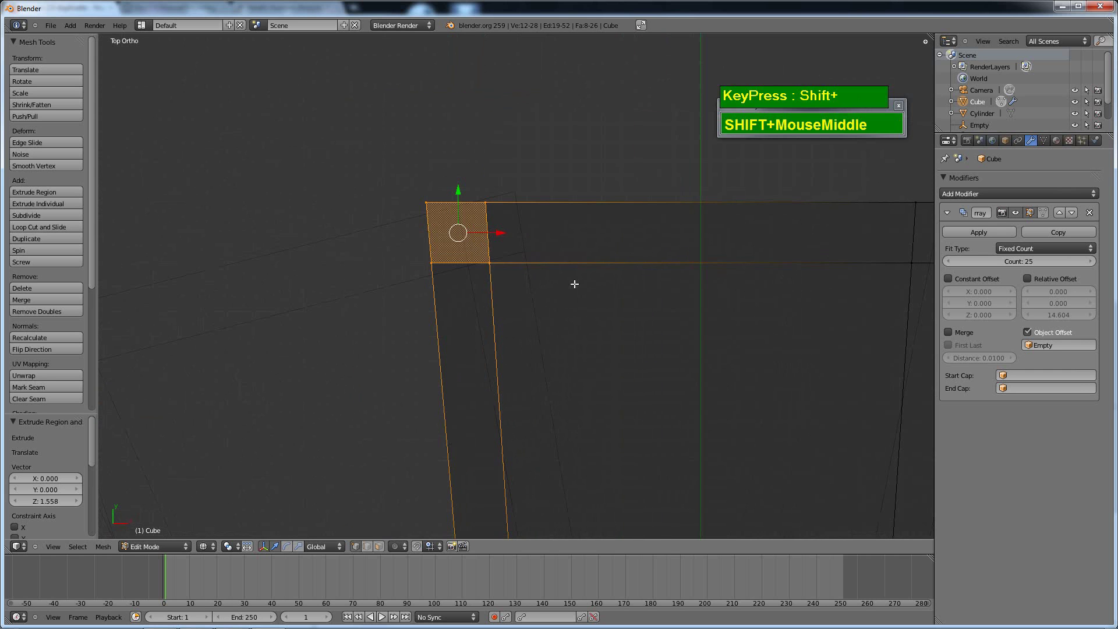
key("r")
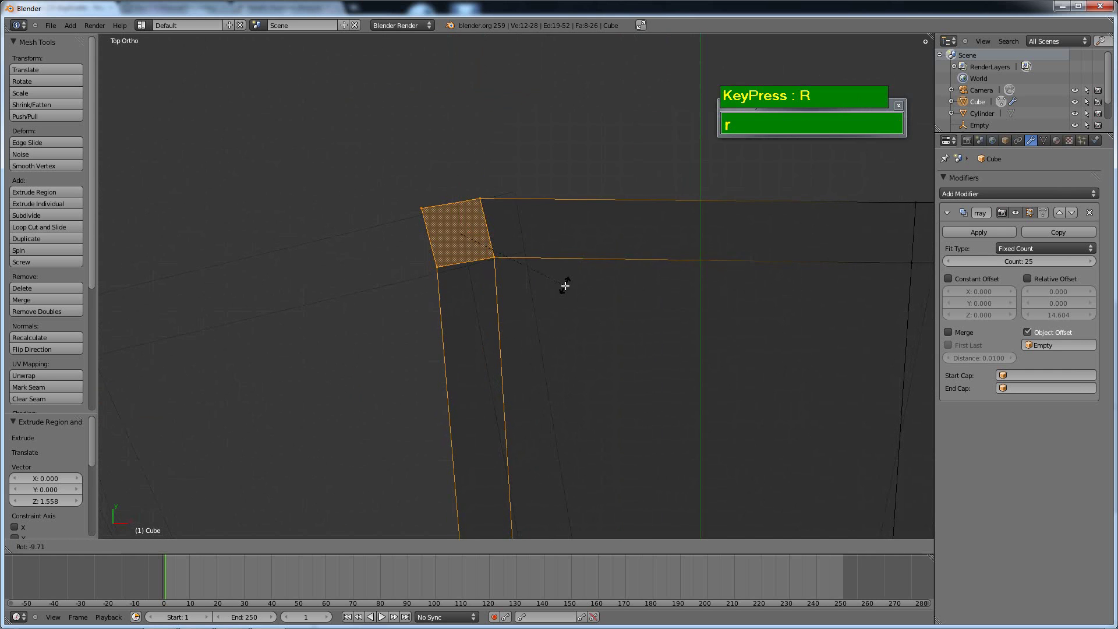
left_click(565, 277)
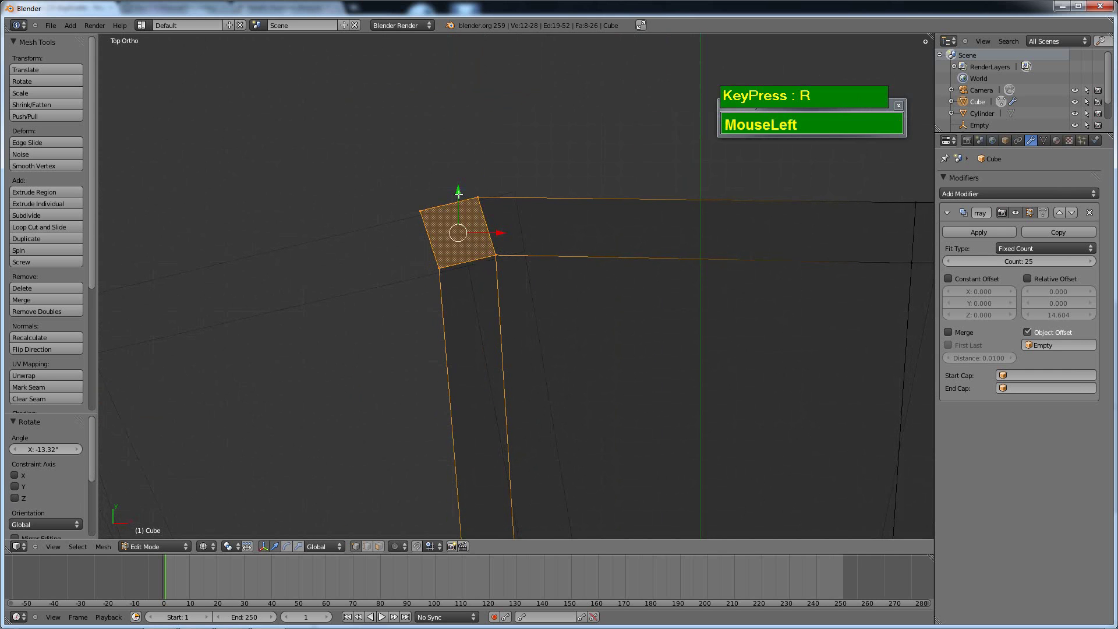
- Nudge the rotated corner post along X and Y so it lines up with the next step's outer corner
left_click_drag(461, 191, 462, 198)
left_click_drag(507, 233, 540, 228)
left_click_drag(493, 188, 494, 187)
scroll(578, 235, "down", 3)
middle_click_drag(578, 234, 572, 199)
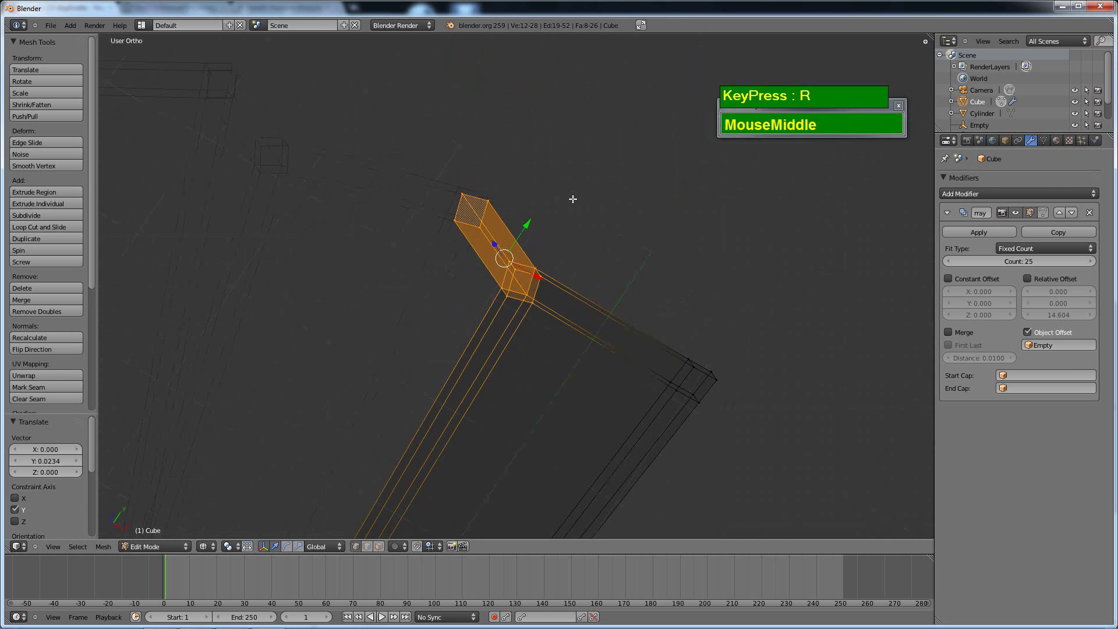
- In solid display, select the post's upper corner vertex and shift it slightly along X to fit against the next step
key("z")
mouse_move(571, 260)
middle_mouse_down()
mouse_move(375, 282)
mouse_move(506, 302)
mouse_move(535, 258)
middle_mouse_up()
scroll(535, 258, "up", 2, "shift")
scroll(535, 257, "up", 2)
right_click(433, 253)
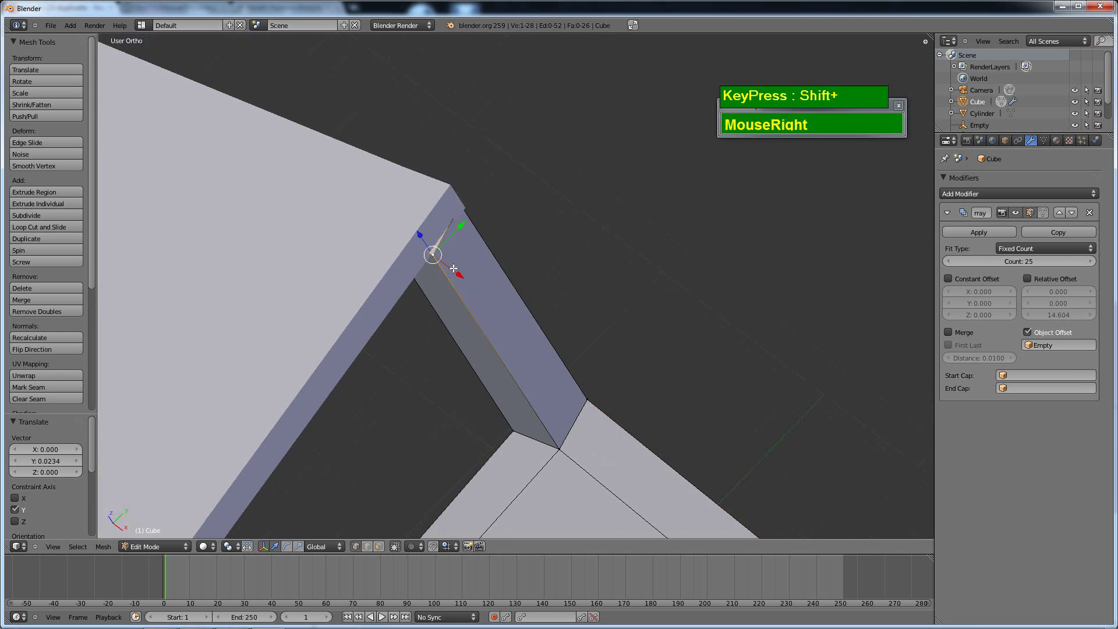
left_click_drag(460, 274, 458, 272)
scroll(495, 270, "up", 1, "shift")
middle_click_drag(527, 269, 524, 277, "shift")
key("ctrl+z")
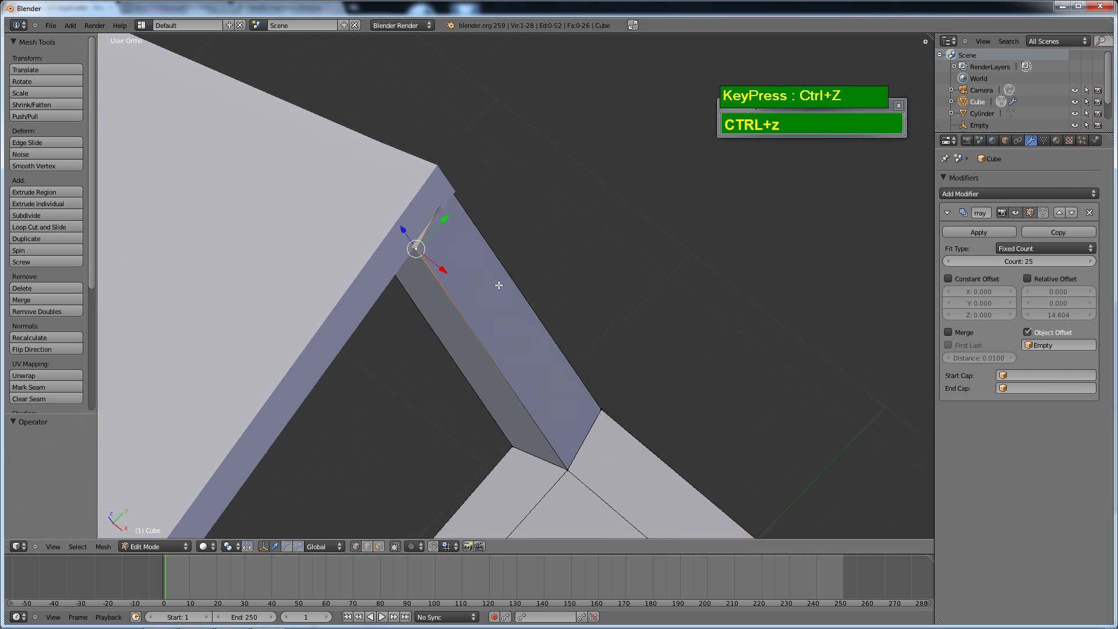
left_click_drag(441, 270, 445, 276)
- Leave edit mode and examine how the short corner posts join the arrayed steps along the staircase
key("Tab")
scroll(441, 287, "down", 3)
middle_click_drag(442, 287, 328, 351)
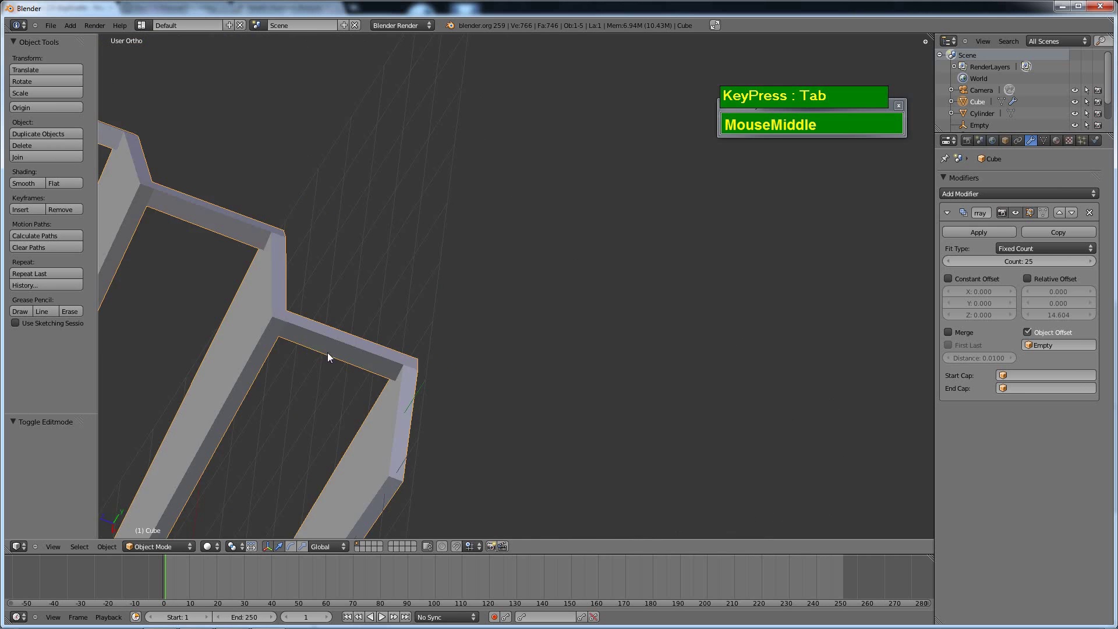
scroll(382, 219, "down", 3)
middle_click_drag(382, 219, 170, 200)
scroll(500, 309, "down", 2)
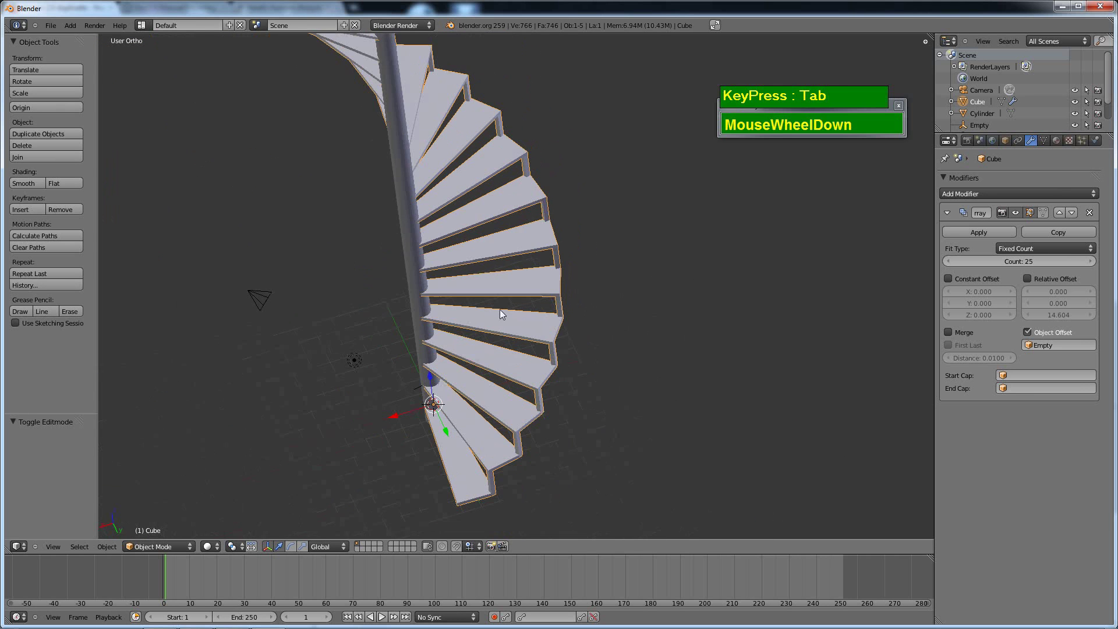
middle_click_drag(499, 309, 522, 217, "shift")
middle_click_drag(573, 292, 576, 366, "shift")
- In edit mode with face selection, extrude the other small outer corner face of the bottom step up about 8.93 as a railing post
scroll(590, 227, "up", 2)
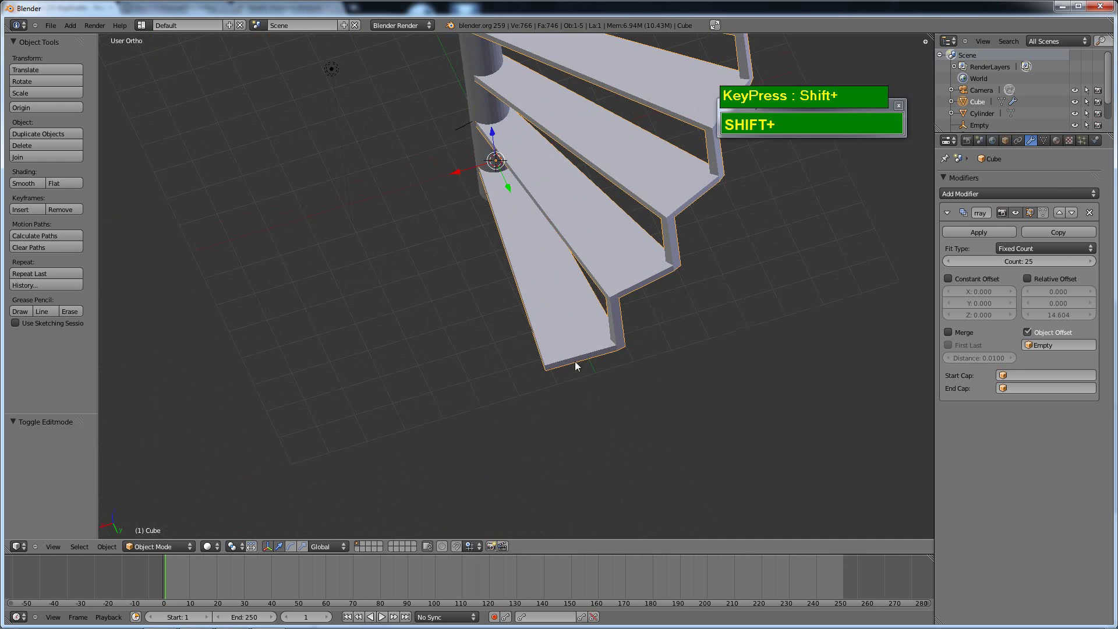
key("Tab")
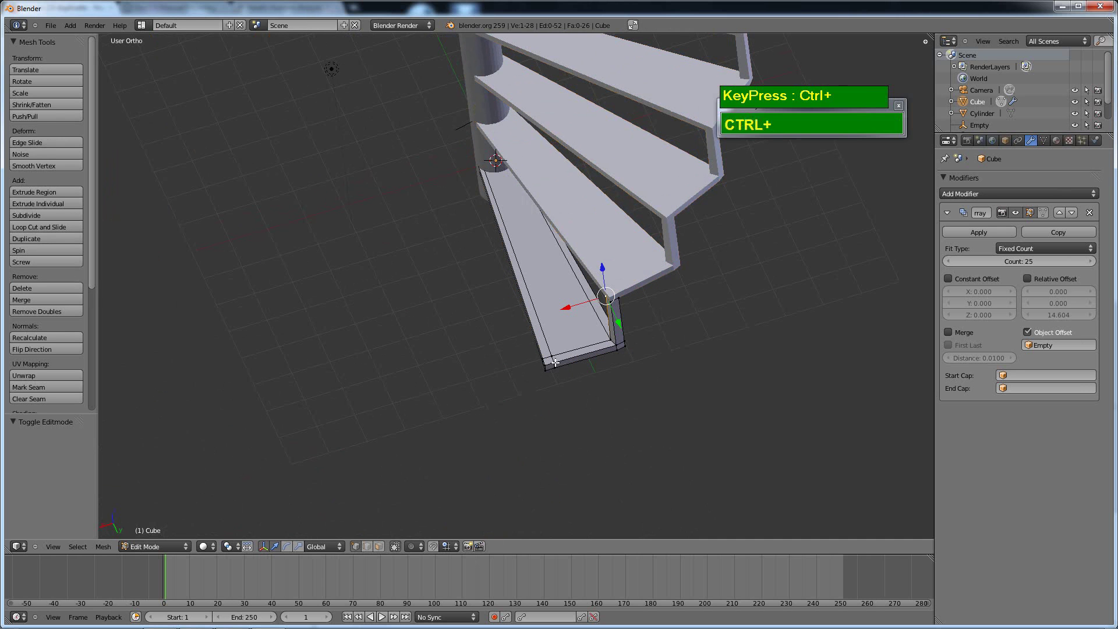
key("ctrl+Tab")
left_click(539, 384)
right_click(546, 359)
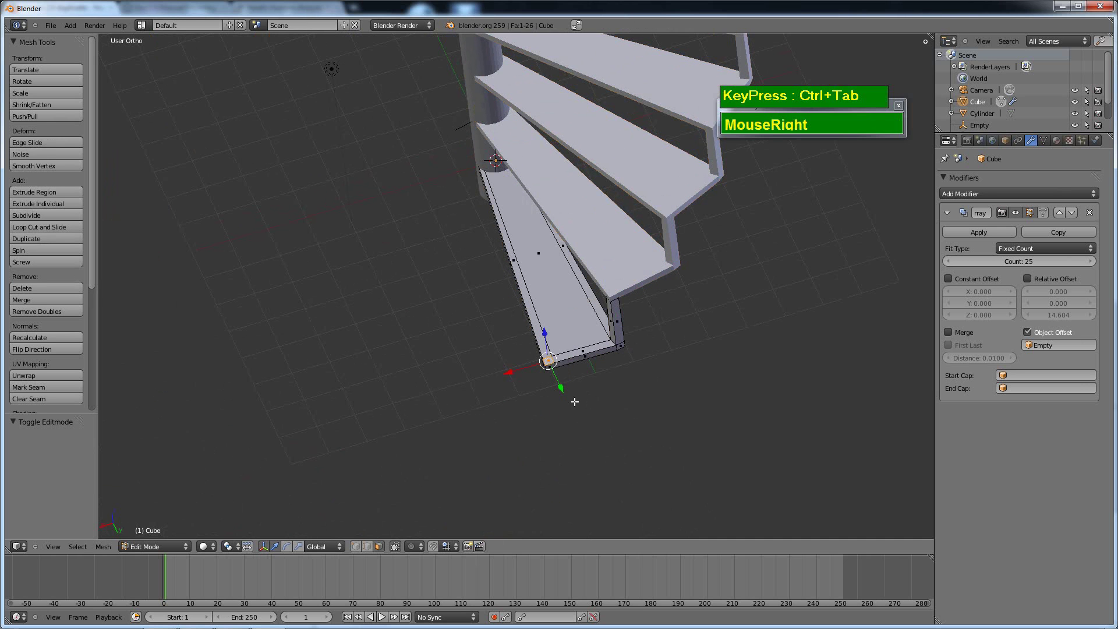
key("e")
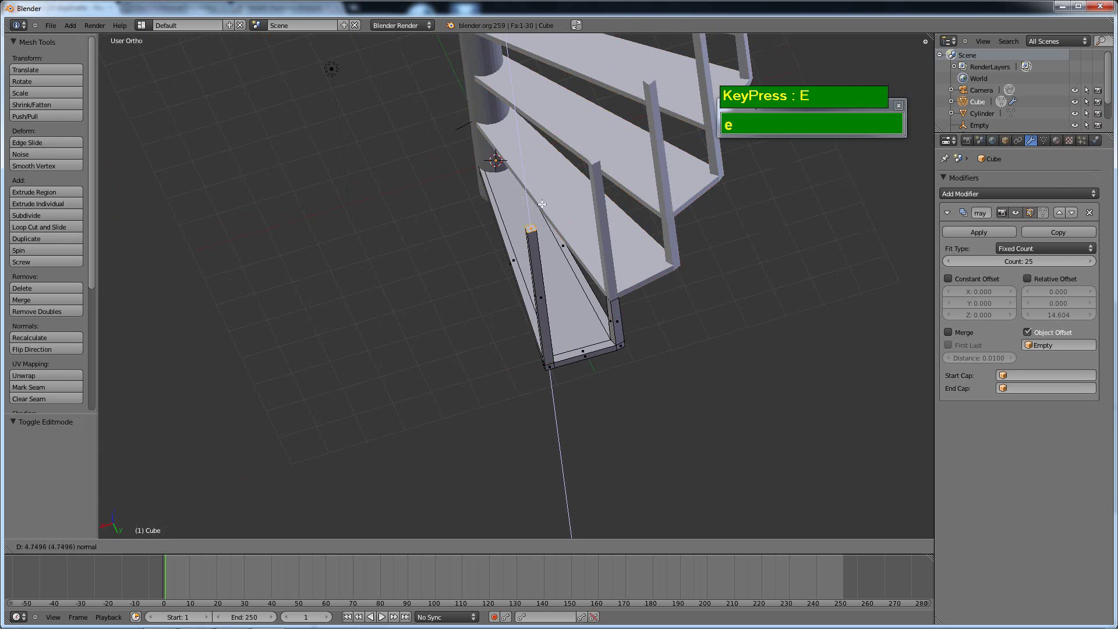
left_click(532, 84)
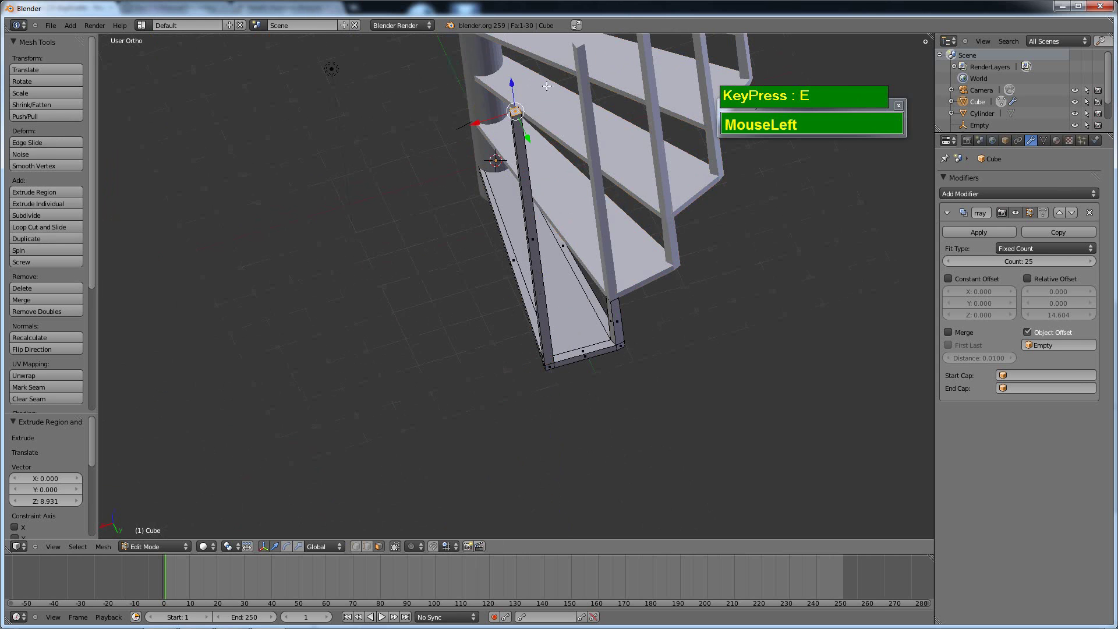
- From the back view, extrude the top face of the bottom railing post diagonally up to the neighbouring post's top as a handrail section
scroll(541, 94, "down", 5)
middle_click_drag(594, 147, 579, 197, "shift")
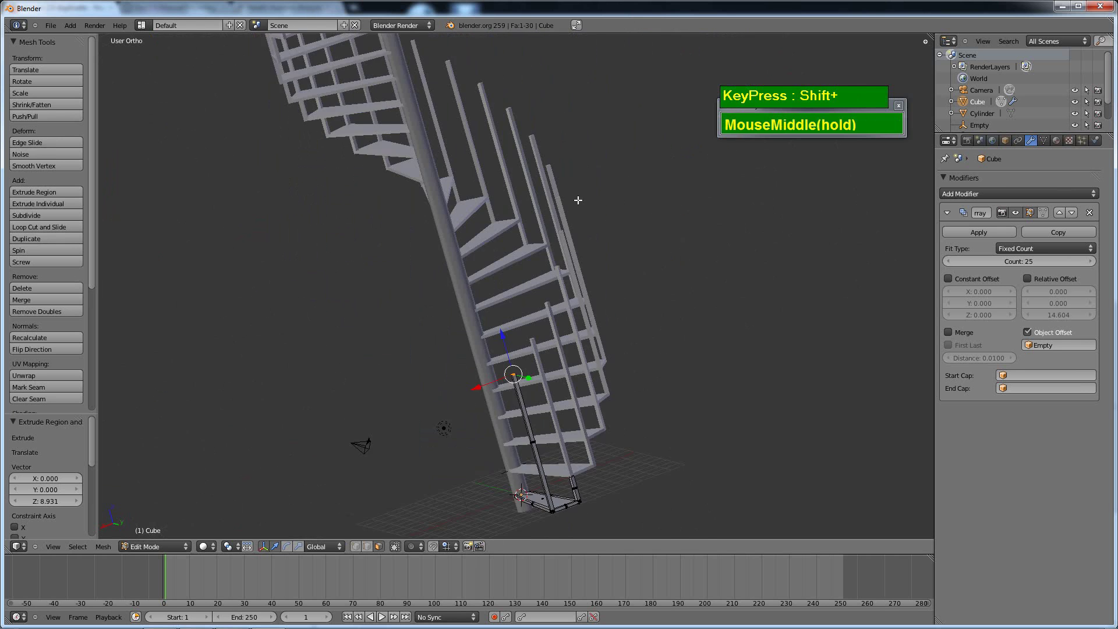
scroll(603, 107, "up", 4)
scroll(604, 107, "up", 2)
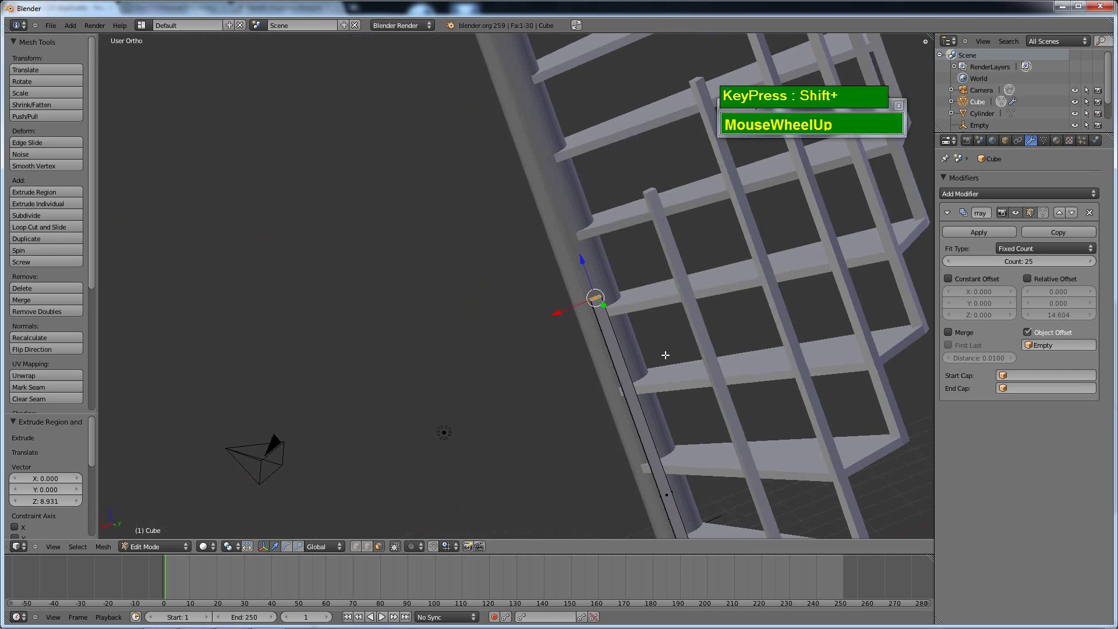
scroll(629, 316, "up", 2)
middle_click_drag(617, 289, 694, 194, "shift")
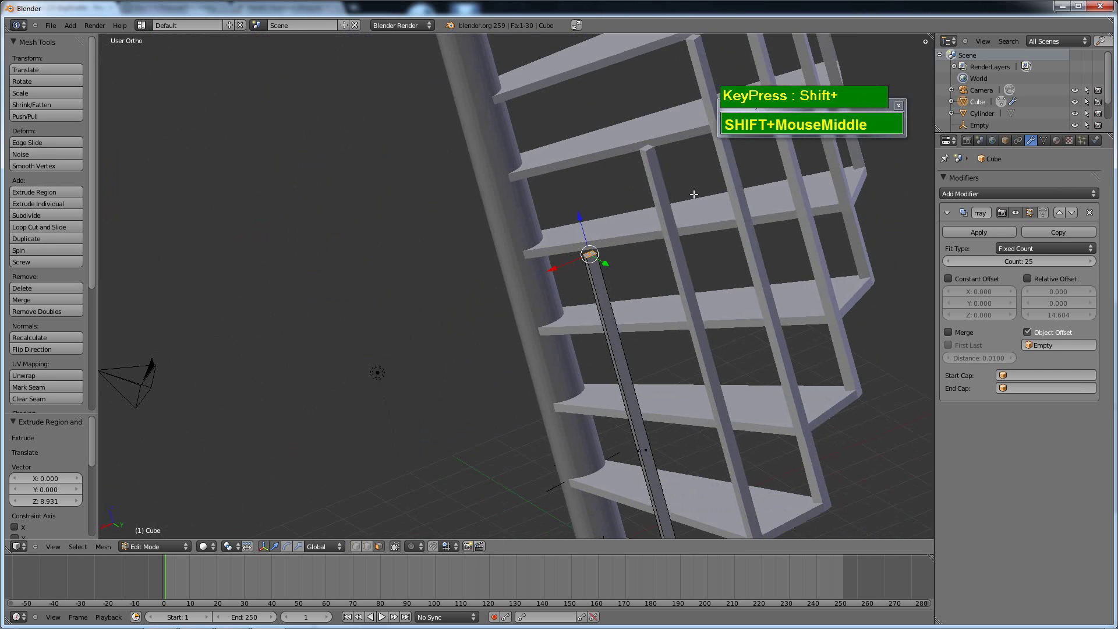
key("KP_3")
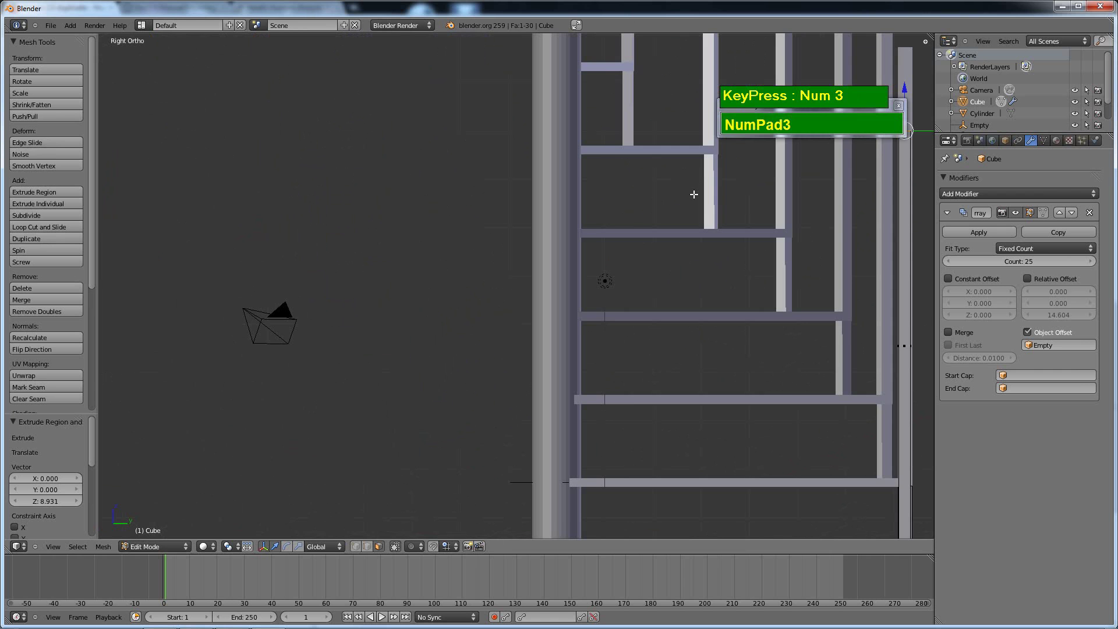
scroll(870, 202, "down", 5)
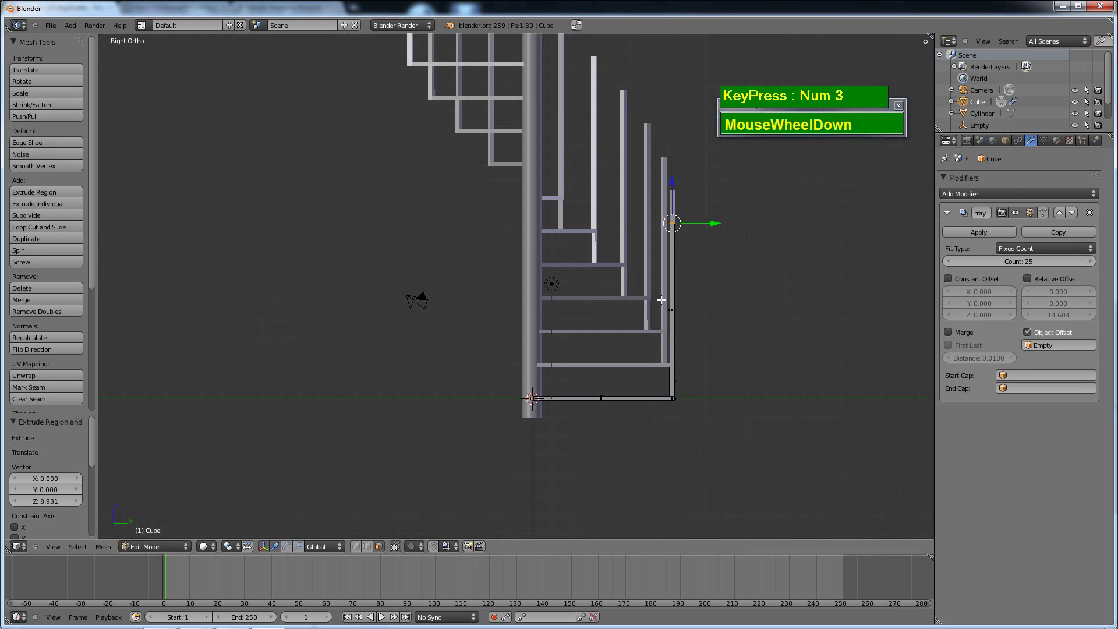
key("KP_1")
scroll(582, 337, "up", 2)
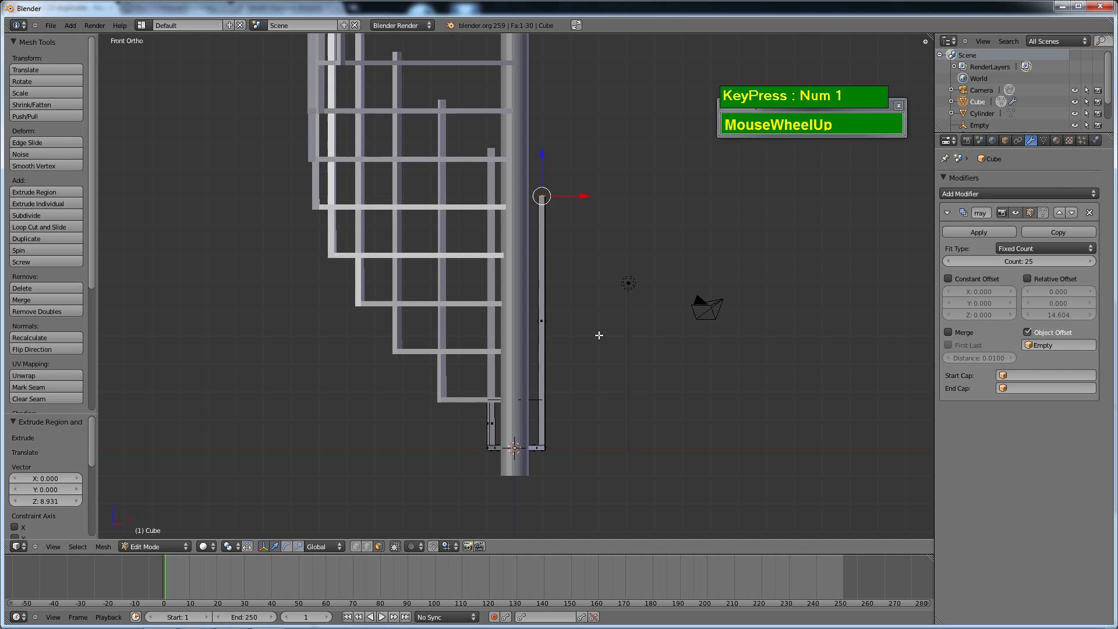
middle_click_drag(599, 334, 572, 351, "shift")
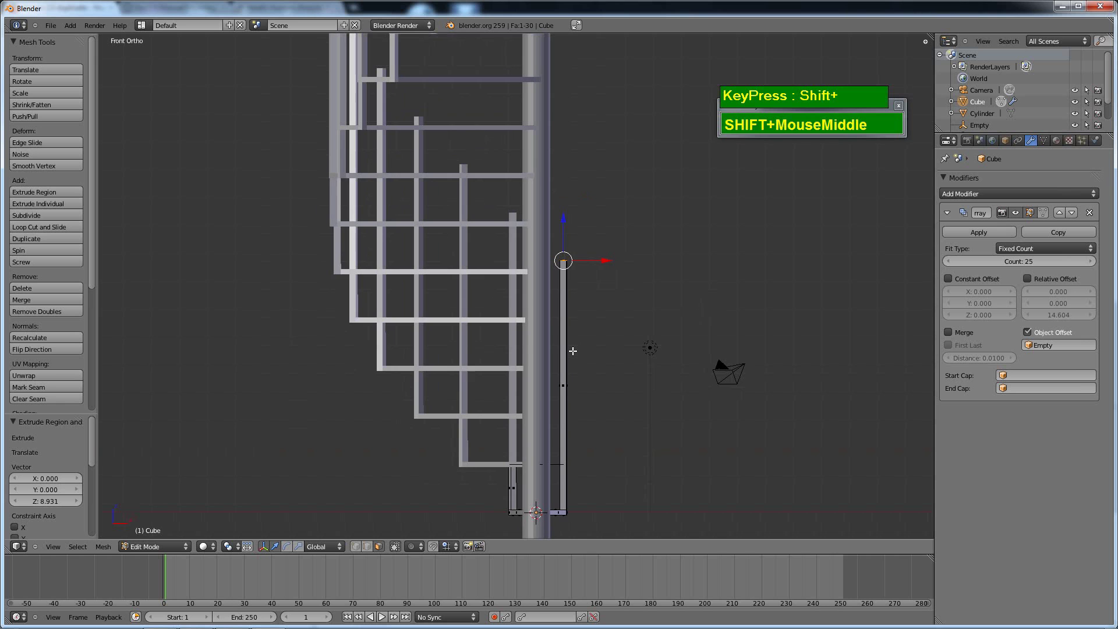
key("ctrl+KP_1")
scroll(576, 348, "up", 2)
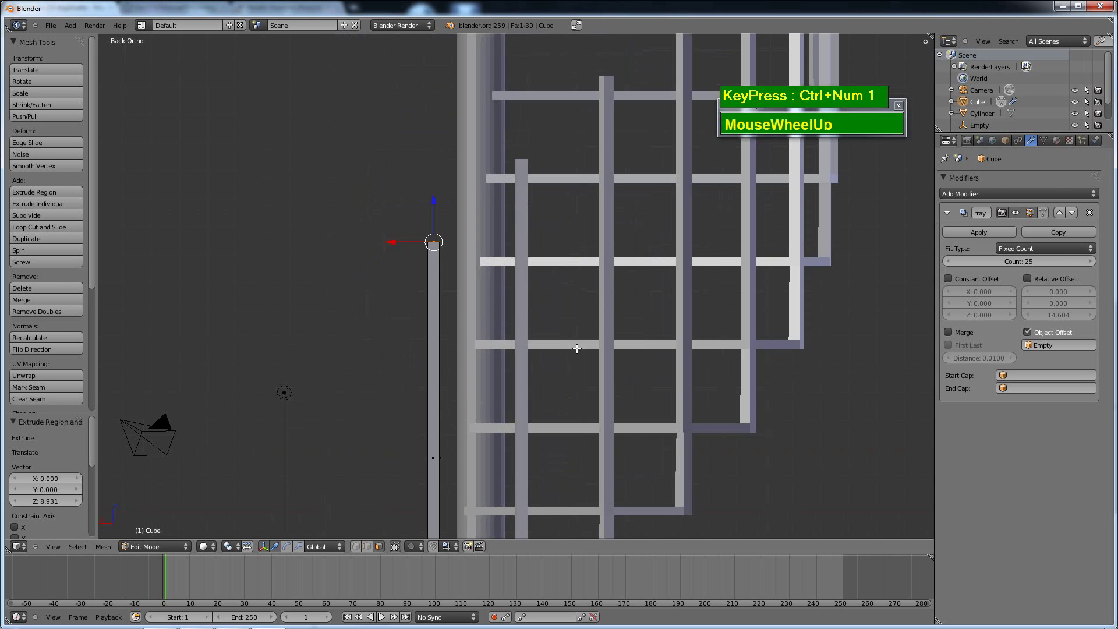
middle_click_drag(561, 324, 470, 319, "shift")
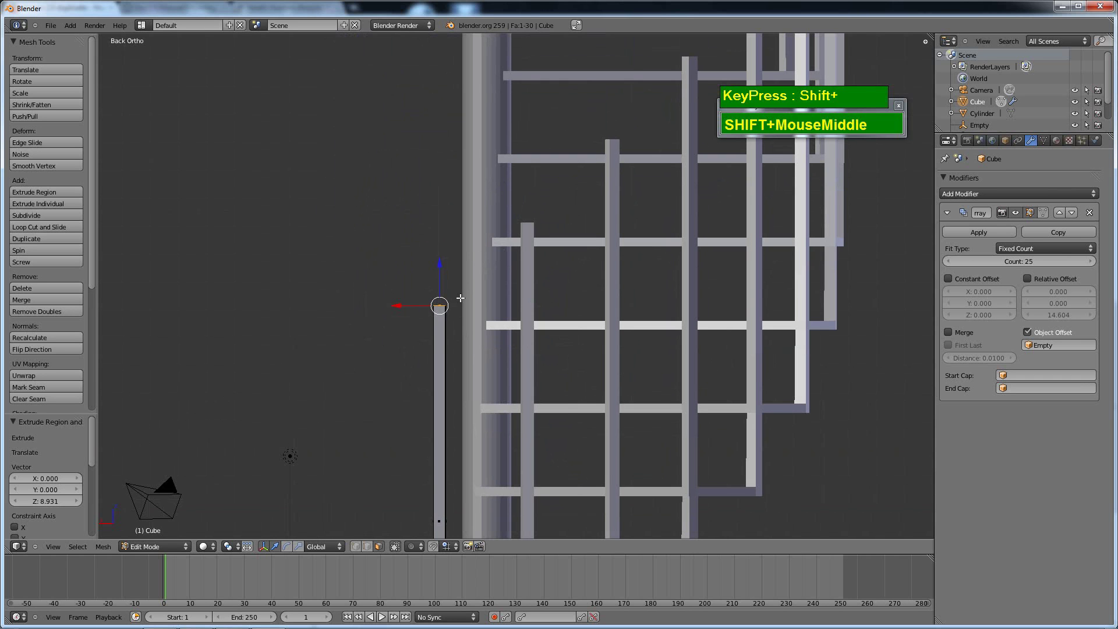
scroll(454, 322, "up", 2)
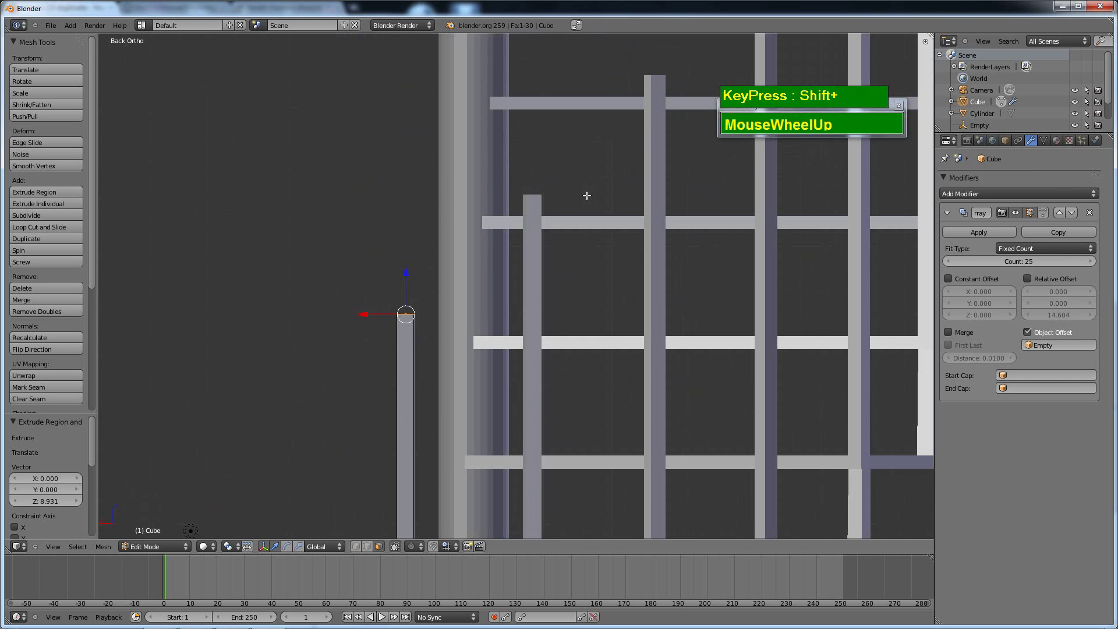
key("ctrl")
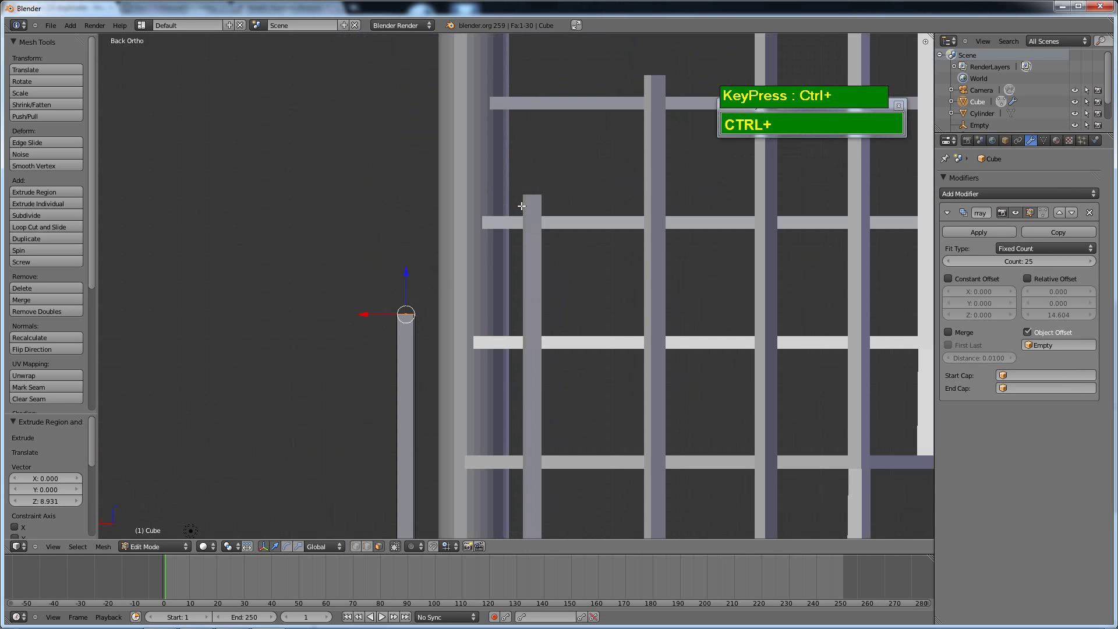
left_click(521, 206, "ctrl")
scroll(573, 231, "up", 2, "ctrl")
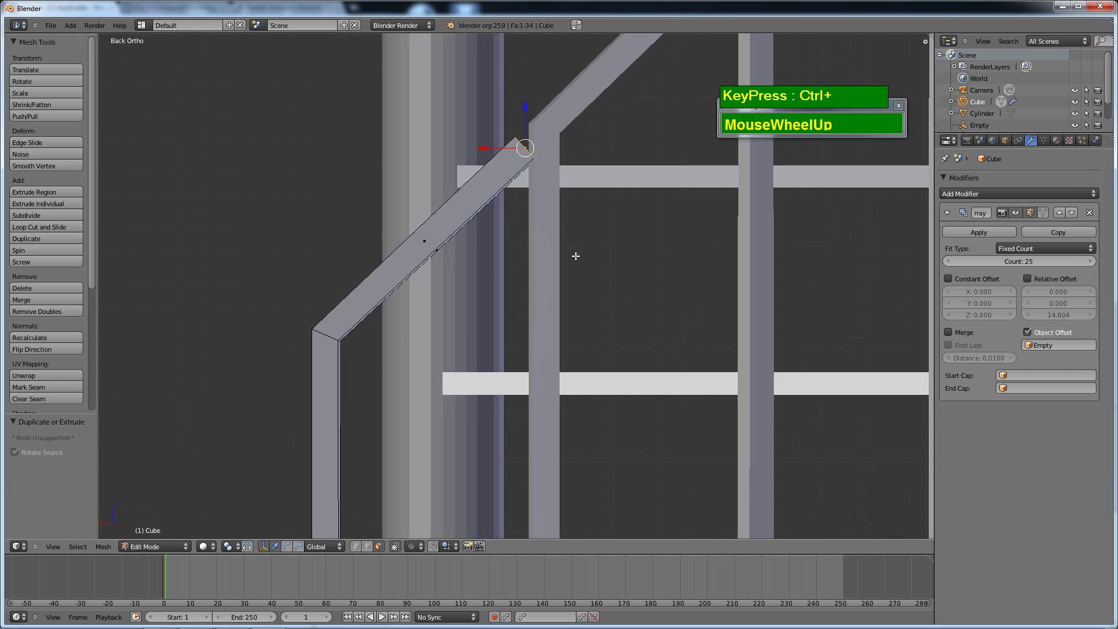
- Rotate the handrail section's end face about 43.78° to stand vertical and scale it about 1.334 along Z
middle_click_drag(574, 254, 514, 358, "shift")
middle_click_drag(554, 265, 503, 331, "shift")
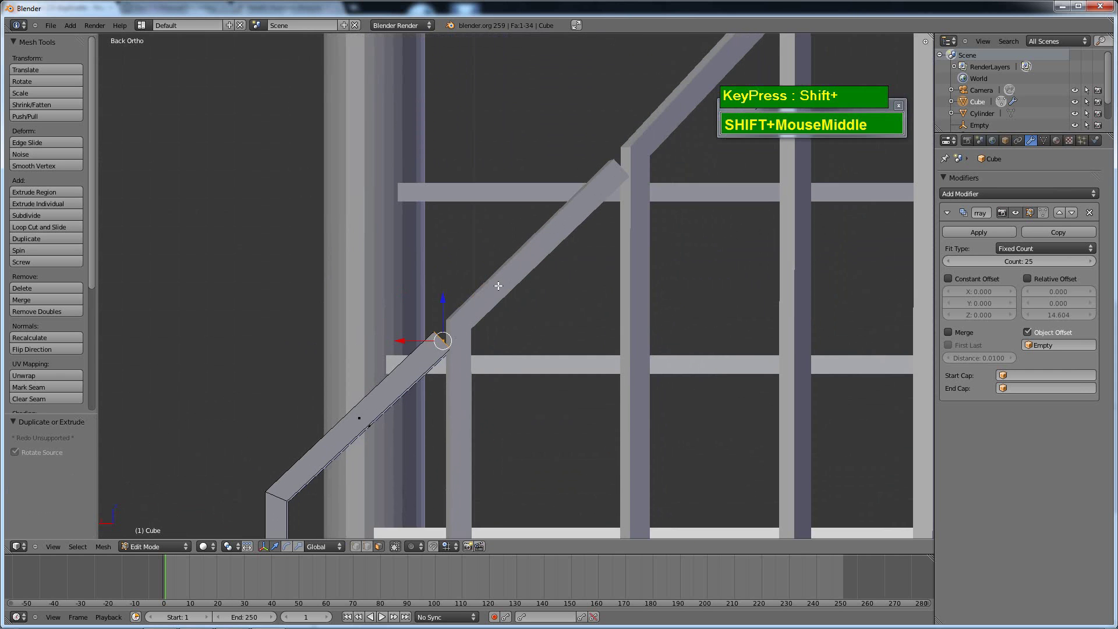
scroll(498, 286, "up", 3, "shift")
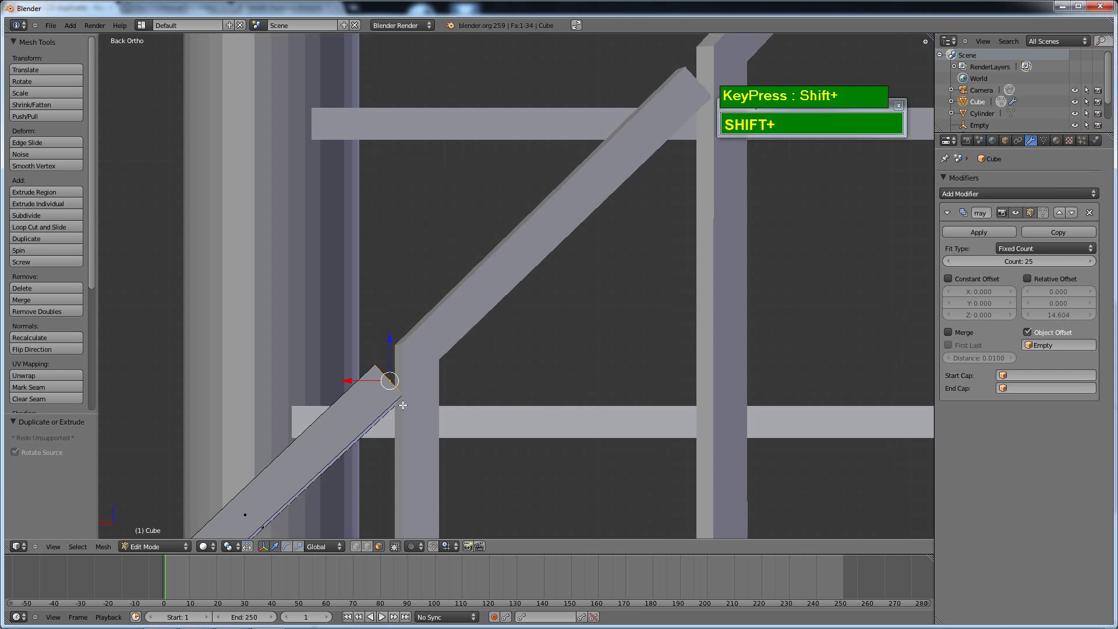
middle_click_drag(402, 404, 463, 314, "shift")
scroll(473, 300, "up", 1)
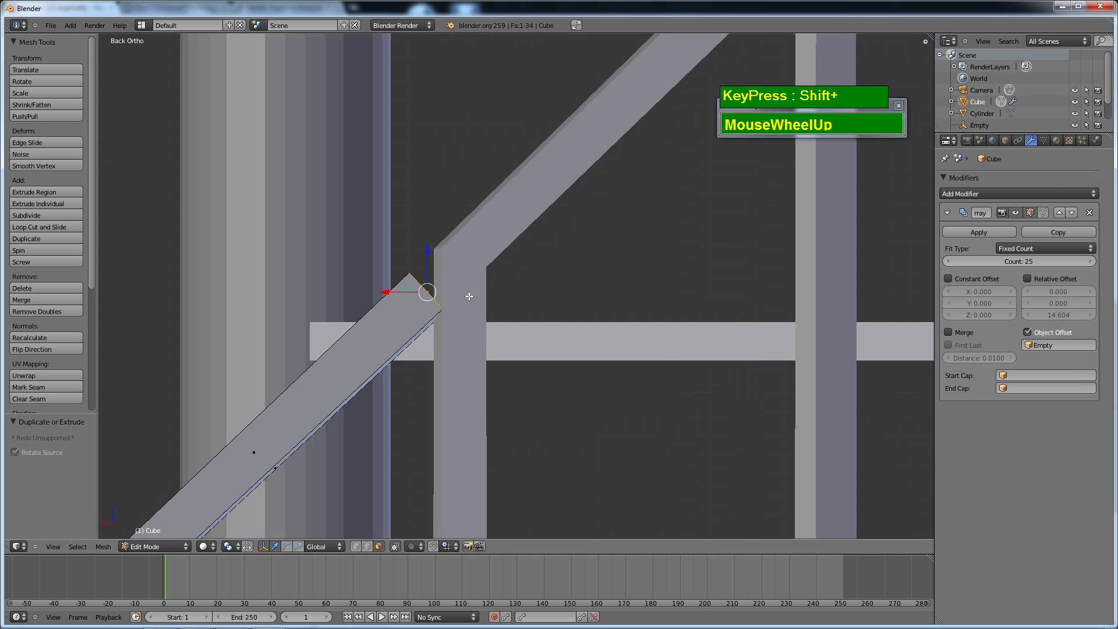
key("r")
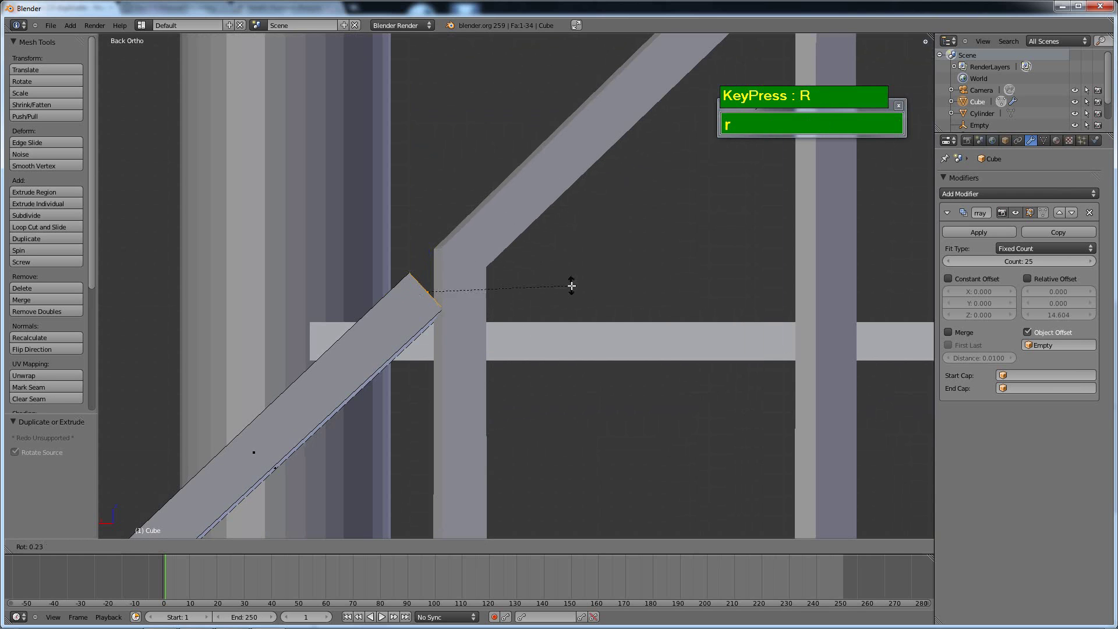
left_click(520, 374)
key("s")
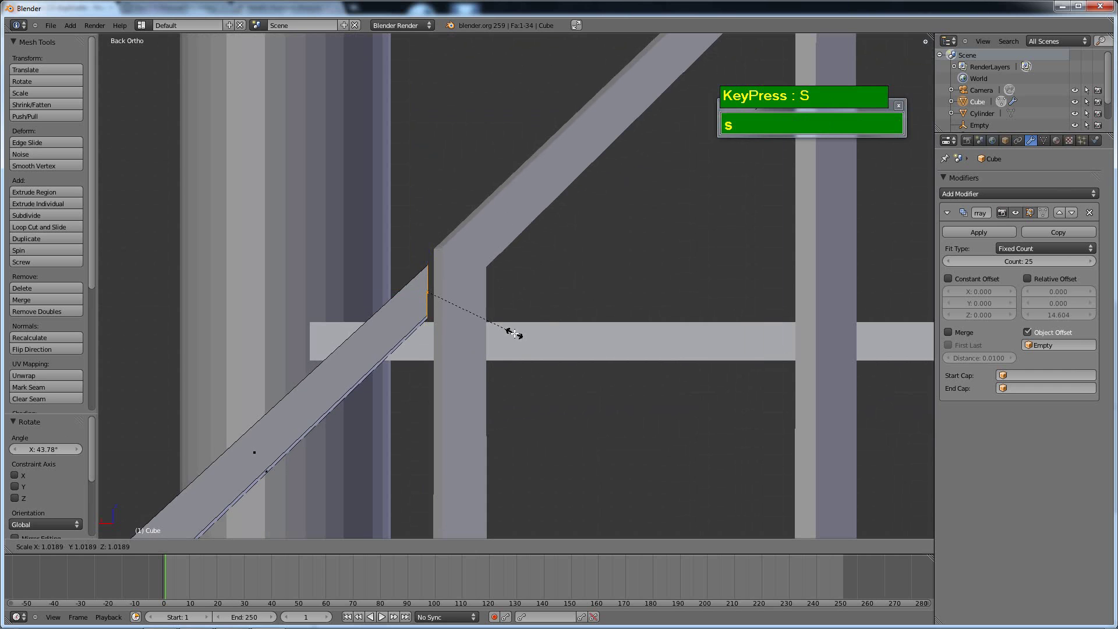
key("z")
left_click(542, 331)
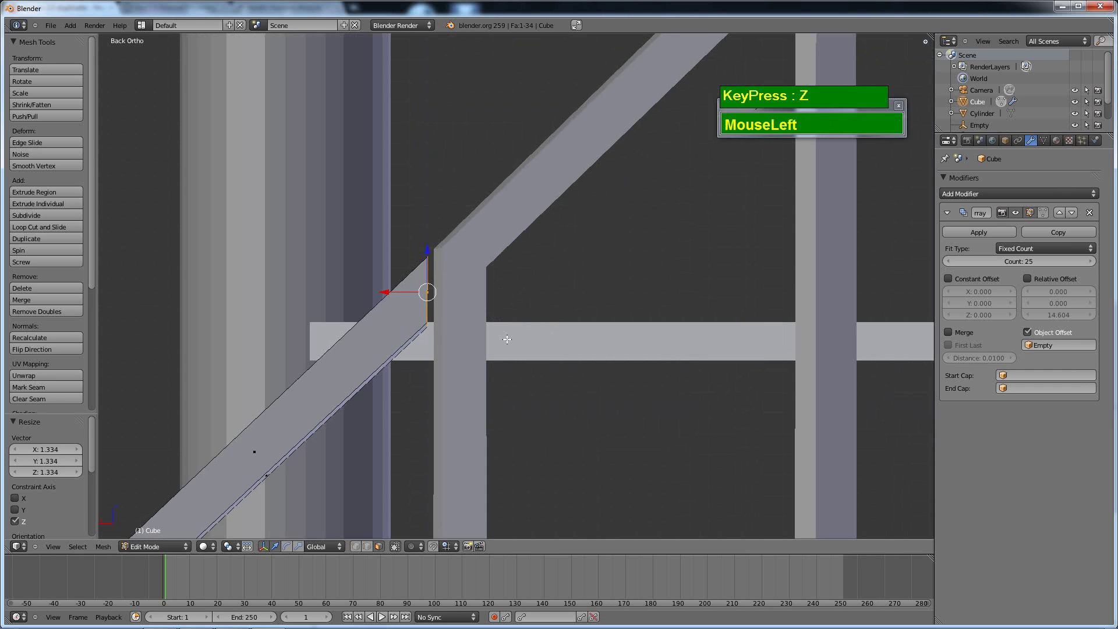
- Move the handrail's end face about -0.056 along X, 0.051 along Z and 0.04 along Y to meet the next post
left_click_drag(387, 291, 400, 291)
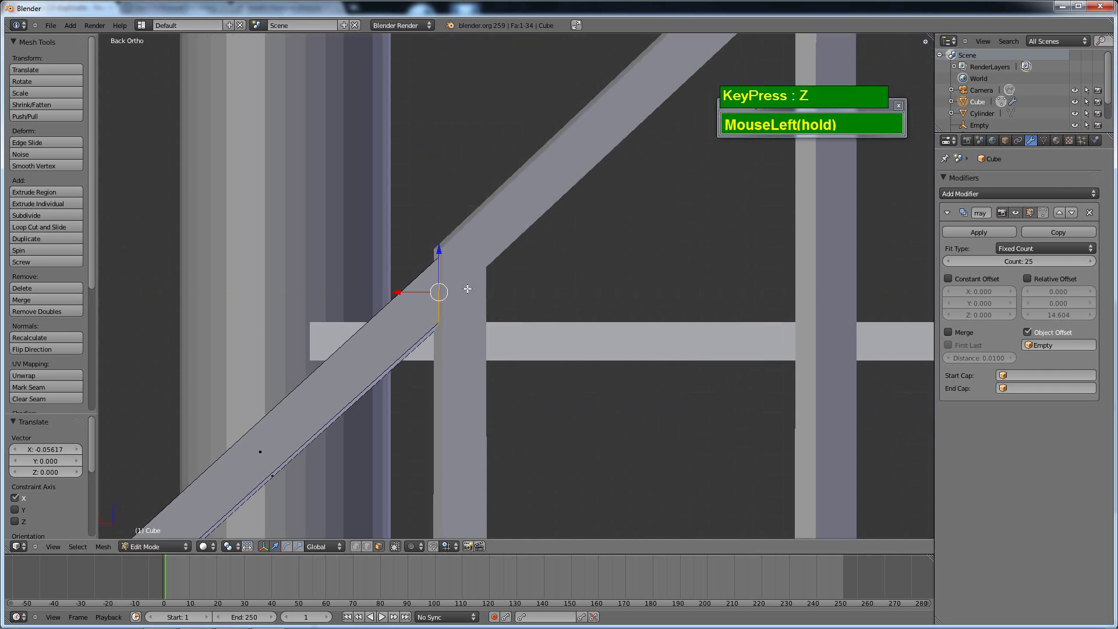
left_click_drag(440, 250, 439, 241)
middle_click_drag(522, 270, 714, 369)
scroll(645, 356, "up", 2)
scroll(645, 356, "up", 1)
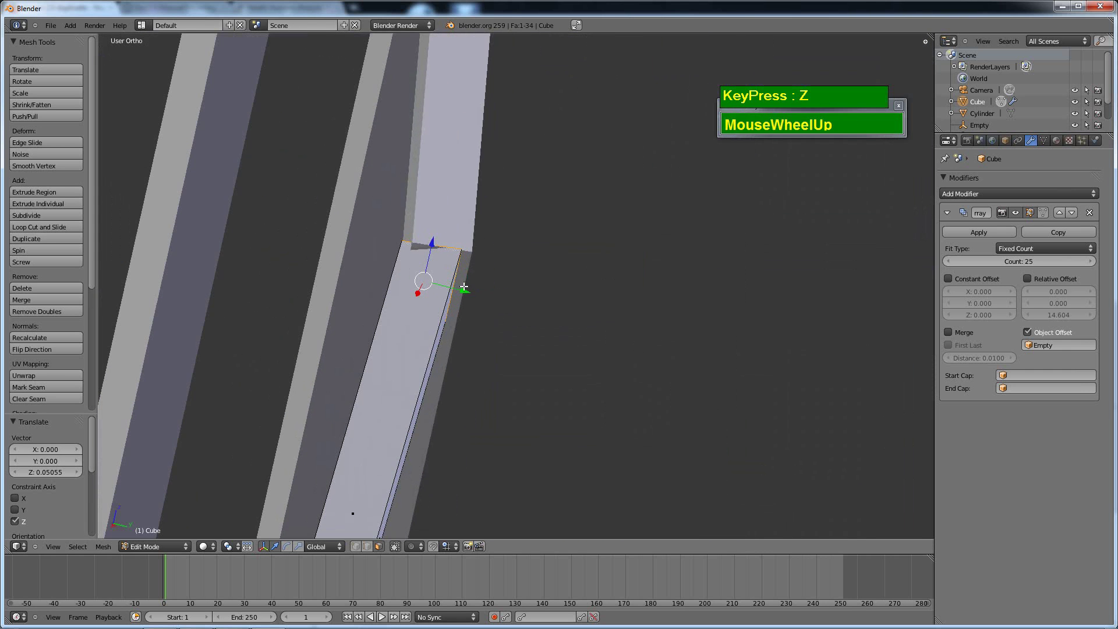
left_click_drag(464, 287, 473, 290)
- In vertex selection and wireframe display, select the end face's inner upper corner vertex and shift it slightly along X onto the next section
scroll(584, 351, "up", 4)
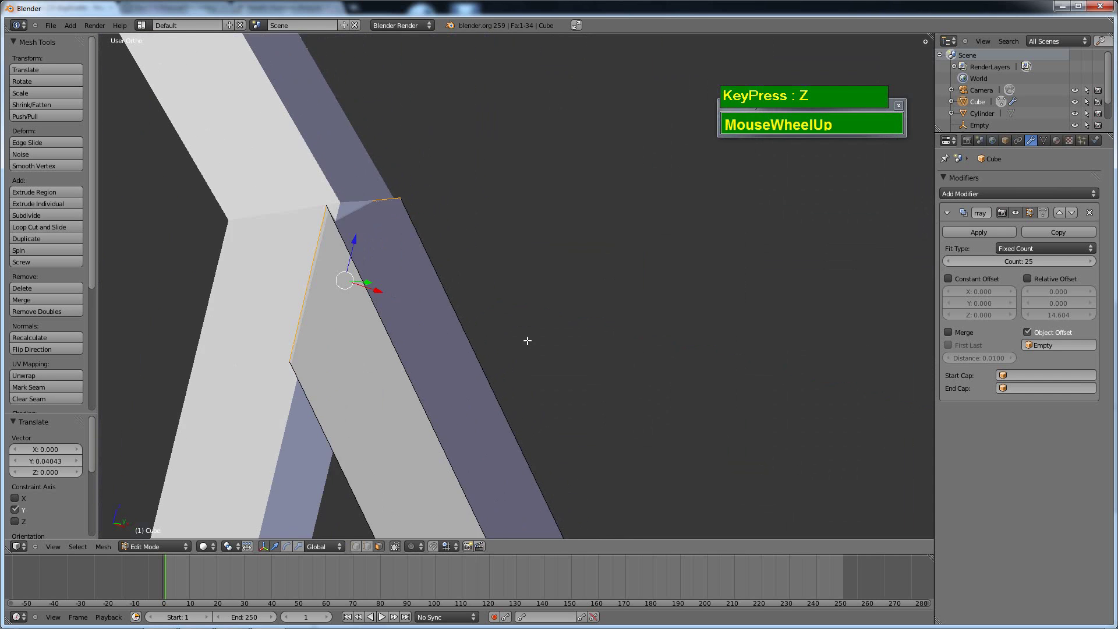
middle_click_drag(528, 340, 526, 379, "shift")
key("ctrl+Tab")
left_click(477, 341)
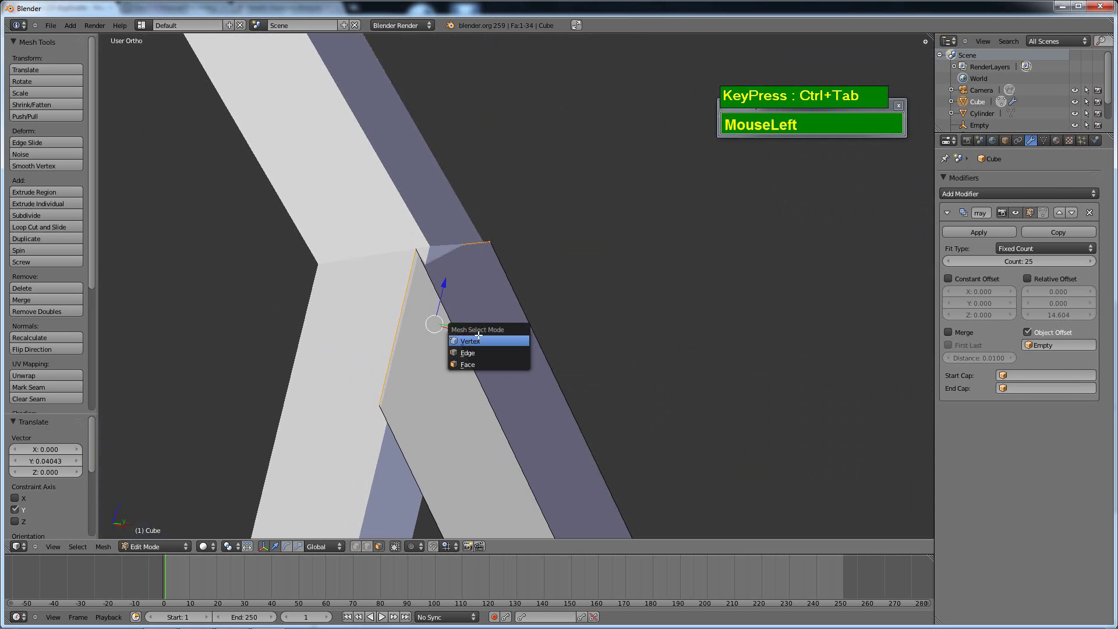
key("z")
right_click(426, 258)
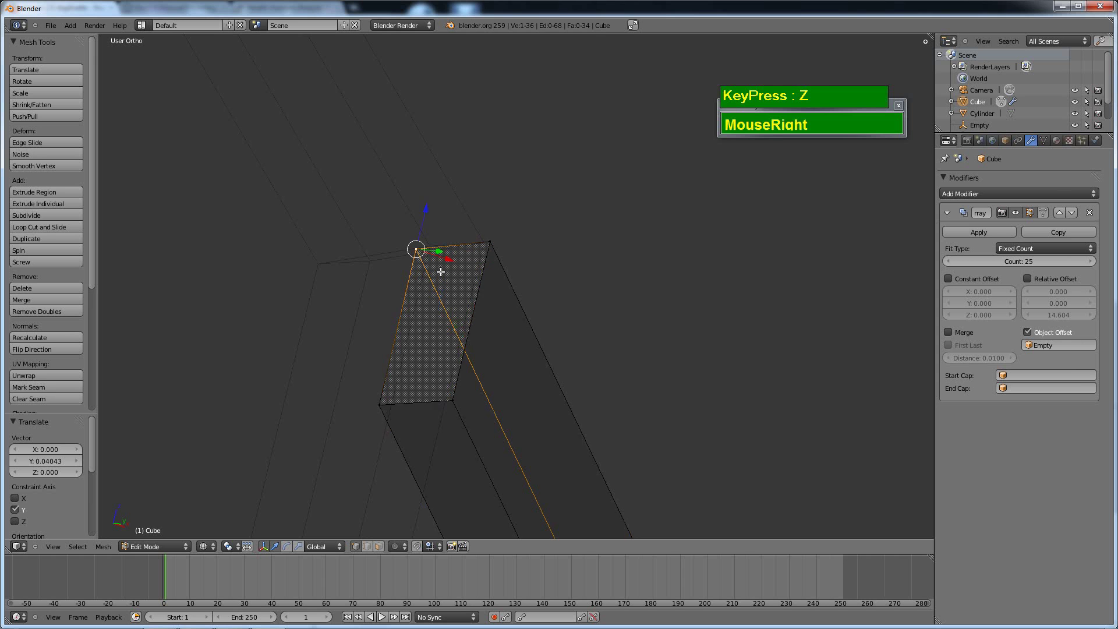
scroll(440, 274, "up", 2)
middle_click_drag(441, 274, 454, 361)
scroll(468, 315, "up", 3)
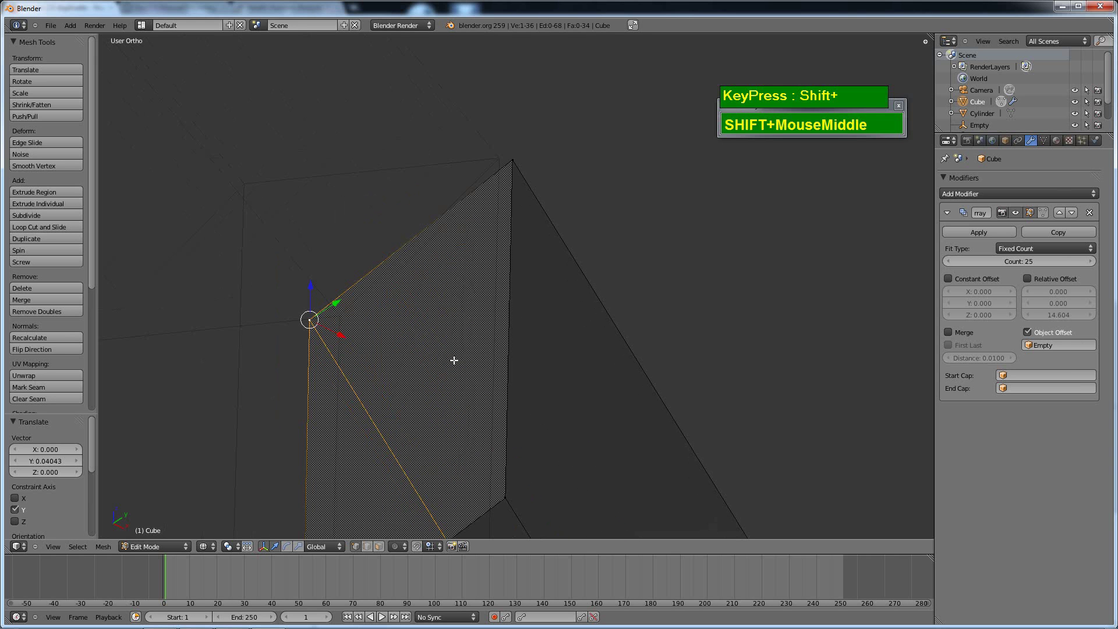
left_click_drag(347, 336, 373, 327)
- Select the other upper corner vertex of the handrail's end face and nudge it along X and Z onto the next section's corner
right_click(513, 161)
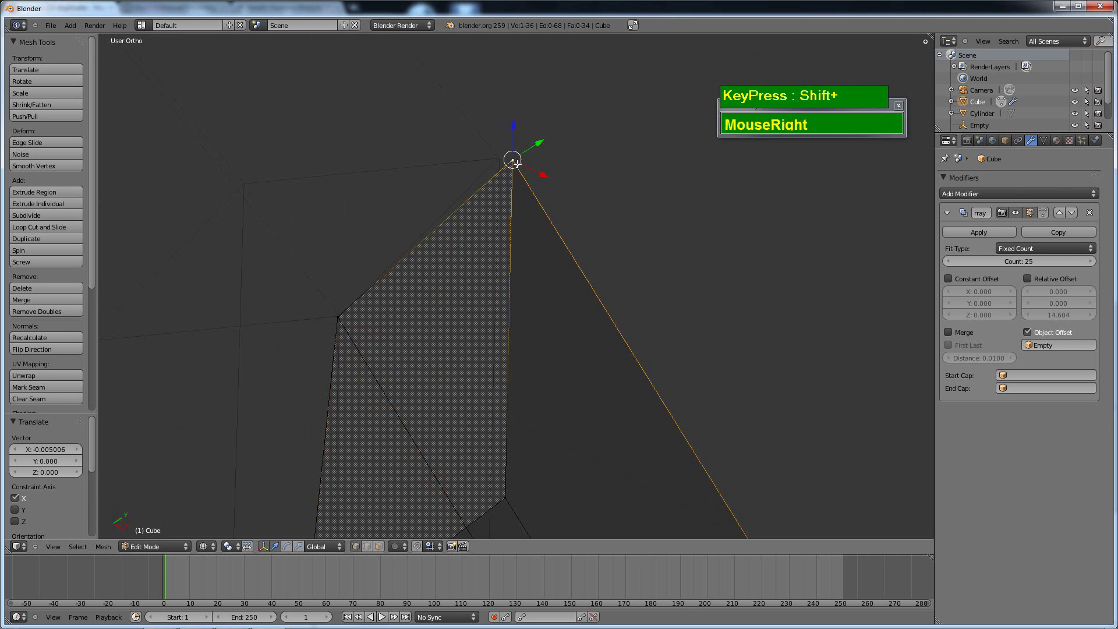
left_click_drag(547, 175, 528, 173)
mouse_move(502, 121)
left_mouse_down()
mouse_move(506, 138)
mouse_move(504, 127)
left_mouse_up()
left_click_drag(532, 170, 501, 131)
- Select the inner lower corner vertex of the handrail's end face and shift it about 0.026 along X
scroll(501, 131, "down", 2)
middle_click_drag(501, 197, 511, 110, "shift")
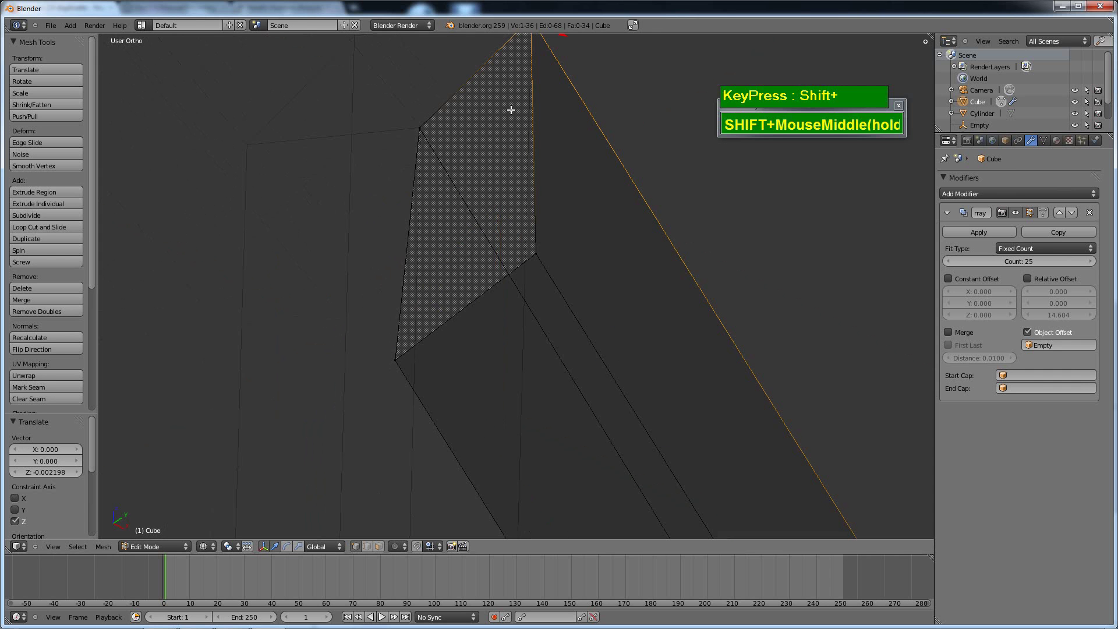
right_click(396, 361)
middle_click_drag(452, 369, 498, 308)
right_click(498, 310, "shift")
right_click(487, 338, "shift")
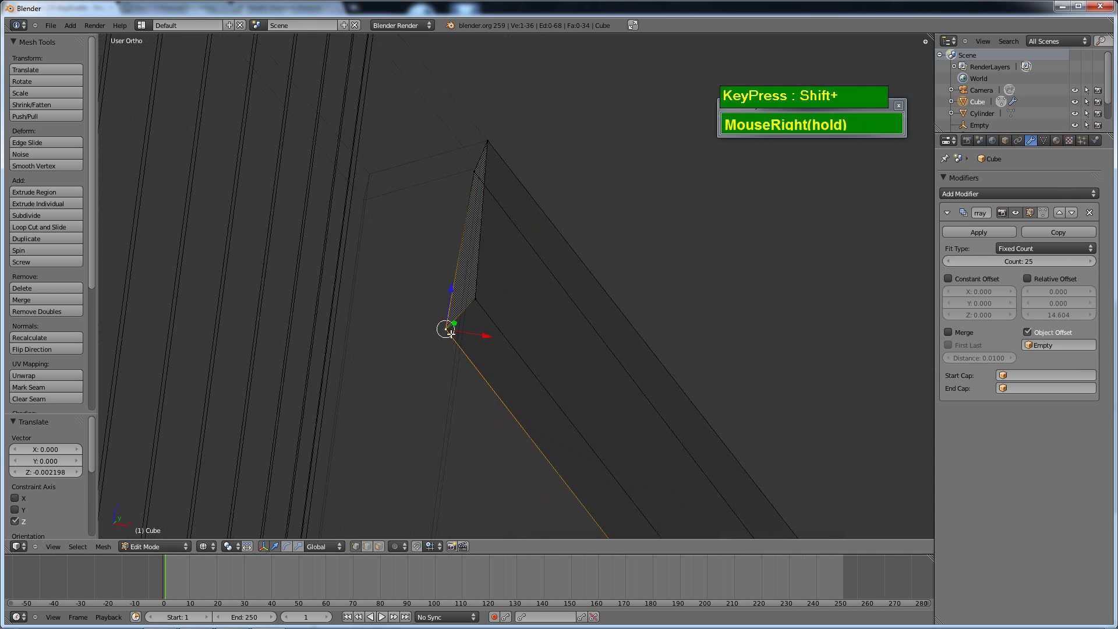
scroll(481, 357, "up", 2)
middle_click_drag(481, 357, 523, 326, "shift")
left_click_drag(438, 321, 471, 348, "shift")
scroll(588, 290, "down", 3)
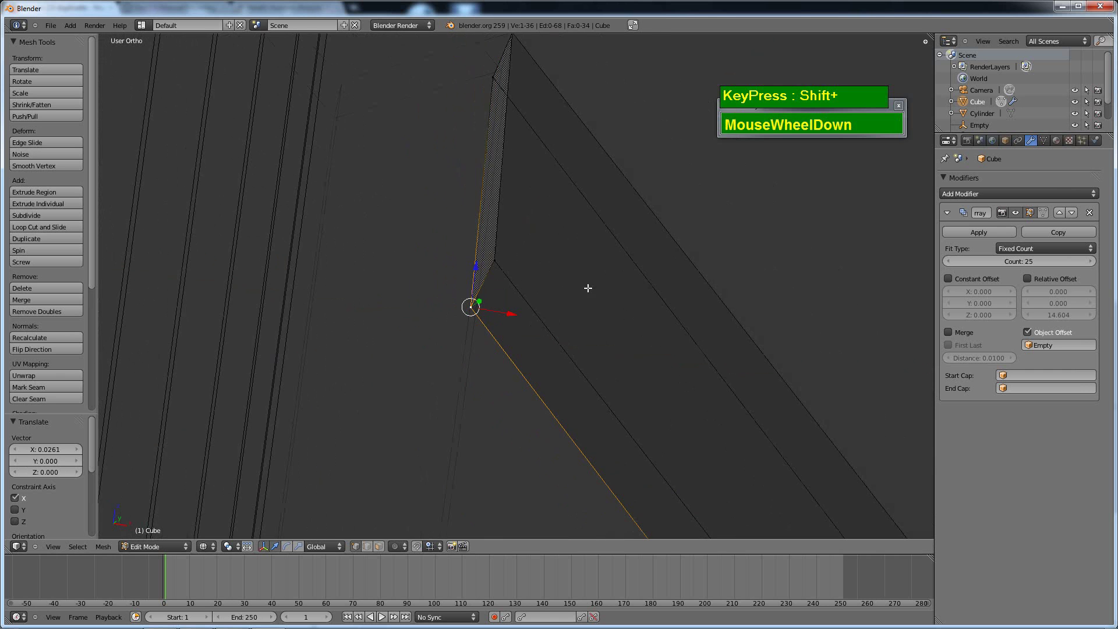
- Select the other lower corner vertex of the end face and shift it about -0.017 along X
middle_click_drag(589, 289, 287, 444)
scroll(517, 351, "up", 2)
right_click(545, 338, "shift")
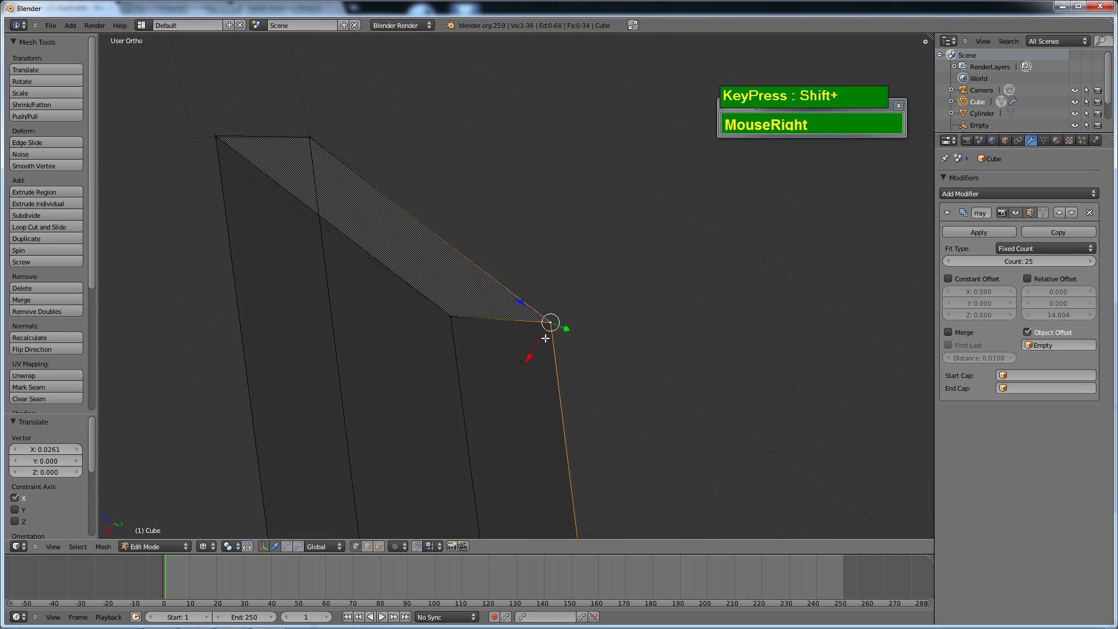
left_click_drag(536, 358, 541, 347, "shift")
- Shift an upper corner vertex of the end face about 0.013 along X, raise it slightly in solid display, and deselect everything
middle_click_drag(262, 412, 639, 264)
scroll(212, 239, "down", 2)
scroll(559, 316, "down", 2)
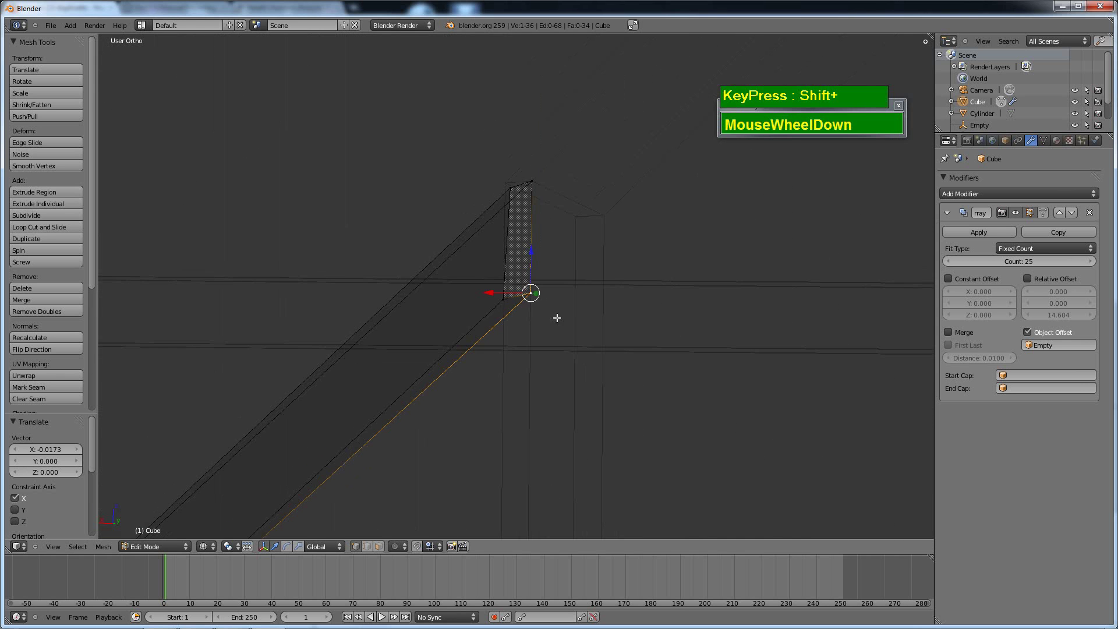
scroll(566, 222, "up", 2)
scroll(565, 222, "up", 2)
scroll(516, 281, "up", 2, "shift")
middle_click_drag(516, 282, 482, 336)
left_click_drag(463, 256, 446, 262, "shift")
key("z")
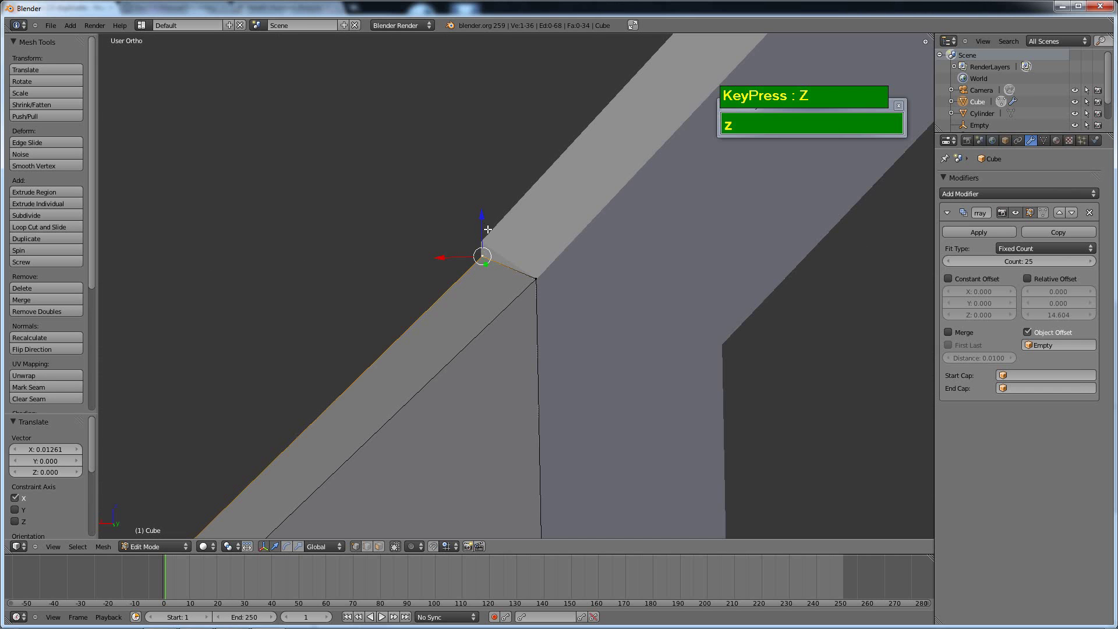
left_click_drag(482, 221, 482, 211)
key("a")
- Leave edit mode and examine how the arrayed handrail sections and posts run along the whole spiral staircase
scroll(509, 342, "down", 4)
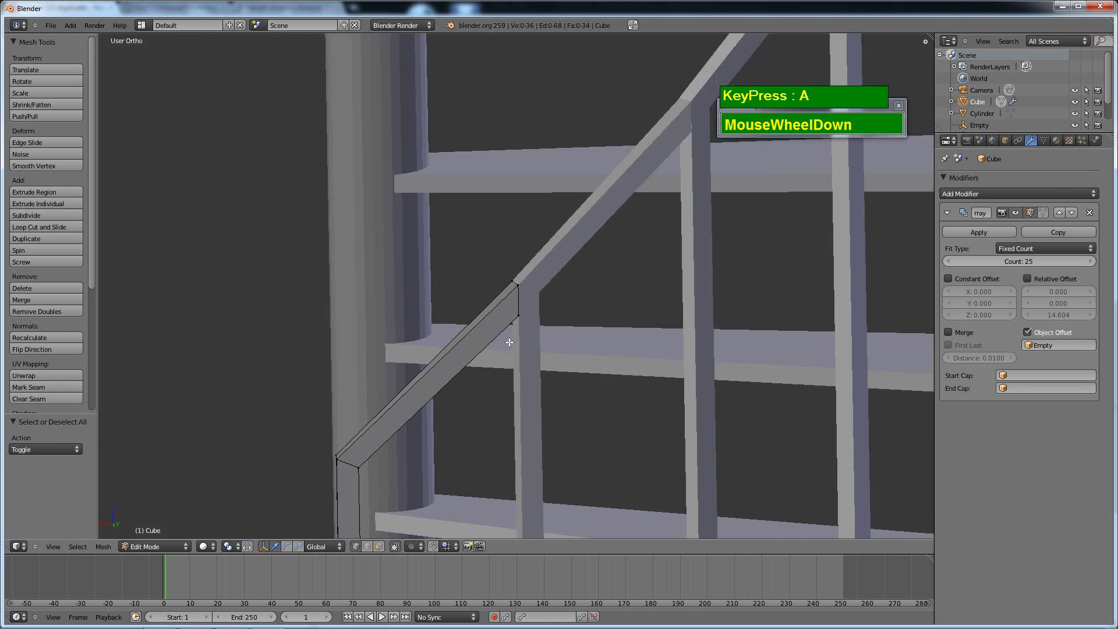
scroll(508, 343, "down", 5)
key("Tab")
middle_click_drag(512, 378, 597, 292)
scroll(542, 374, "down", 3)
scroll(520, 314, "up", 3)
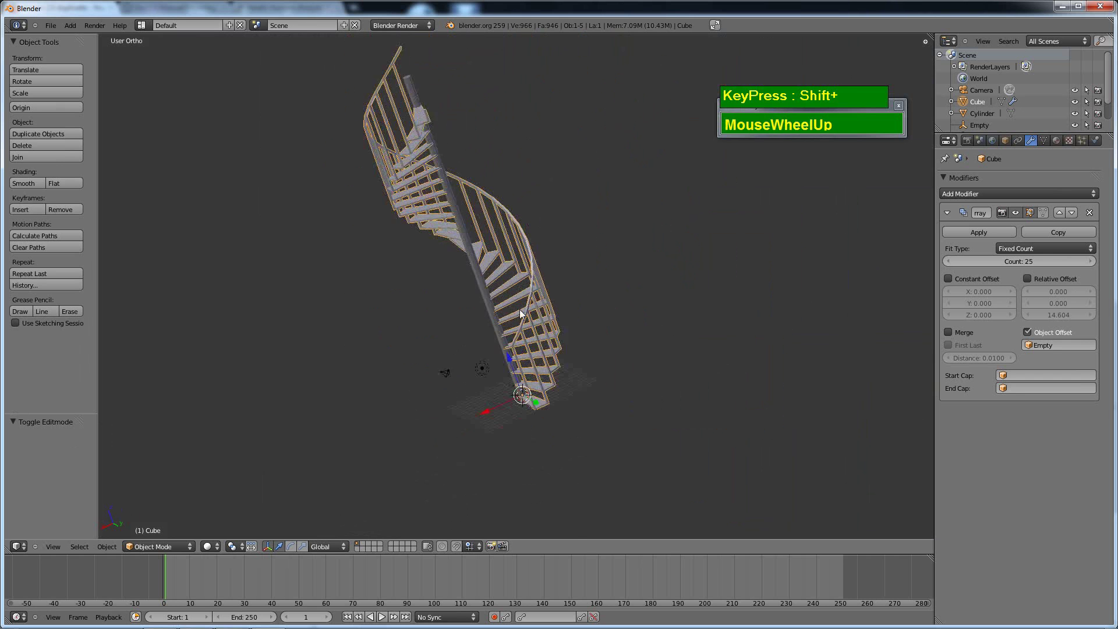
scroll(519, 313, "up", 2)
middle_click_drag(390, 267, 547, 321)
scroll(608, 313, "down", 2)
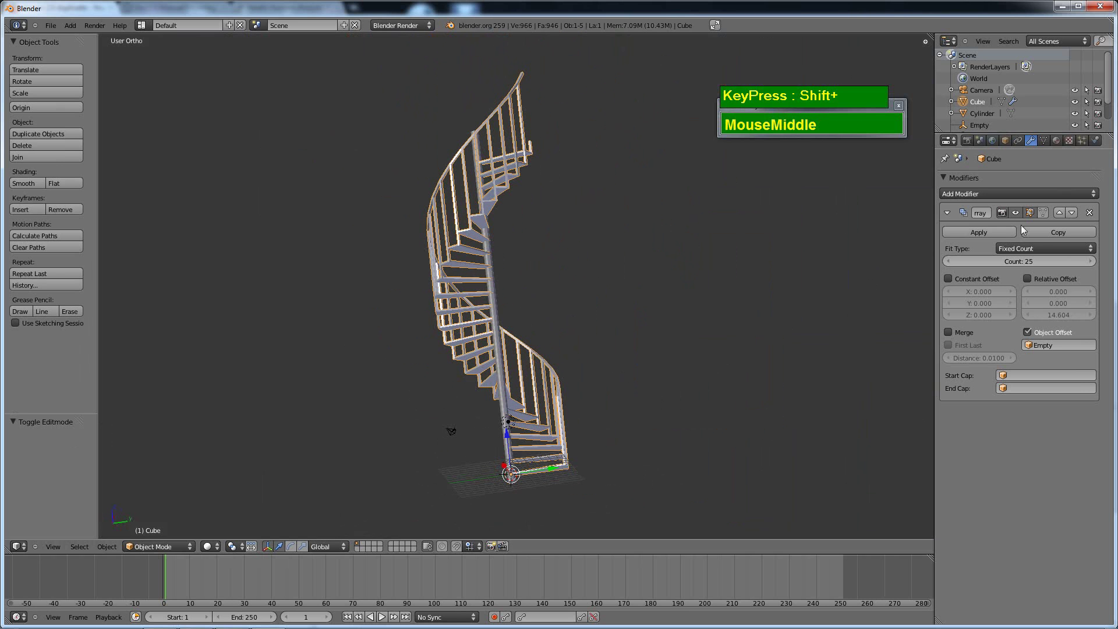
middle_click_drag(669, 314, 517, 383)
scroll(466, 419, "up", 3)
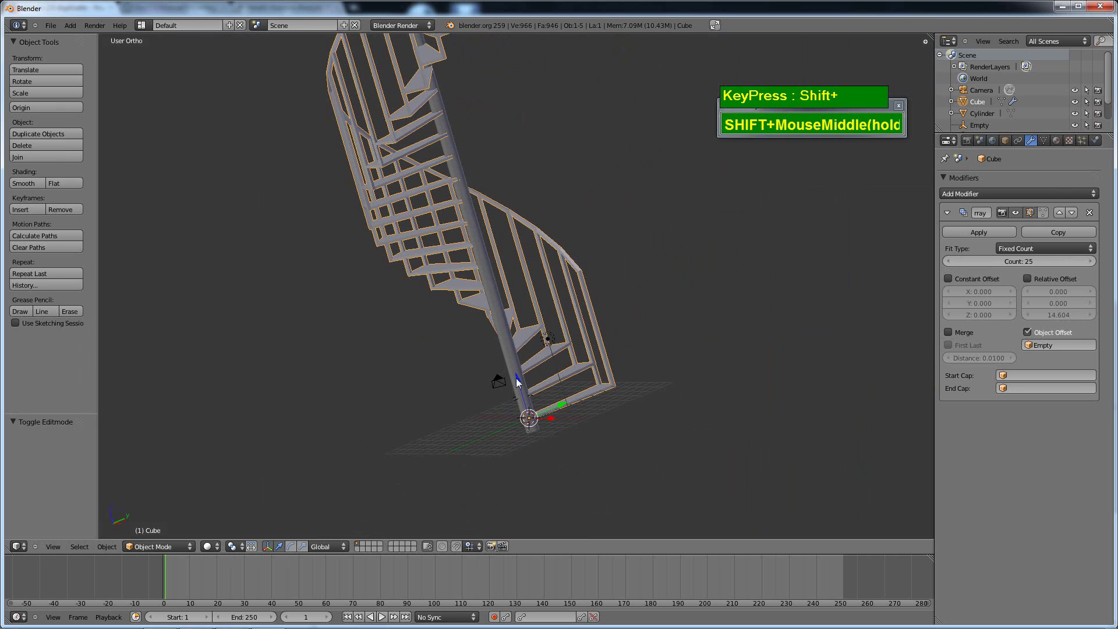
- Examine the whole spiral staircase with its railing and pole from different angles and distances
scroll(550, 349, "down", 2)
middle_click_drag(550, 350, 567, 385)
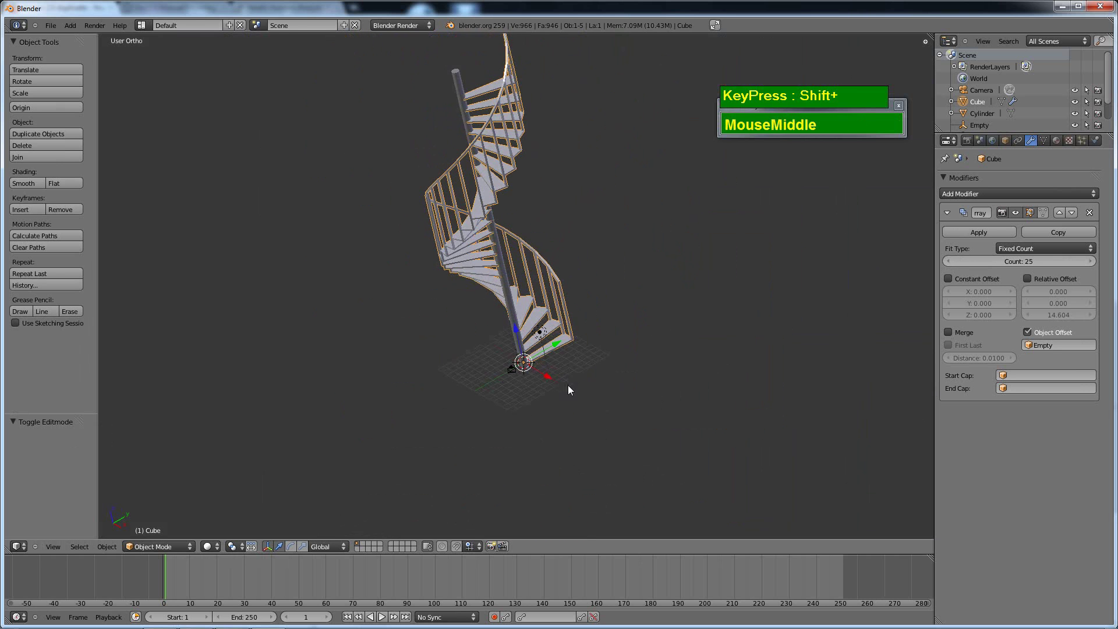
scroll(570, 305, "up", 2)
scroll(570, 305, "down", 2)
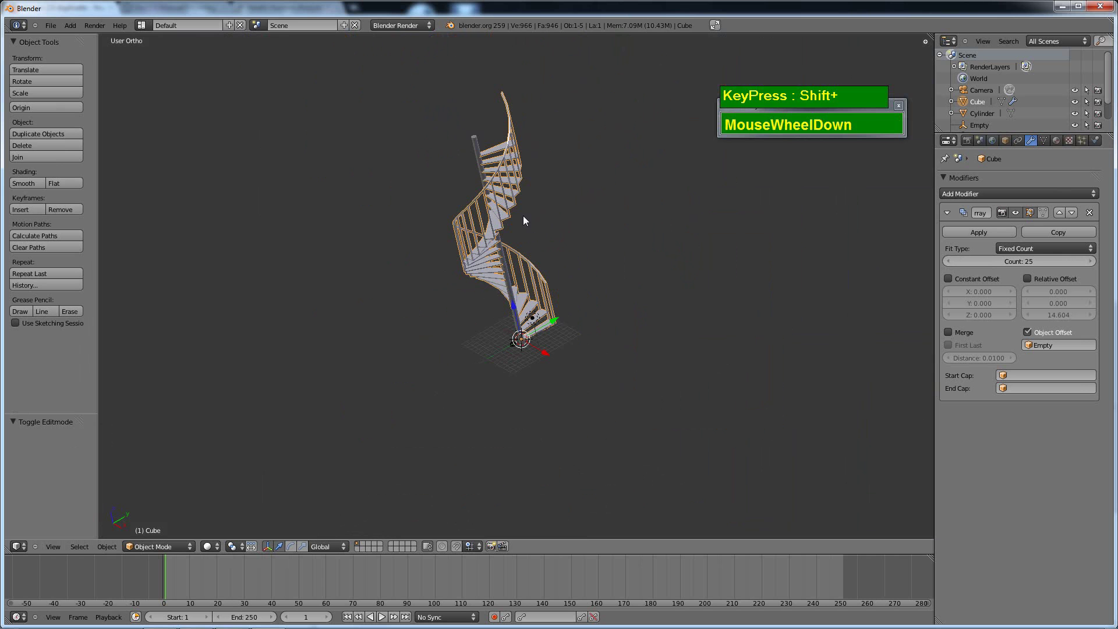
scroll(523, 221, "up", 2)
middle_click_drag(536, 163, 559, 244)
scroll(559, 245, "down", 2)
scroll(579, 270, "up", 2)
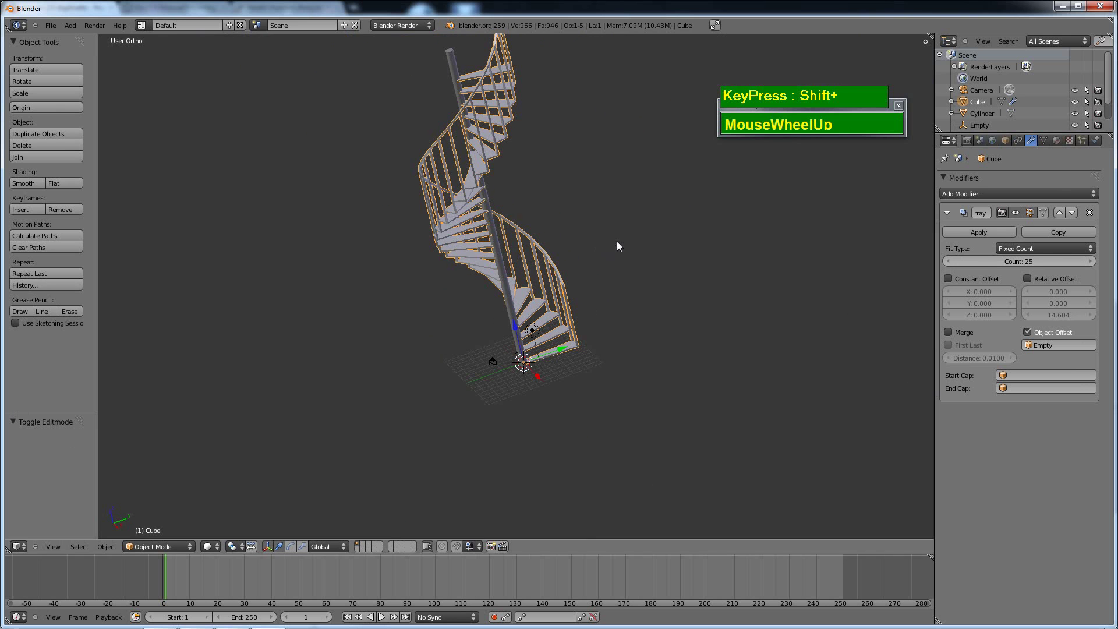
key("s")
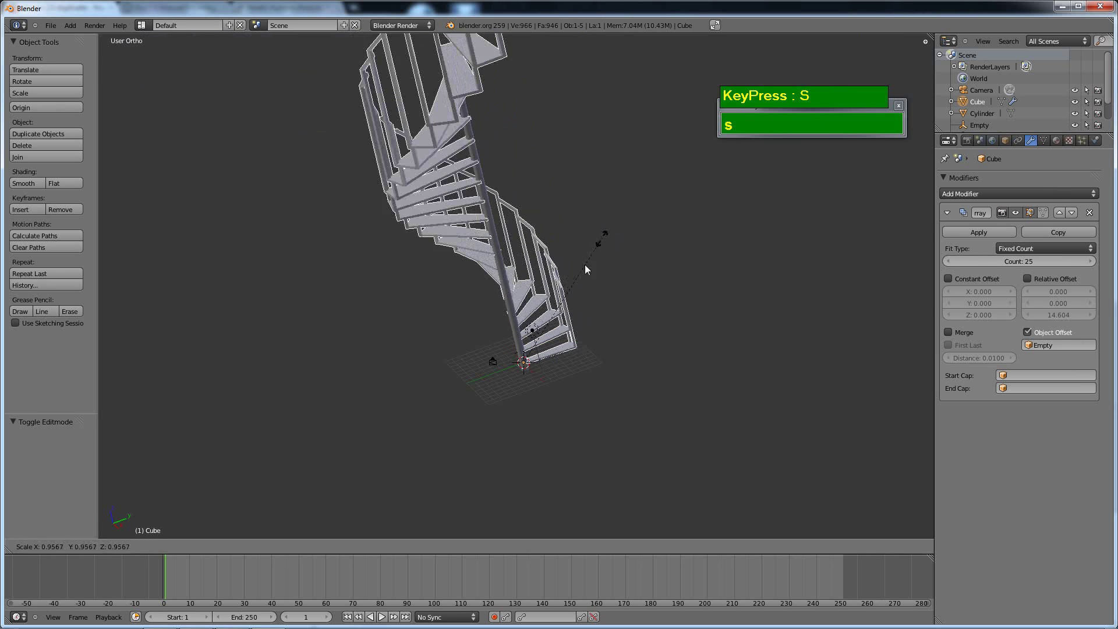
right_click(553, 279)
middle_click_drag(546, 286, 505, 245)
scroll(519, 236, "down", 3)
middle_click_drag(586, 203, 577, 290, "shift")
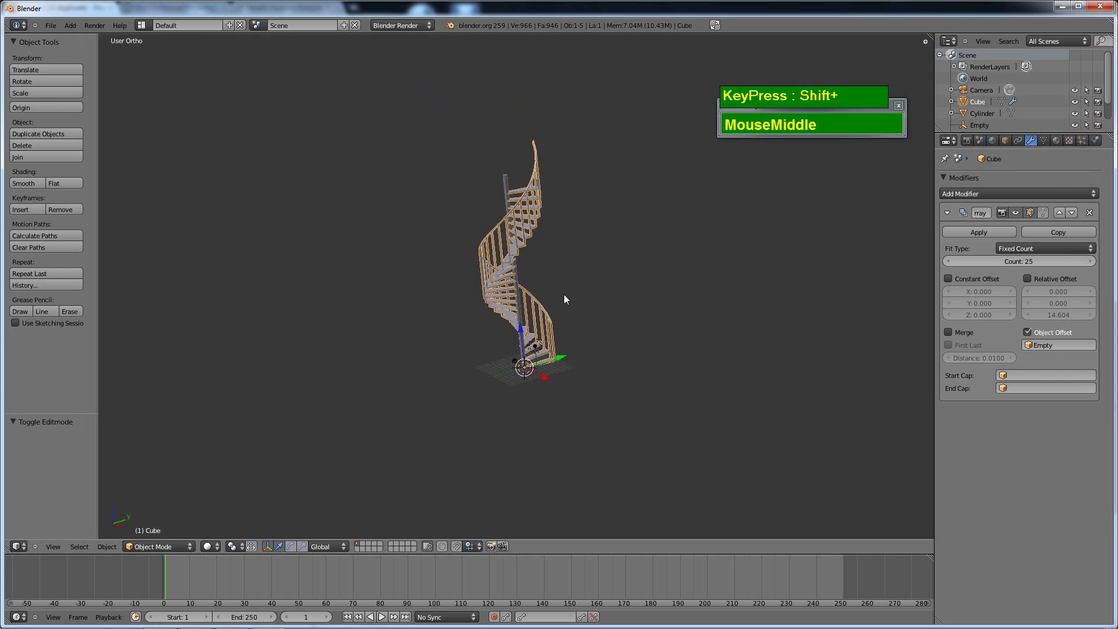
- Enter edit mode on the staircase mesh and select all geometry of the bottom step with its posts and handrail section
mouse_move(563, 294)
middle_mouse_down()
mouse_move(526, 274)
mouse_move(561, 289)
middle_mouse_up()
scroll(562, 301, "up", 3, "shift")
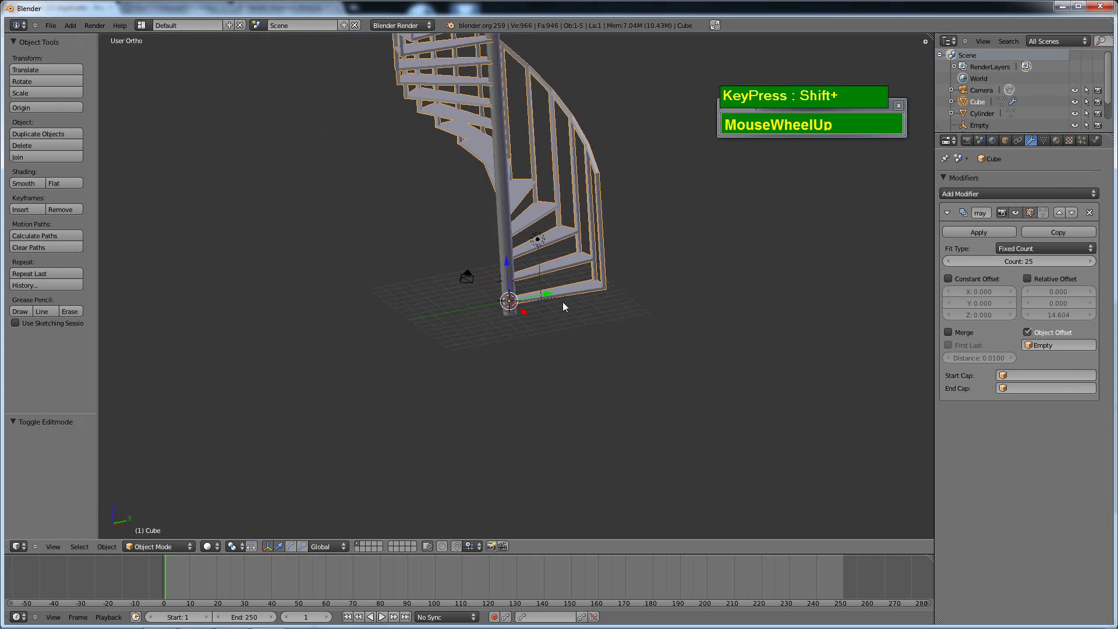
key("Tab")
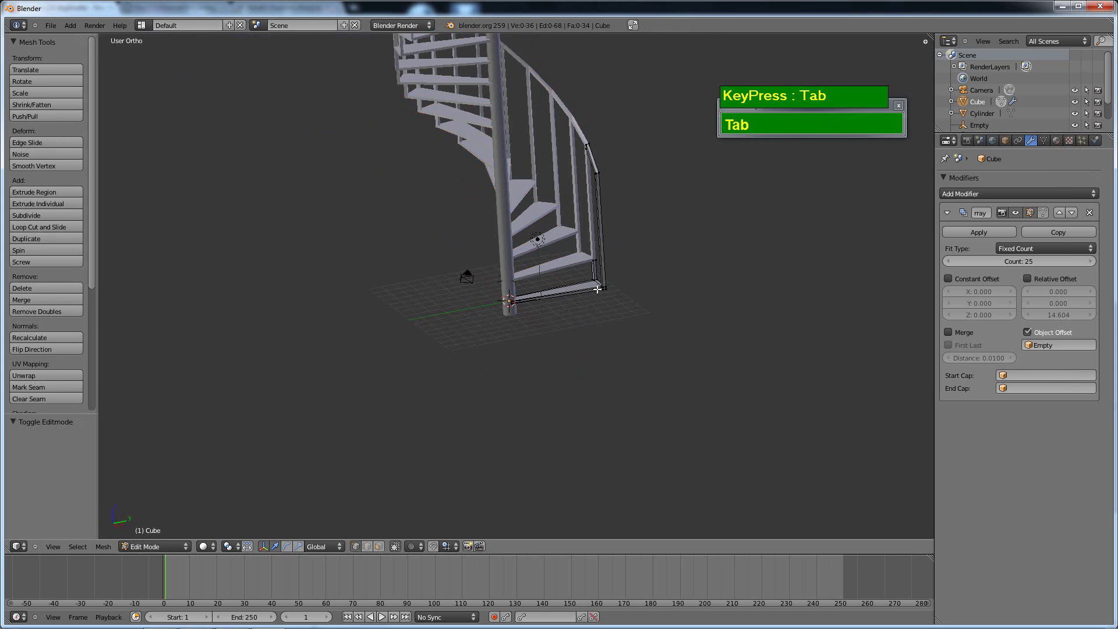
key("a")
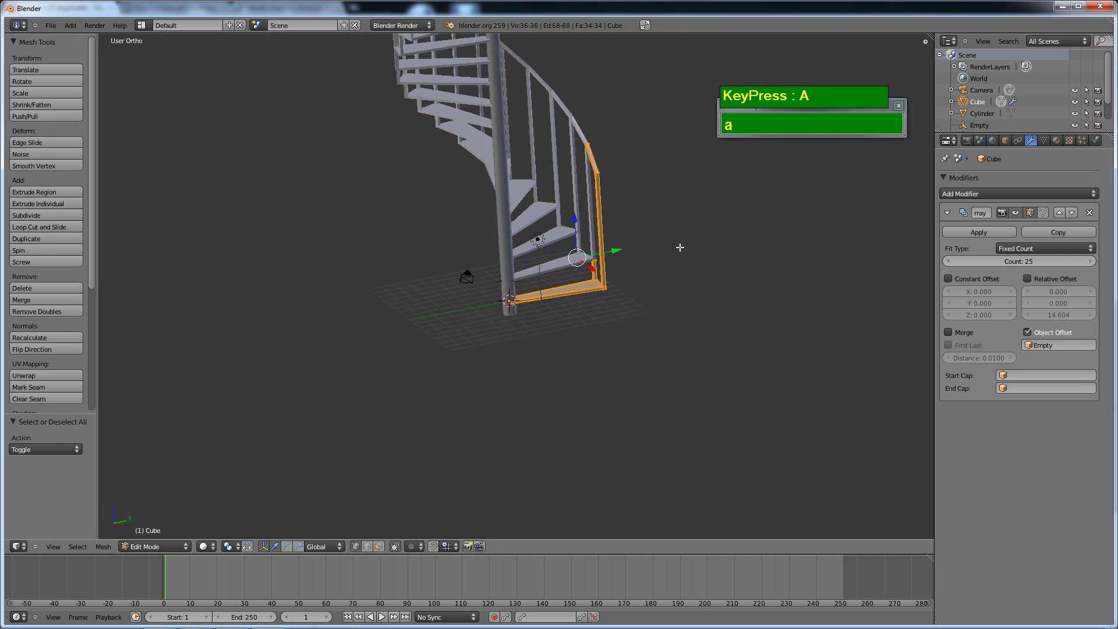
middle_click_drag(571, 239, 596, 289)
scroll(621, 279, "up", 2)
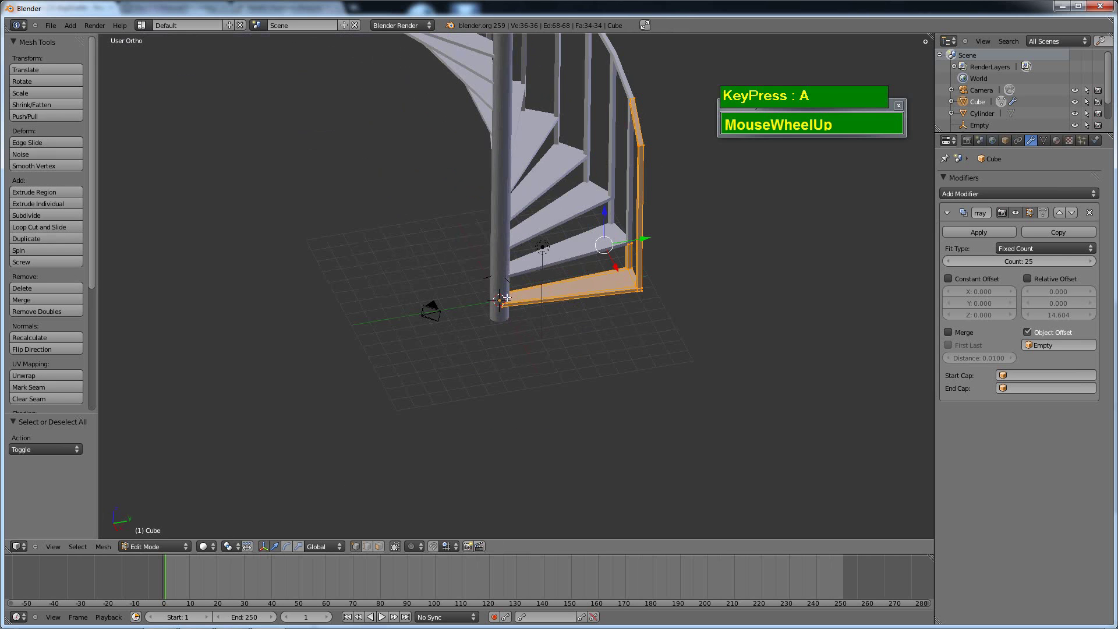
scroll(495, 321, "up", 3)
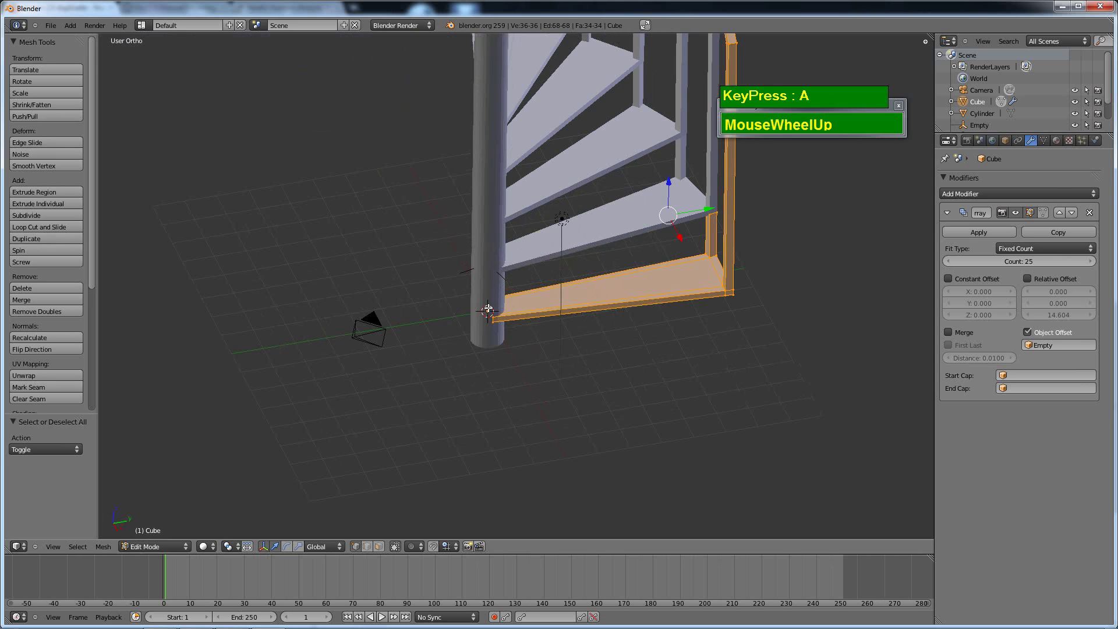
- Snap the 3D cursor to the centre of the selected step and railing geometry
left_click(230, 546)
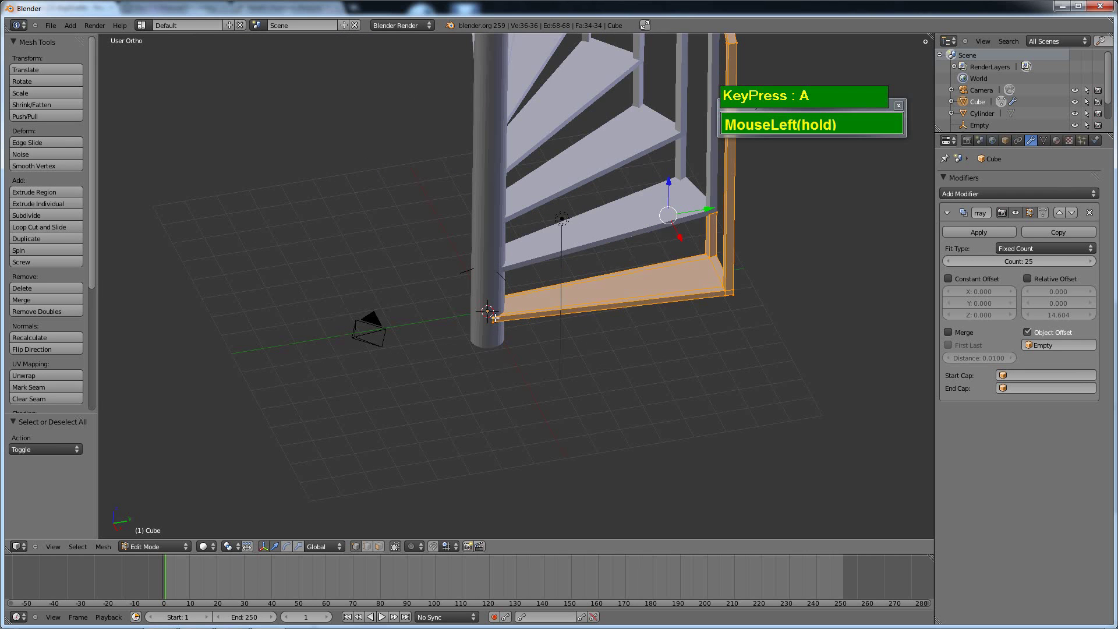
left_click_drag(494, 317, 484, 316)
key("shift+s")
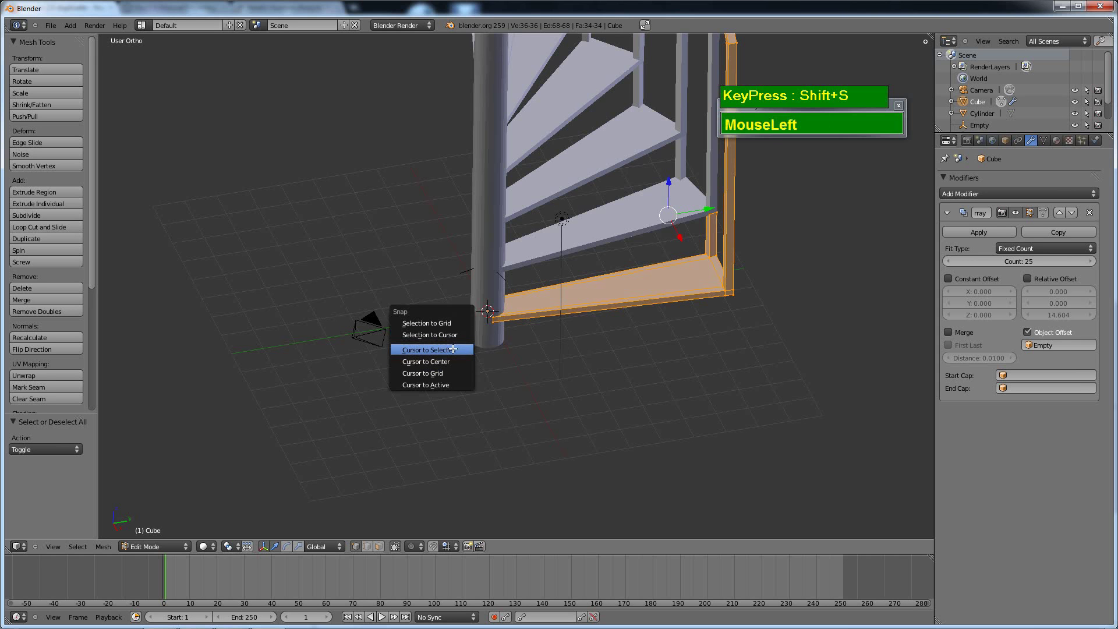
left_click(453, 349)
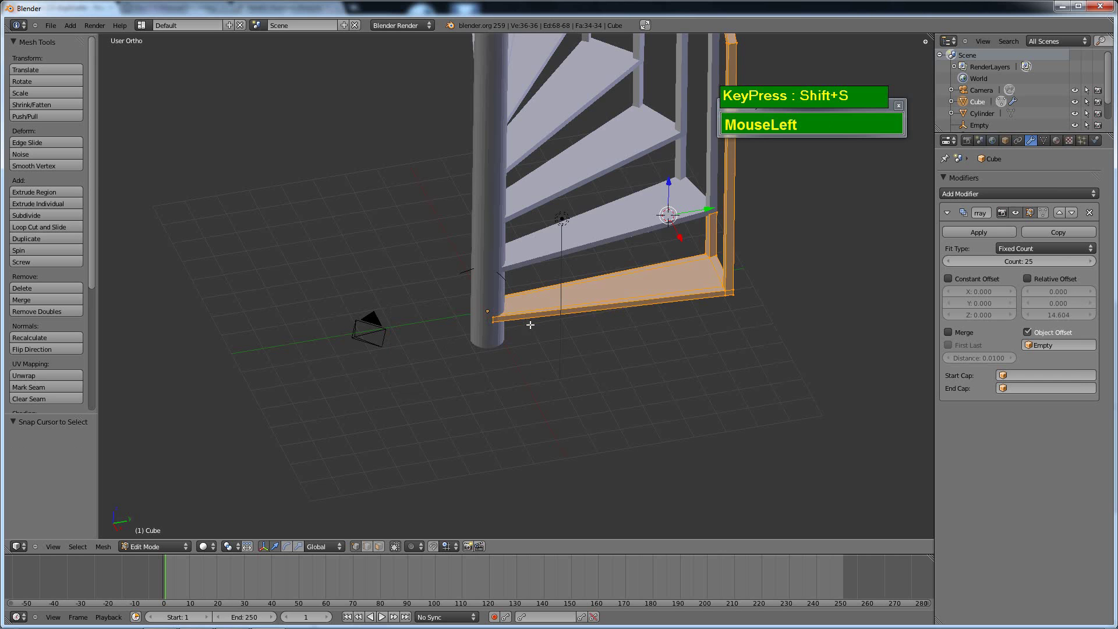
scroll(688, 228, "down", 3)
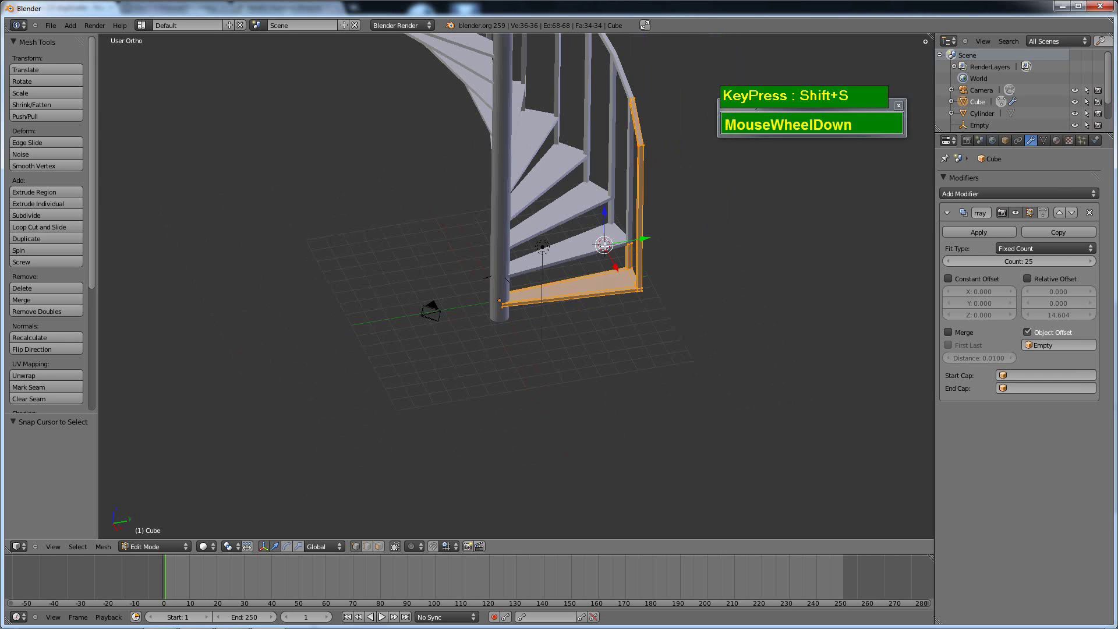
- Leave edit mode and snap the 3D cursor to the origin of the staircase object at the pole's base
key("Tab")
scroll(619, 278, "up", 2)
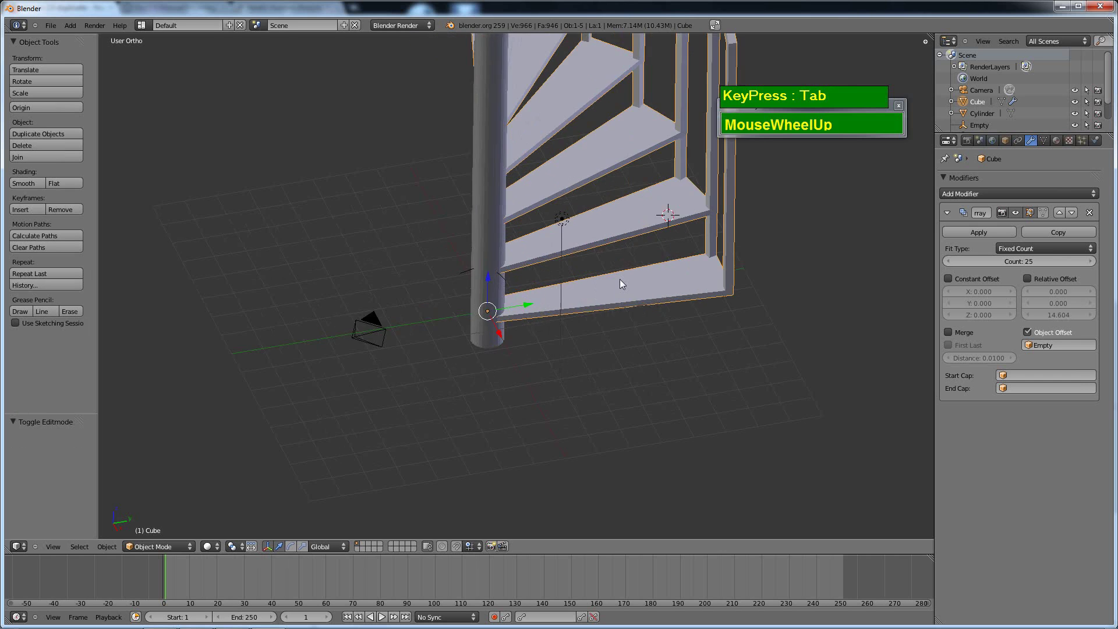
key("shift+s")
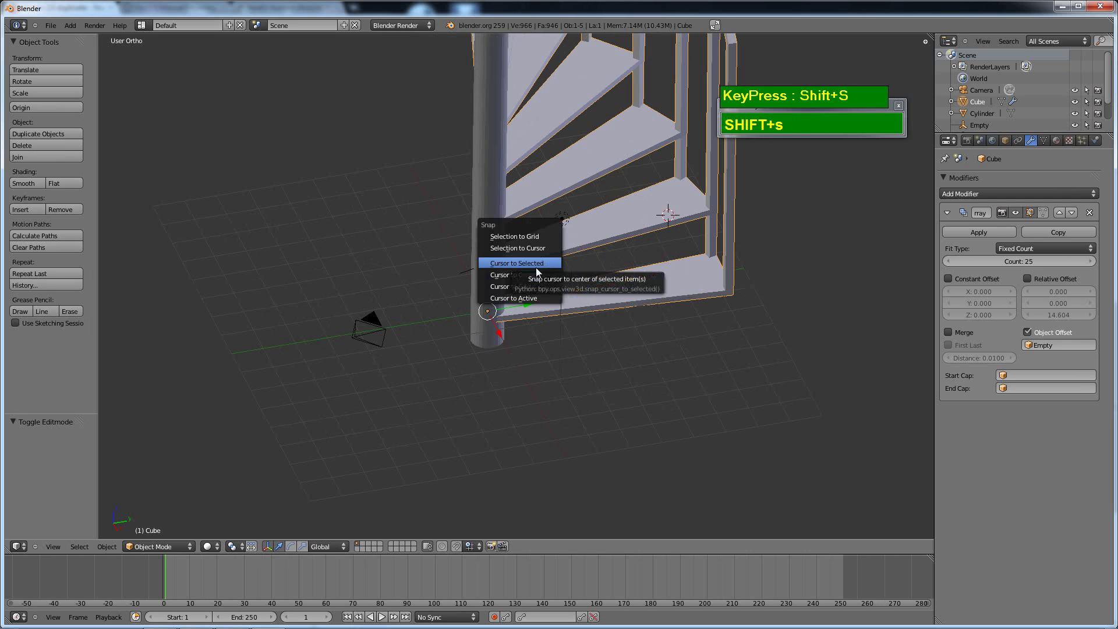
left_click(526, 263)
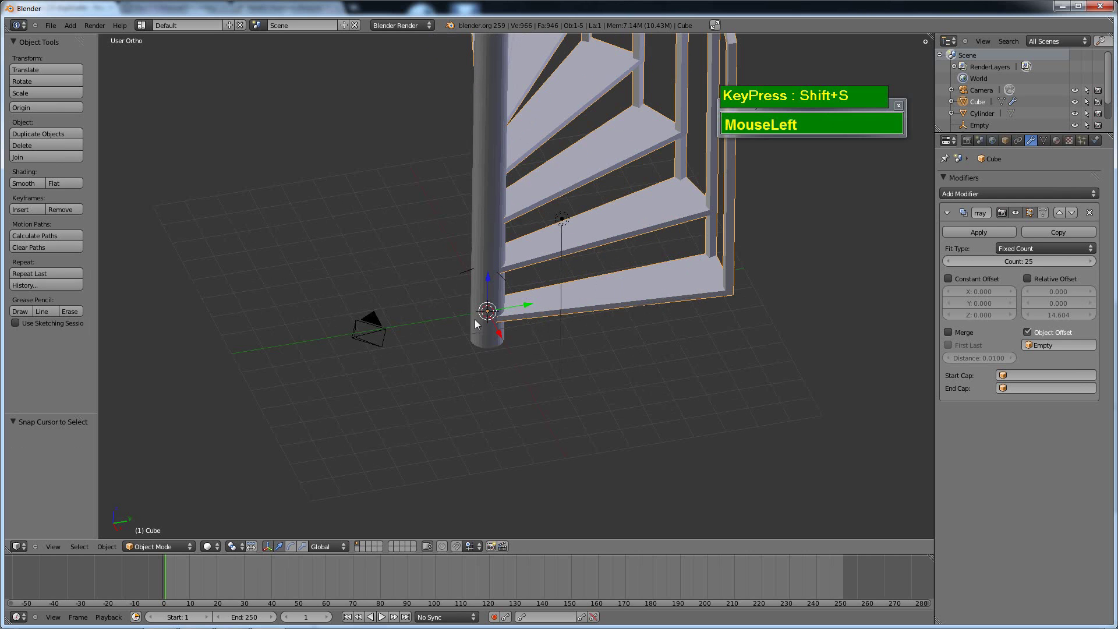
scroll(508, 326, "up", 2)
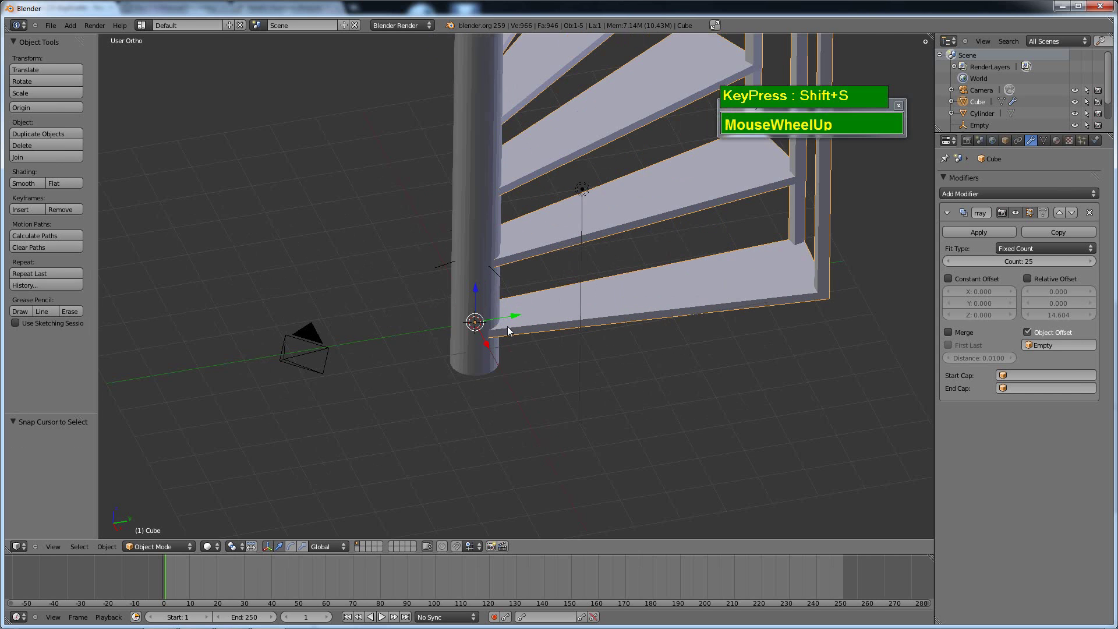
scroll(518, 309, "down", 2)
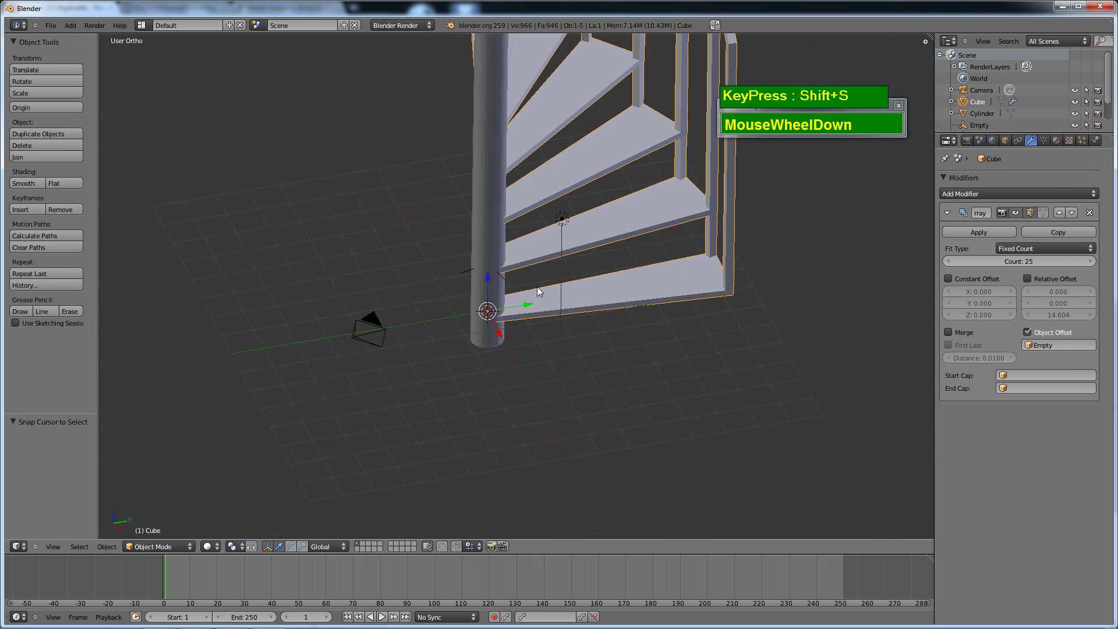
- Return to edit mode on the staircase mesh and set the pivot point to 3D Cursor
scroll(537, 291, "down", 2)
key("Tab")
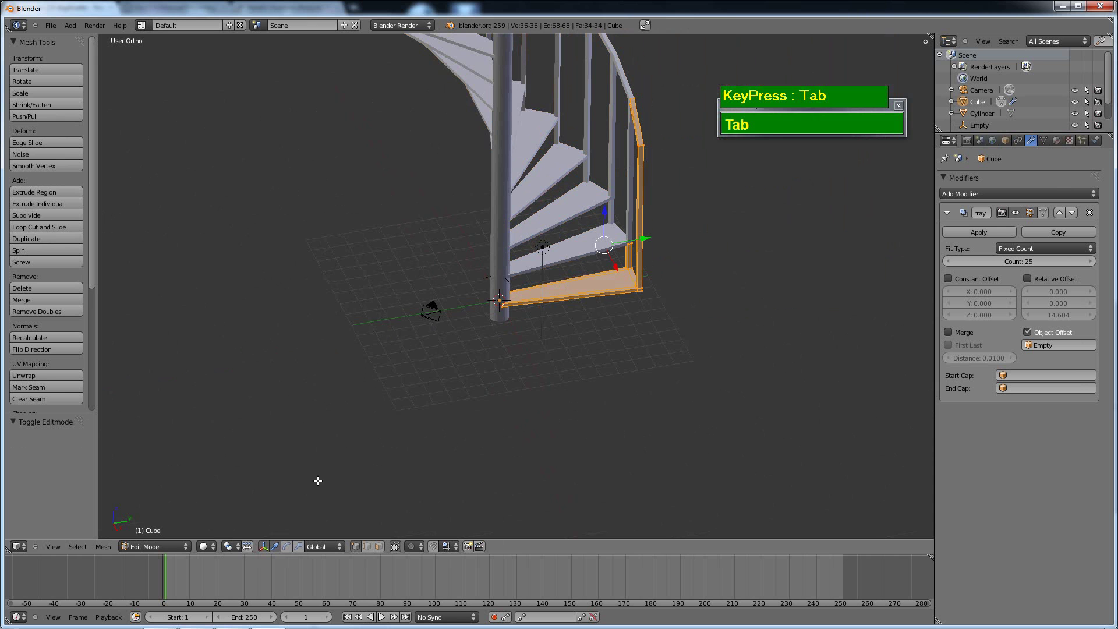
scroll(471, 325, "up", 2)
left_click(228, 546)
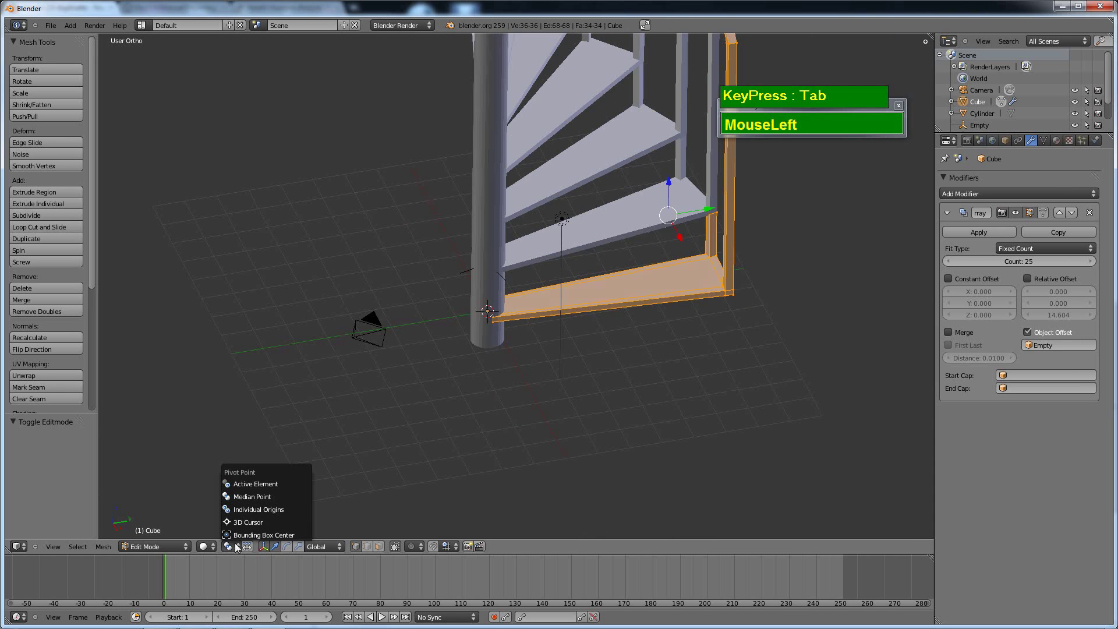
left_click(238, 522)
middle_click_drag(238, 519, 499, 386)
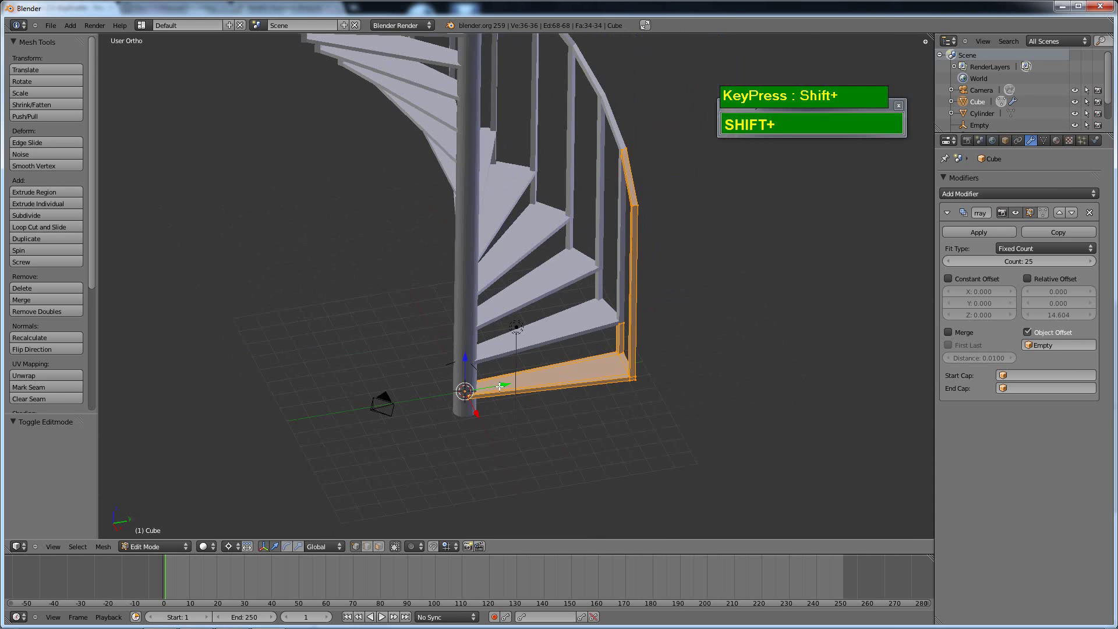
- Scale the selected step and railing geometry uniformly to about 0.441 around the 3D cursor
key("s")
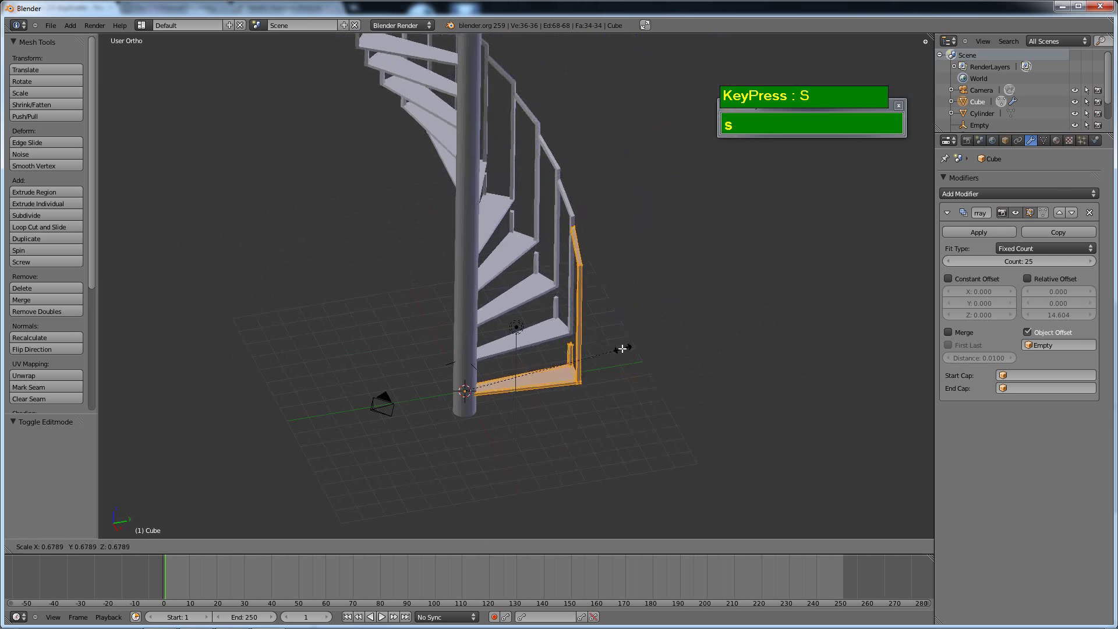
left_click(566, 359)
middle_click_drag(566, 360, 419, 341)
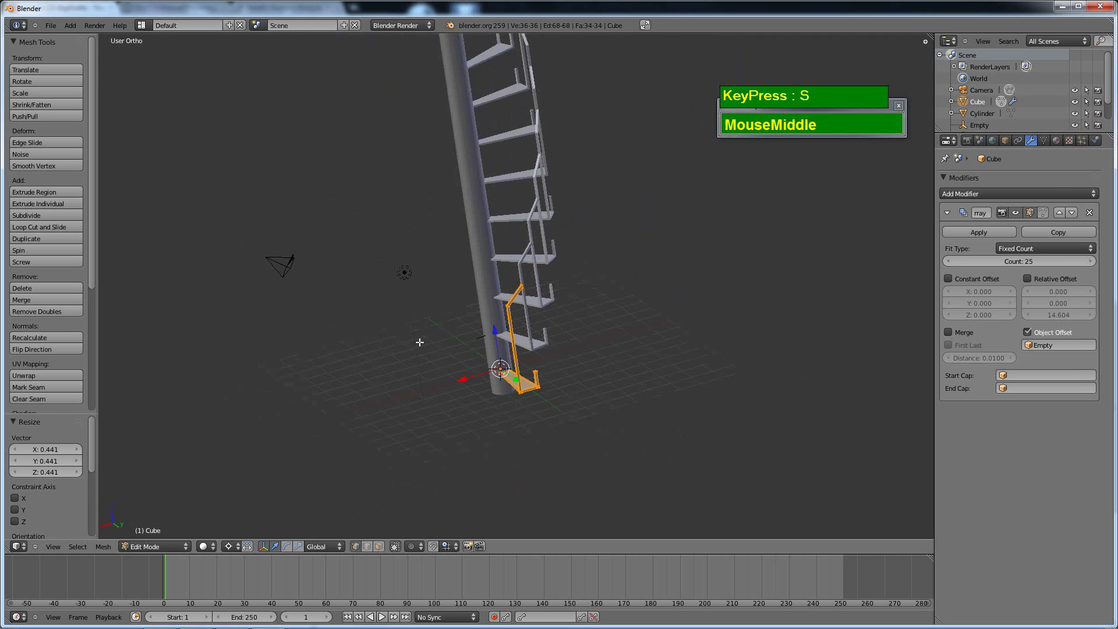
scroll(560, 342, "up", 4)
middle_click_drag(560, 342, 693, 309)
scroll(600, 343, "up", 2, "shift")
scroll(606, 294, "down", 2, "shift")
middle_click_drag(582, 312, 543, 376)
- Leave edit mode, select the array's offset Empty, lower it about 0.995 along Z and fine-tune it up about 0.009
right_click(405, 377, "shift")
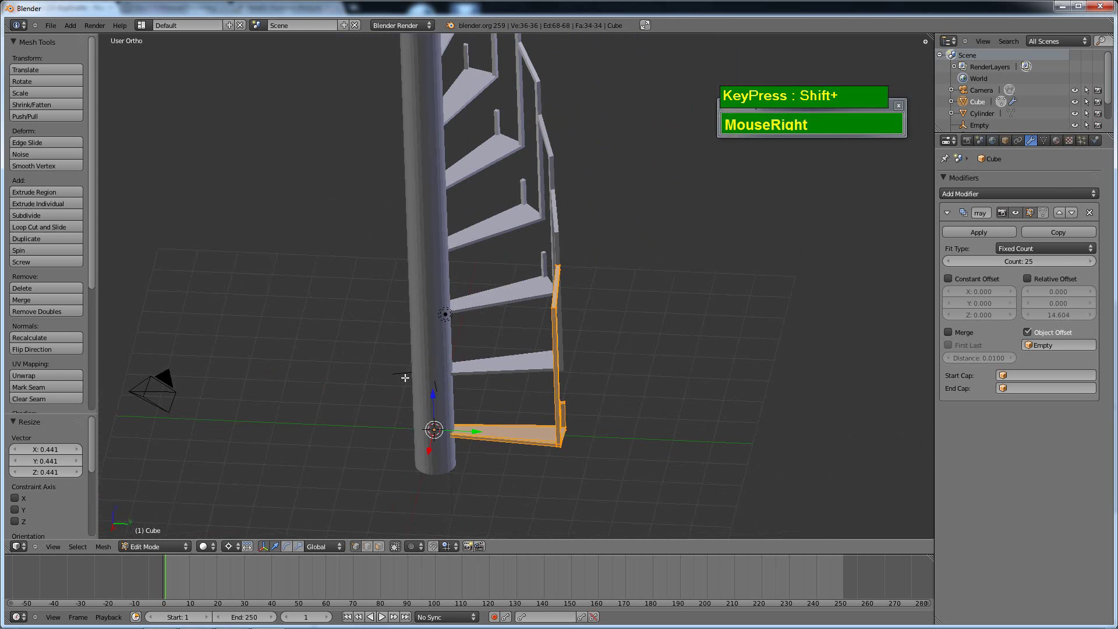
key("Tab")
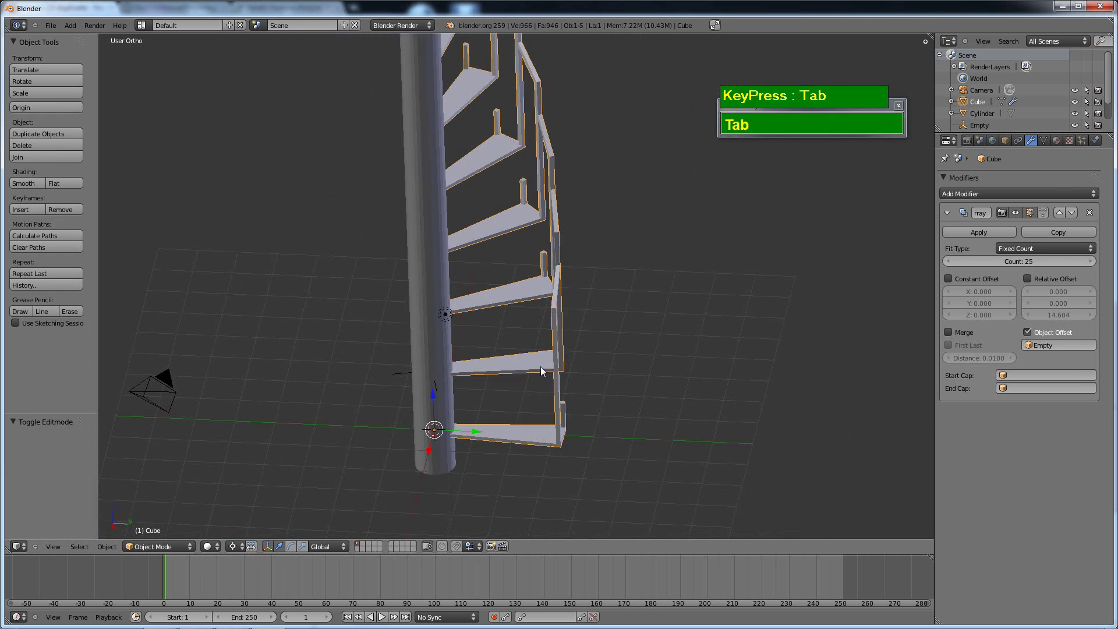
right_click(393, 371)
left_click_drag(434, 400, 432, 431)
middle_click_drag(432, 431, 449, 415)
scroll(490, 314, "up", 3, "shift")
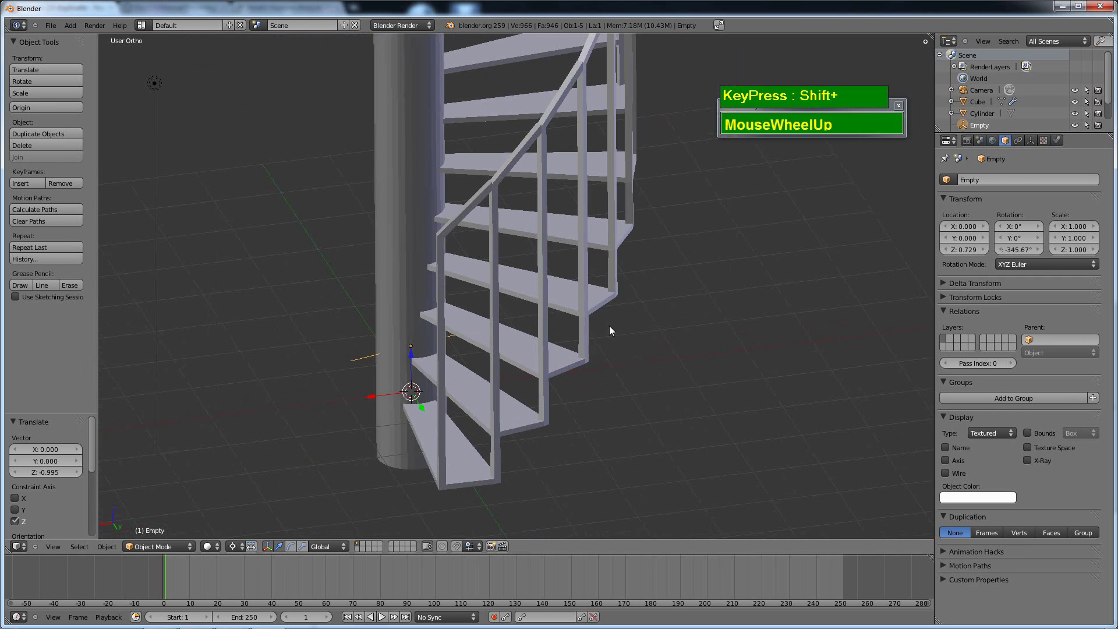
left_click_drag(412, 354, 412, 351)
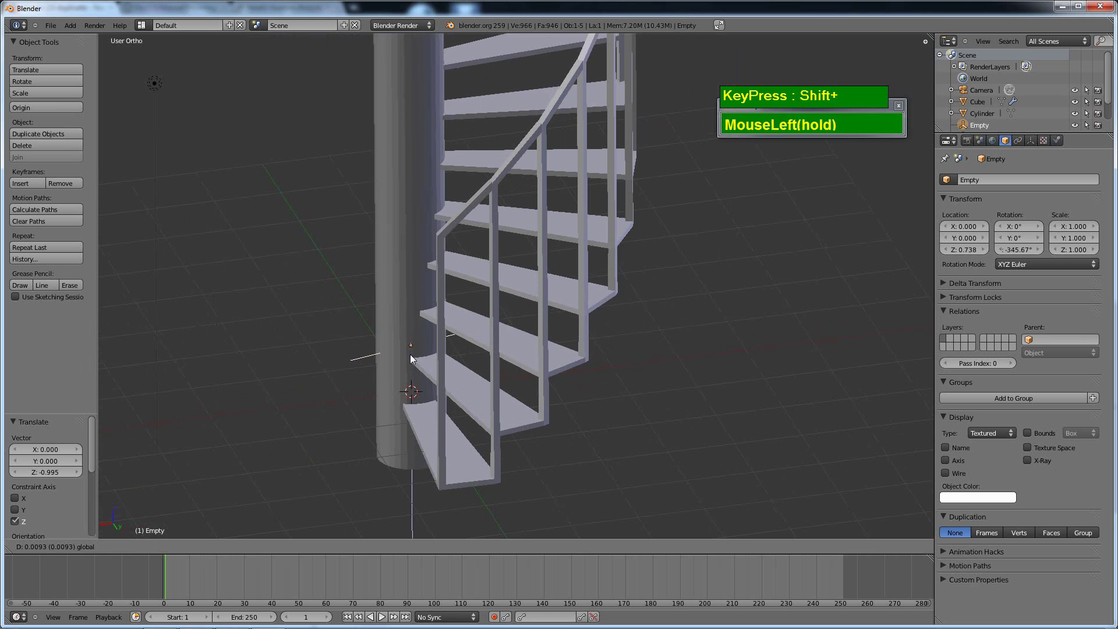
- Select all of the central pole's geometry in edit mode and scale it to about 0.404 in X and Y, excluding Z
scroll(412, 351, "down", 3)
middle_click_drag(412, 351, 539, 449)
scroll(561, 277, "down", 3)
scroll(550, 337, "up", 5)
right_click(491, 383)
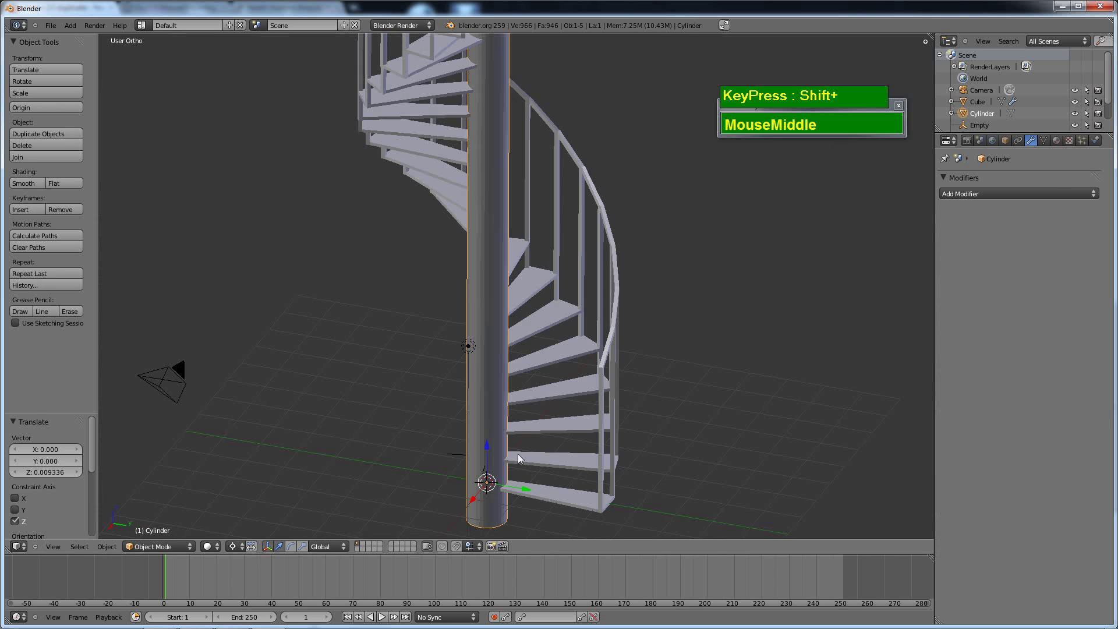
key("Tab")
key("a")
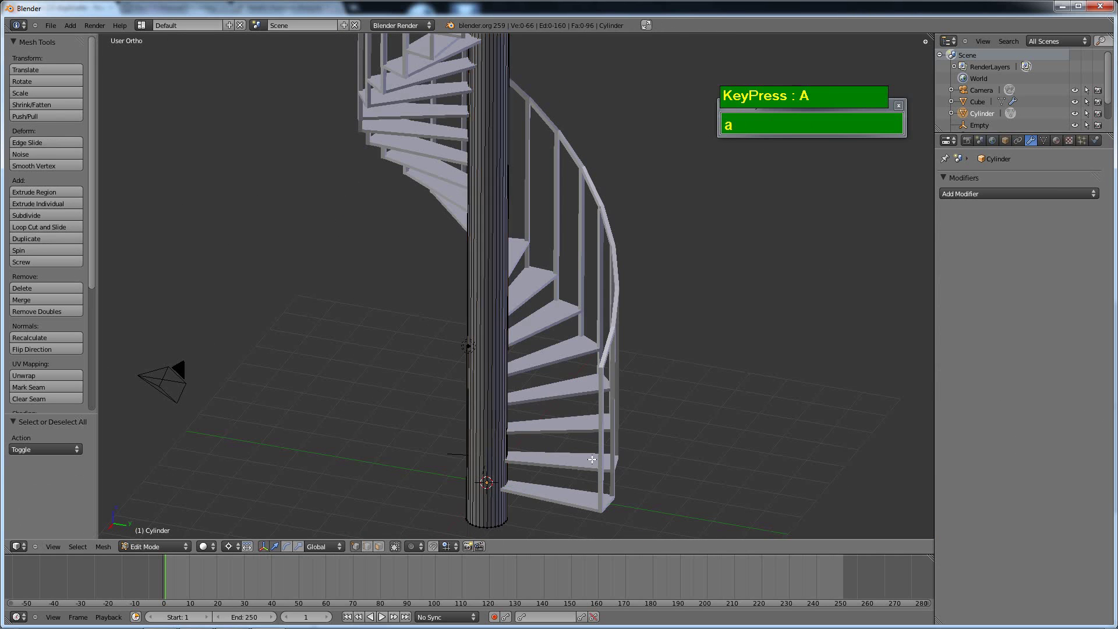
key("a")
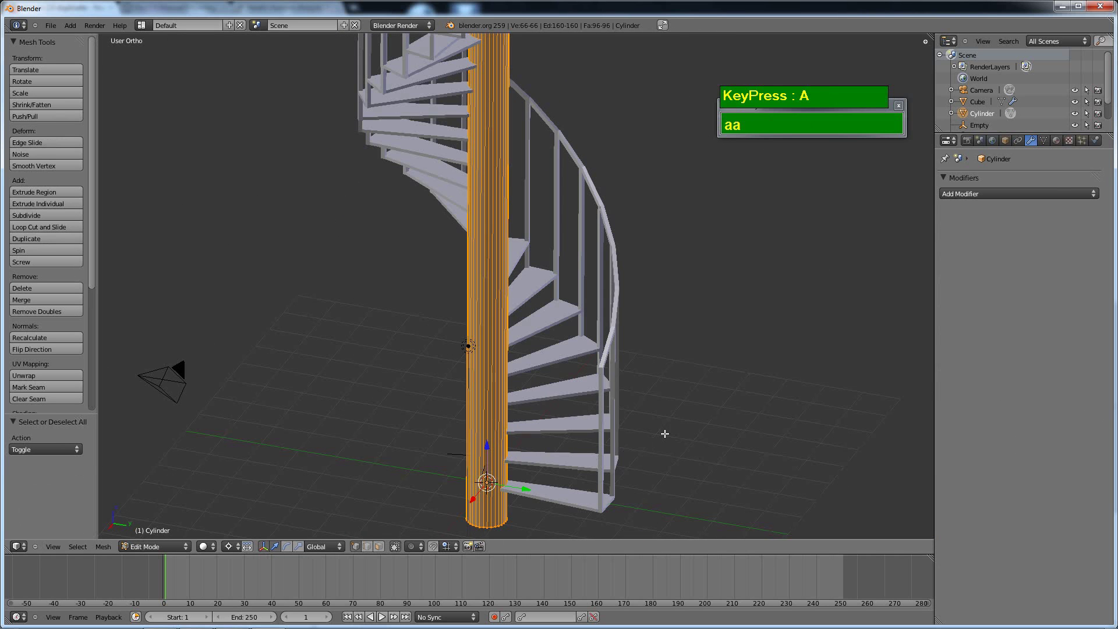
key("s")
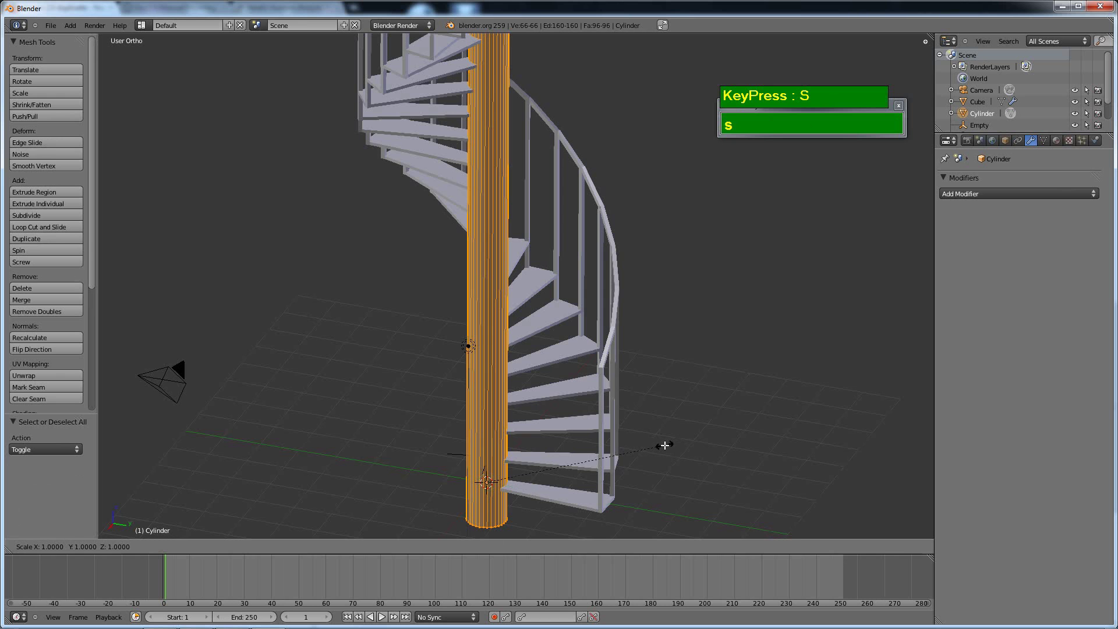
key("shift+z")
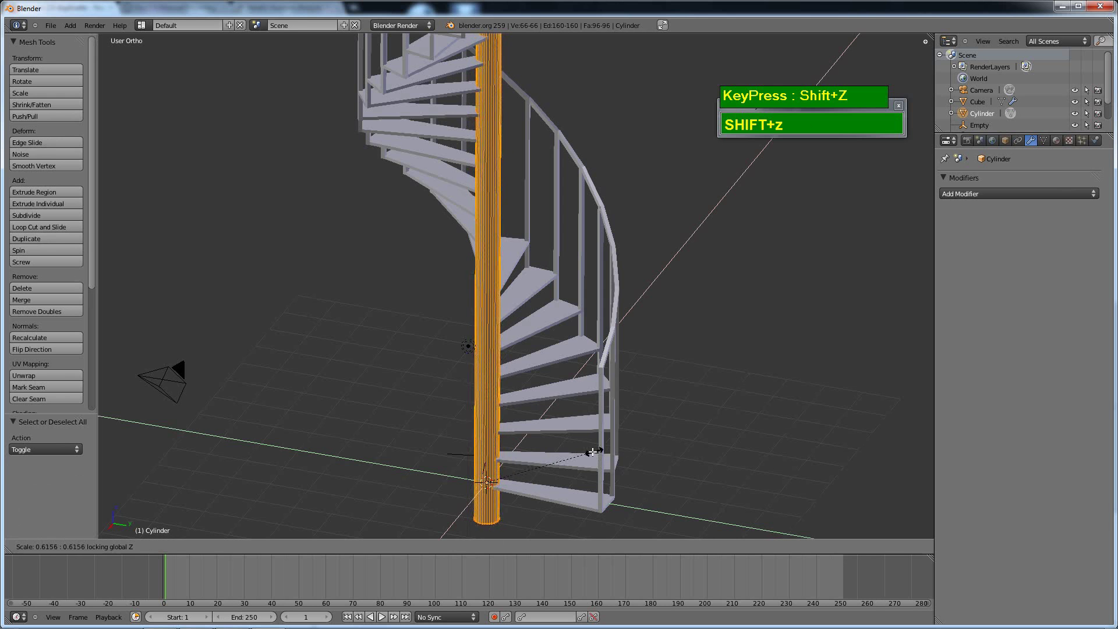
left_click(556, 458)
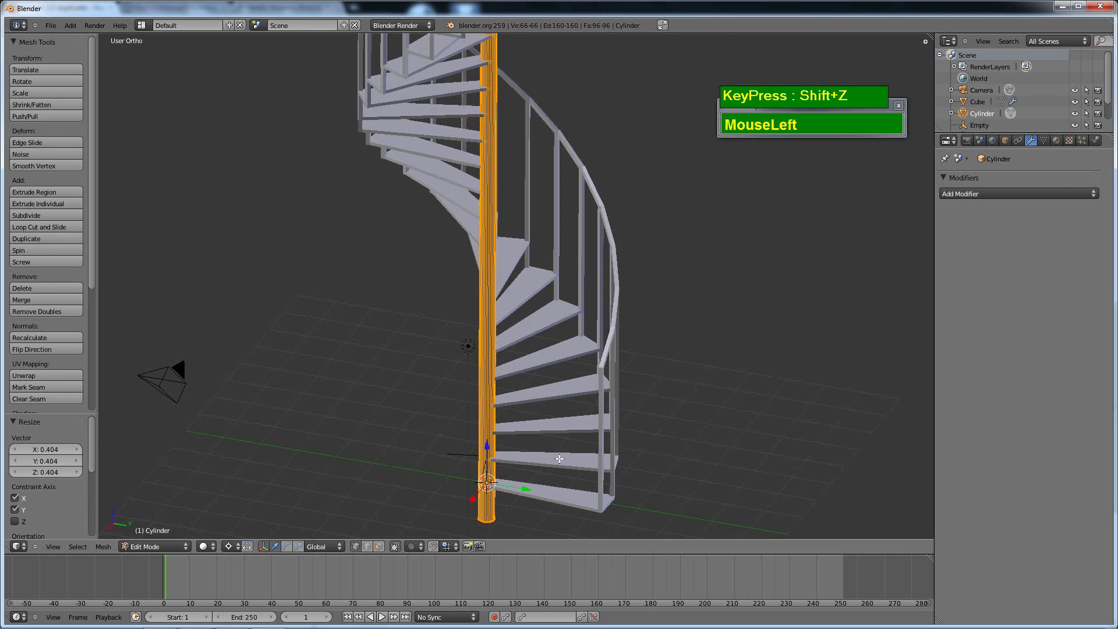
- Leave edit mode and examine the pole's full height relative to the staircase
key("Tab")
scroll(560, 456, "down", 2)
middle_click_drag(560, 456, 487, 526)
scroll(488, 525, "down", 4)
middle_click_drag(483, 280, 501, 425, "shift")
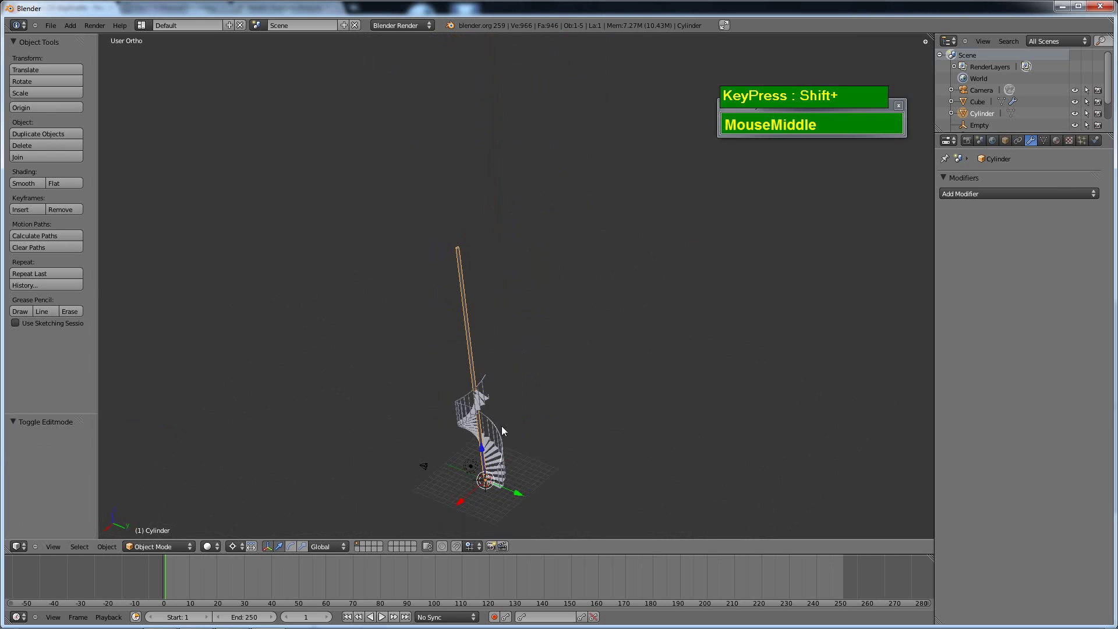
- Enter edit mode on the central pole and select a single vertex near its upper end
key("Tab")
scroll(439, 242, "up", 2)
right_click(438, 233)
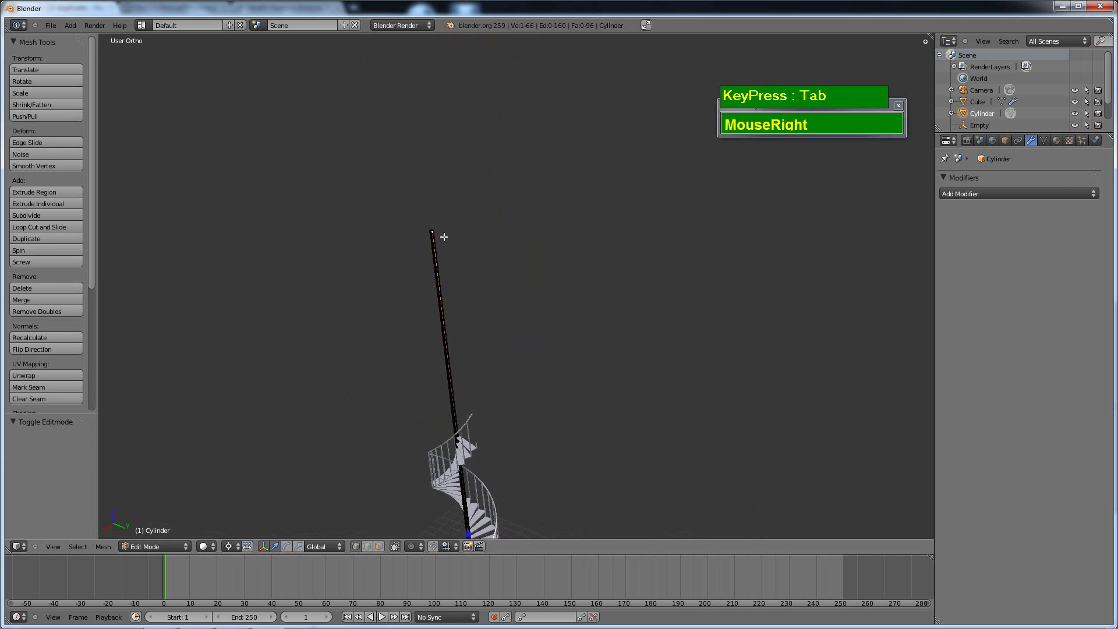
scroll(444, 237, "up", 2)
scroll(444, 237, "down", 2)
key("b")
left_click_drag(396, 212, 480, 252)
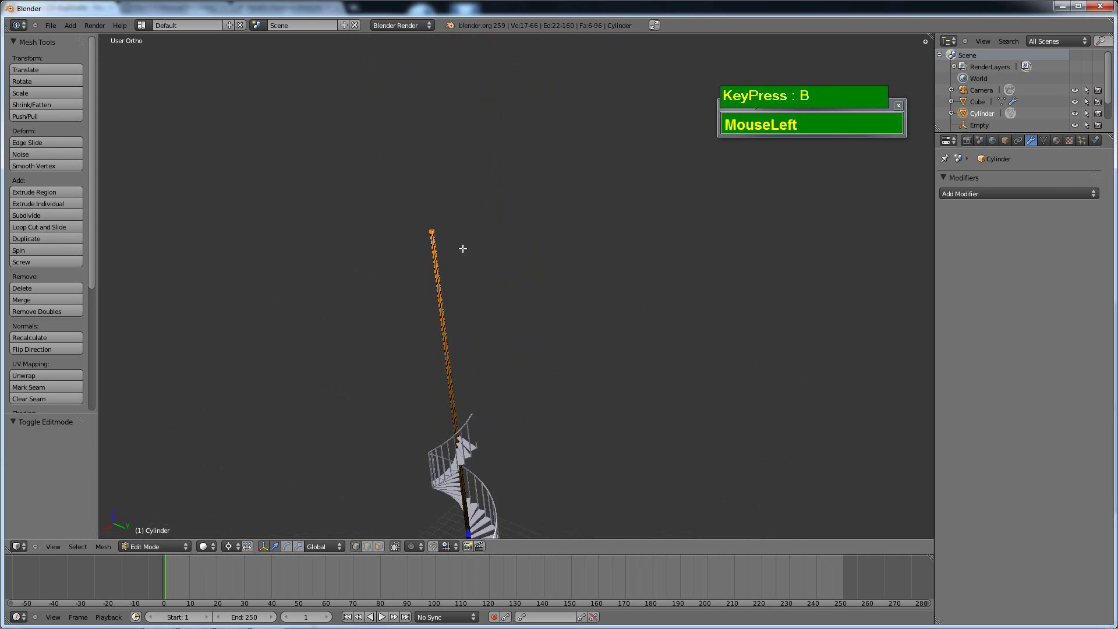
key("z")
key("z")
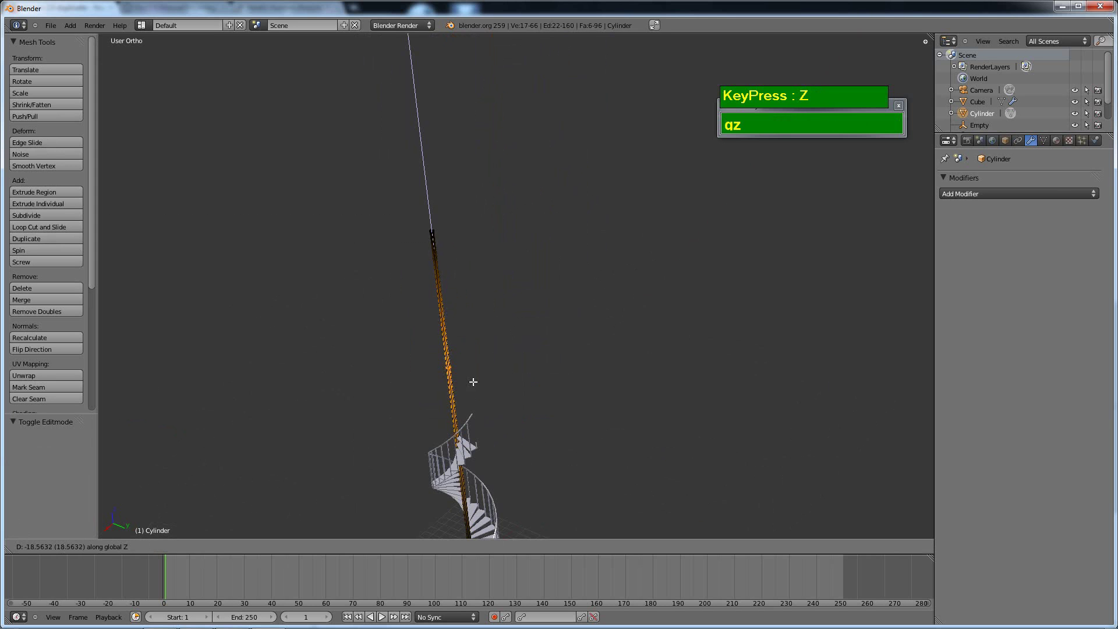
right_click(471, 323)
- Clear the selection, switch to vertex select mode, pick the pole's top centre vertex and grow the selection to the whole top cap
key("a")
scroll(457, 267, "up", 2)
scroll(390, 277, "up", 6, "shift")
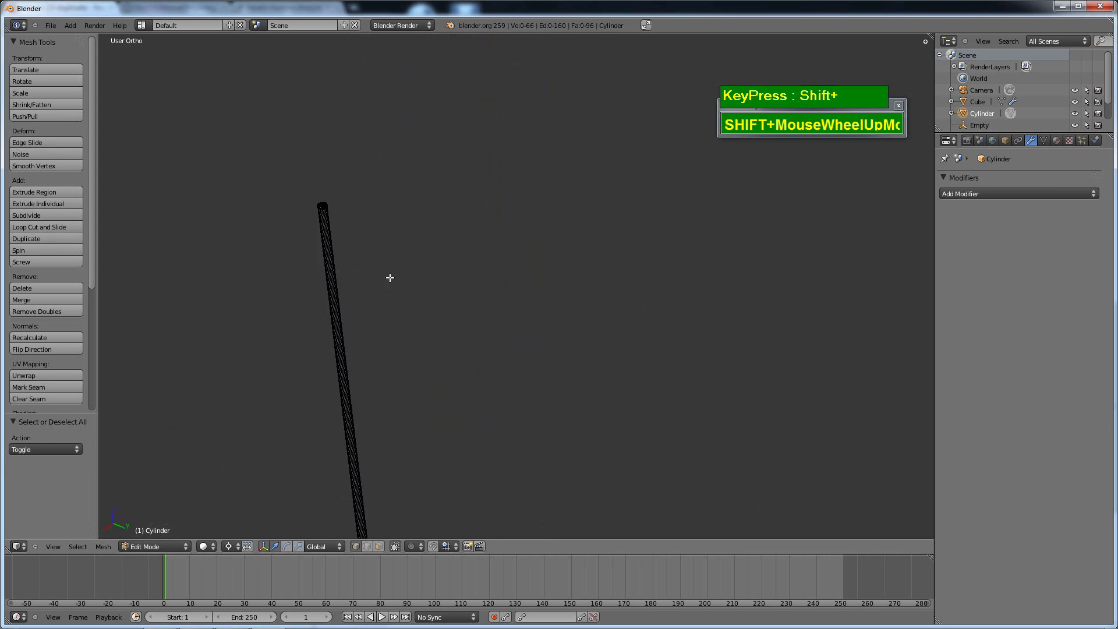
key("ctrl+Tab")
left_click(407, 340)
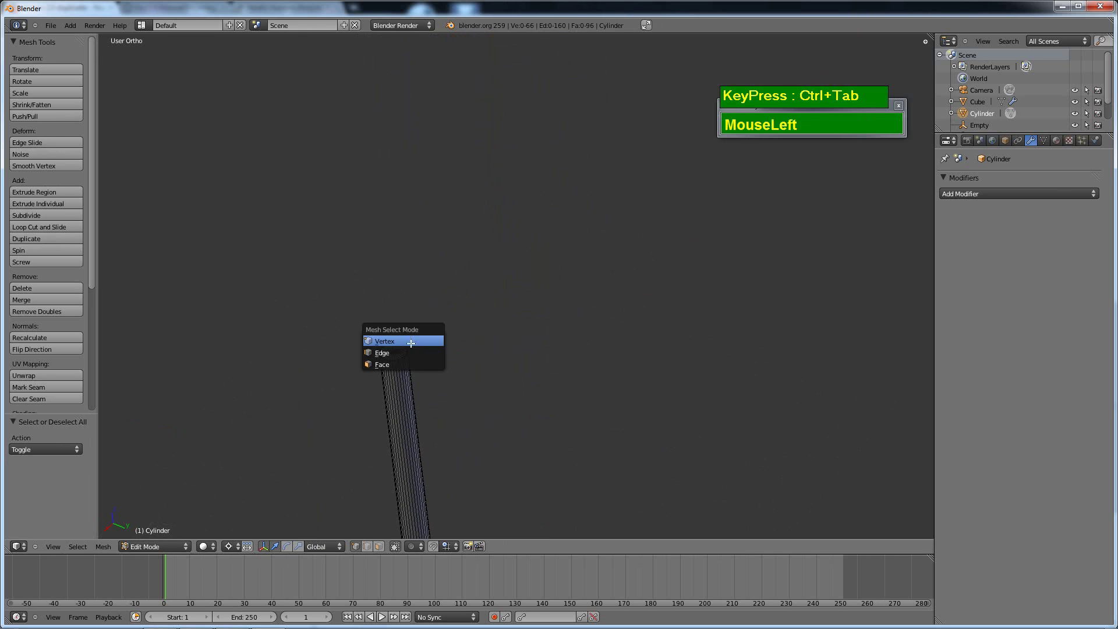
right_click(394, 351)
key("ctrl+KP_Add")
scroll(448, 369, "down", 4)
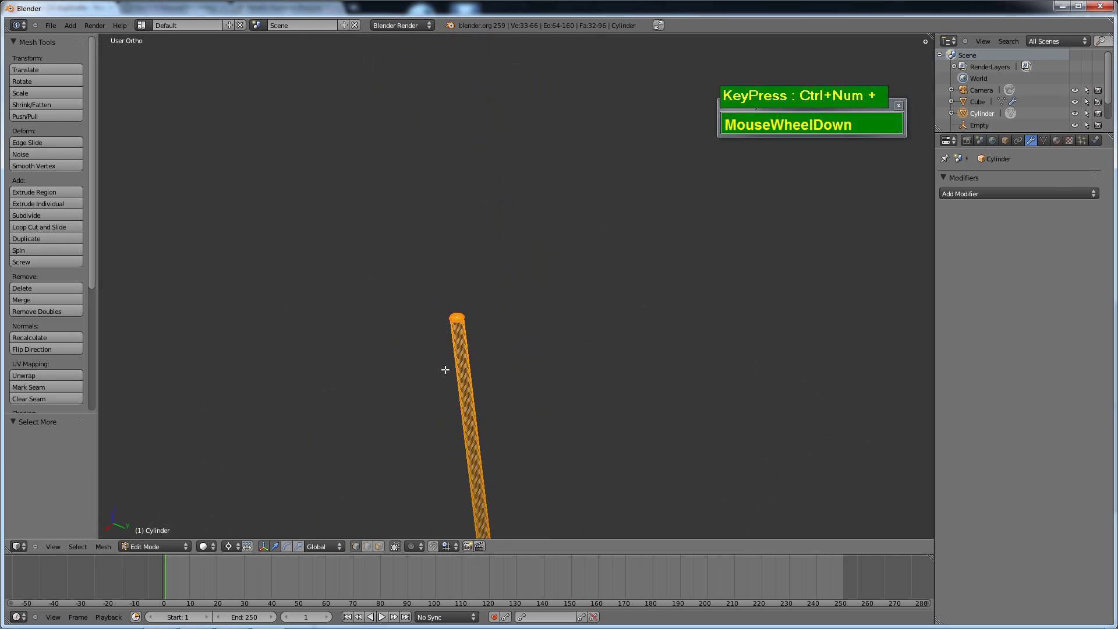
middle_click_drag(579, 367, 553, 315, "shift")
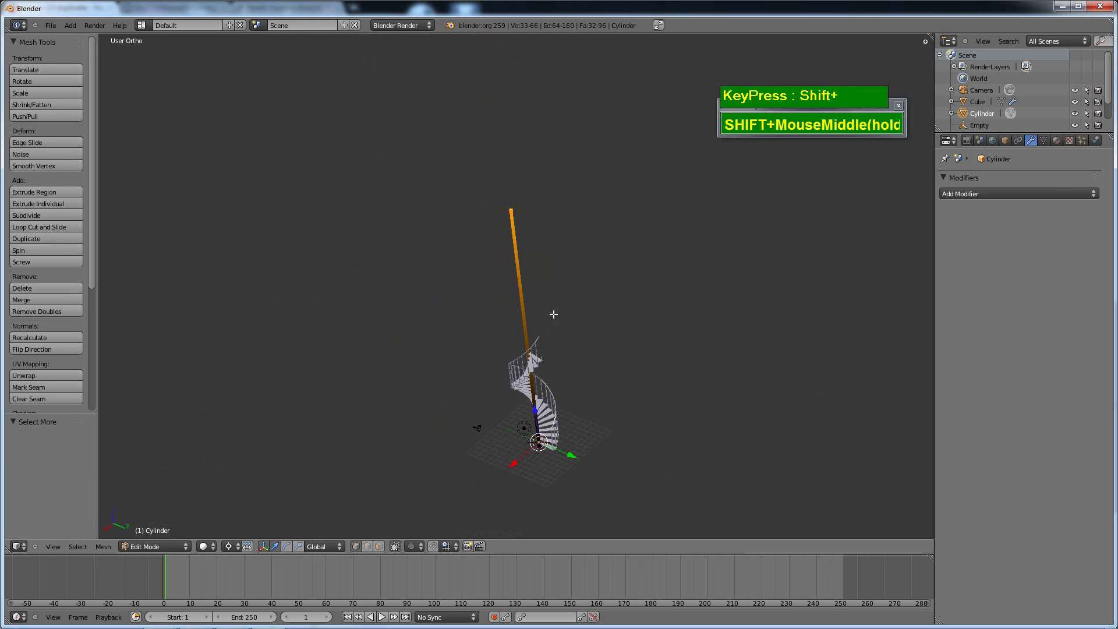
- Set the pivot point to Median Point, lower the pole's selected top to just above the staircase and leave edit mode
left_click(231, 548)
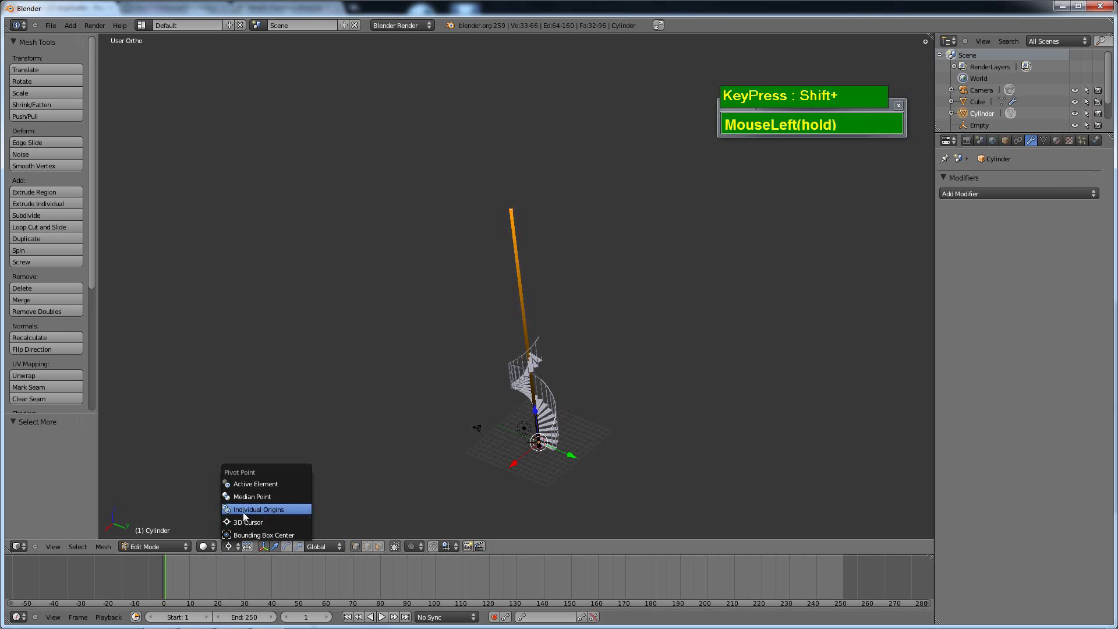
left_click(252, 497)
scroll(499, 190, "up", 3)
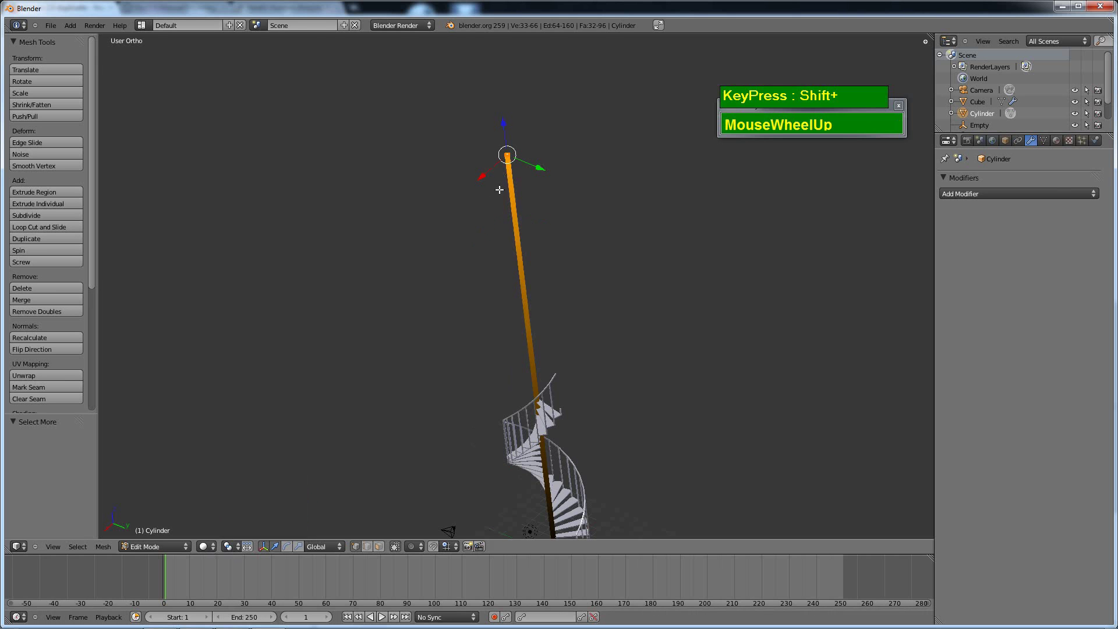
left_click_drag(502, 120, 524, 359)
key("Tab")
- Select the lamp and move it along Z and X to about Z 21.24 and X 11.5
middle_click_drag(573, 338, 569, 373)
right_click(568, 373)
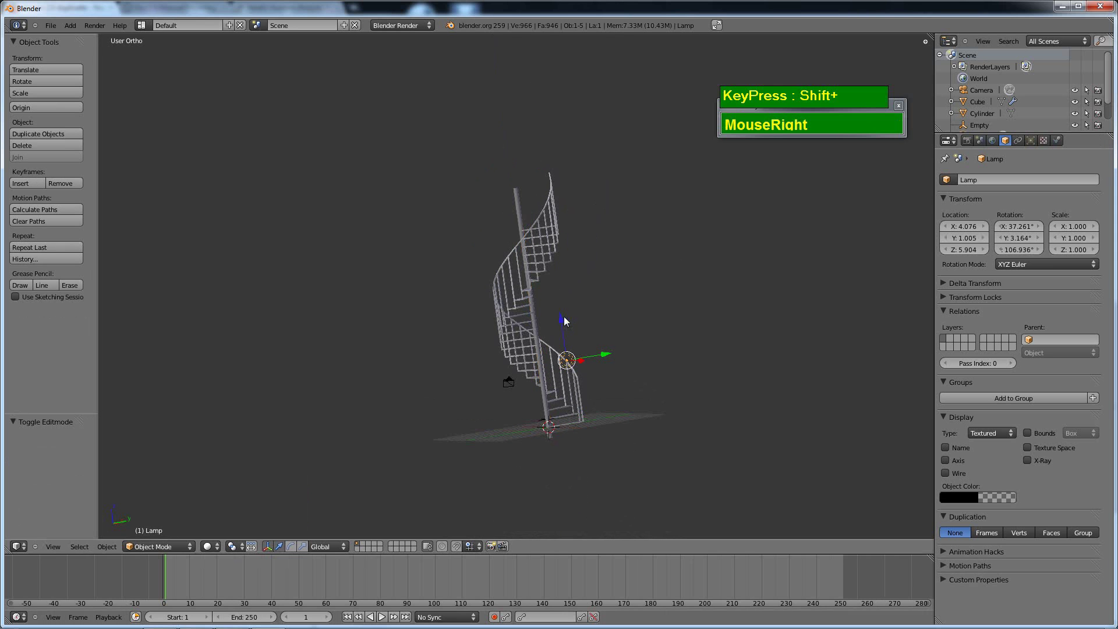
left_click_drag(560, 321, 557, 150)
left_click_drag(562, 196, 581, 212)
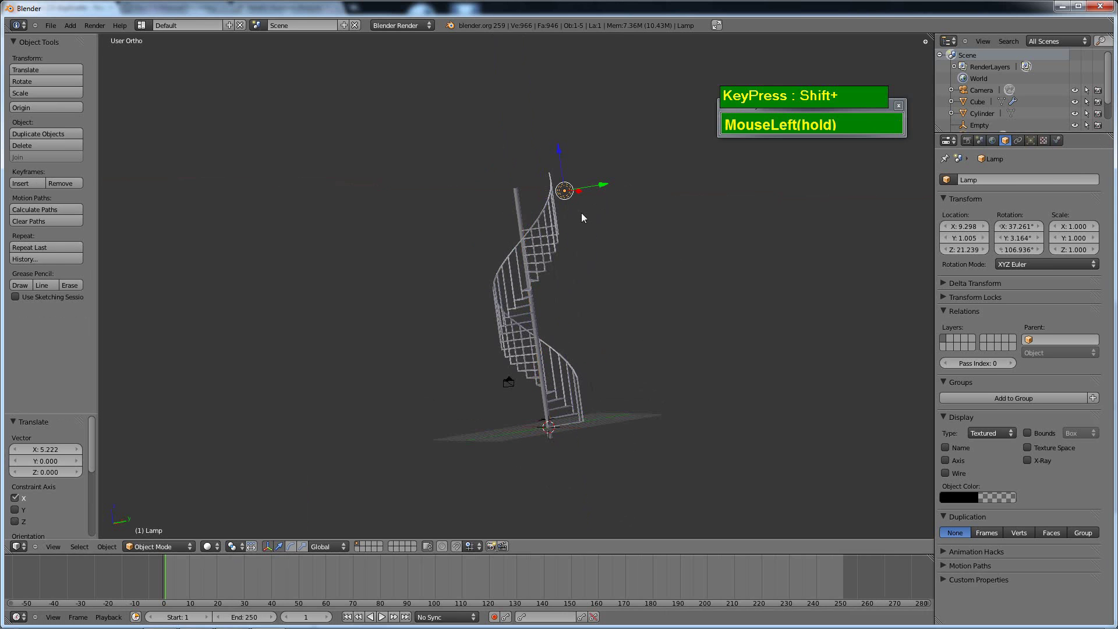
middle_click_drag(581, 212, 594, 302)
left_click_drag(582, 214, 589, 242)
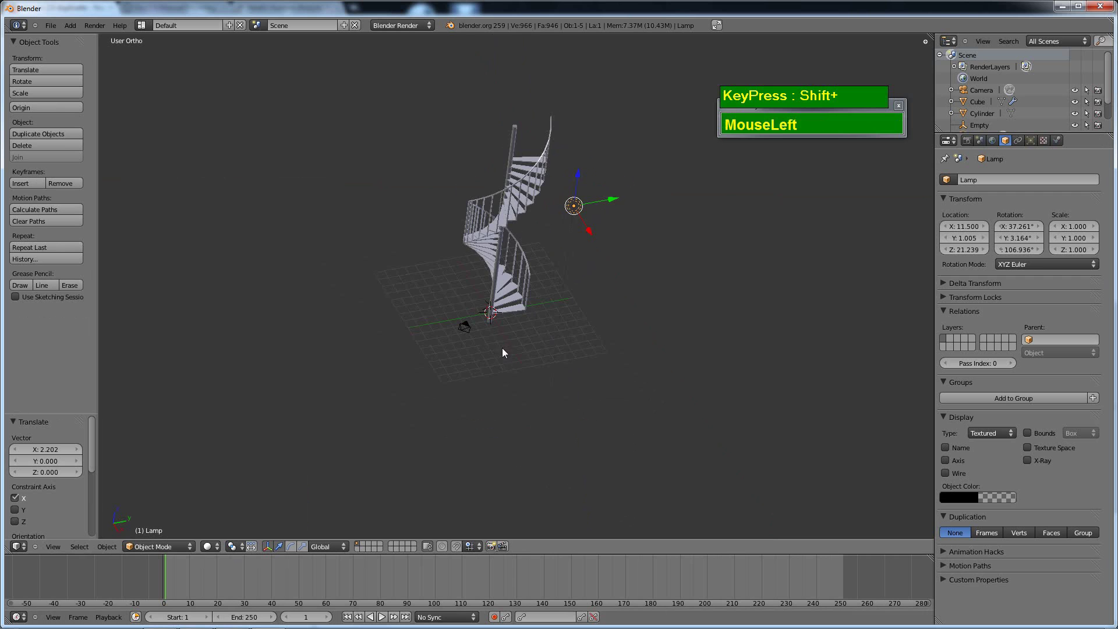
- Add a plane at the staircase base and enlarge its geometry in edit mode until it extends well beyond the grid
scroll(502, 349, "down", 2, "shift")
middle_click_drag(502, 349, 502, 337, "shift")
scroll(339, 319, "up", 2, "shift")
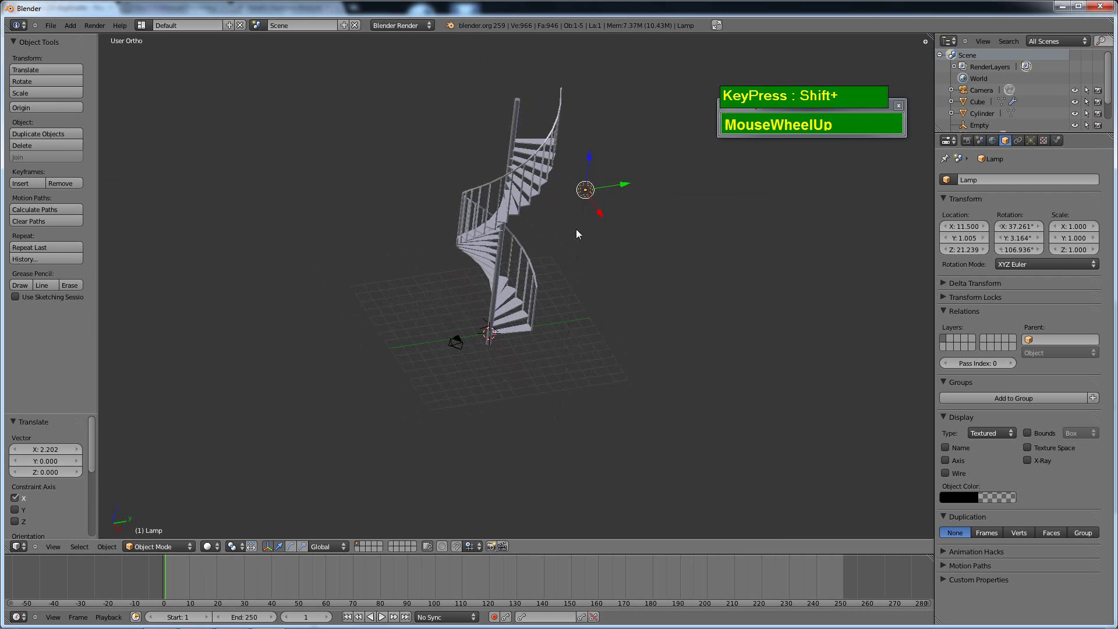
middle_click_drag(576, 233, 585, 292, "shift")
scroll(585, 294, "up", 2)
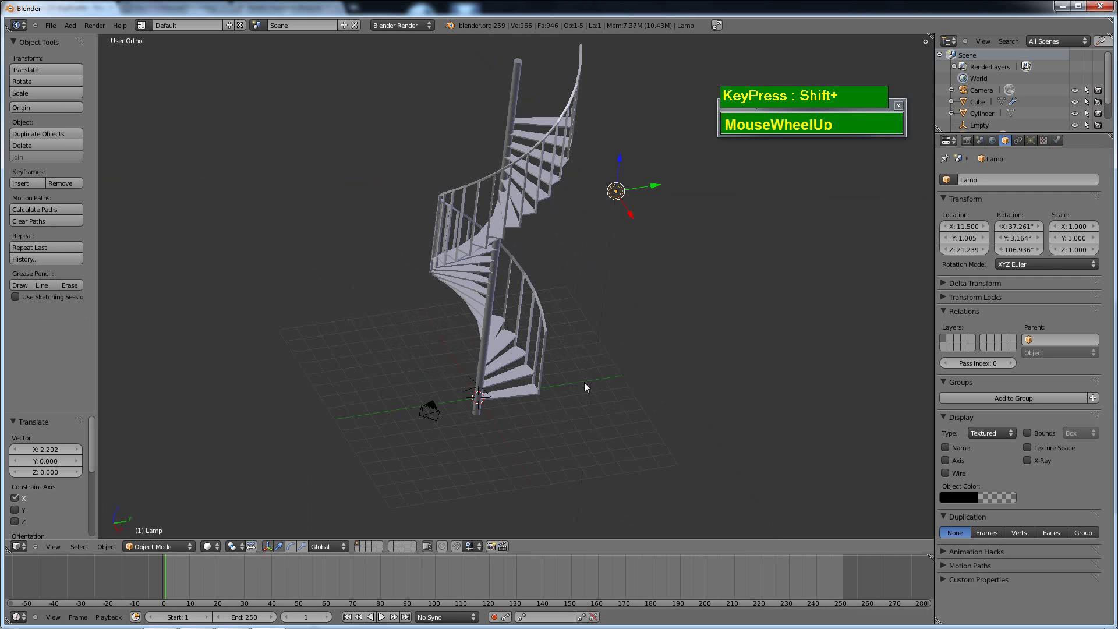
scroll(579, 326, "down", 3)
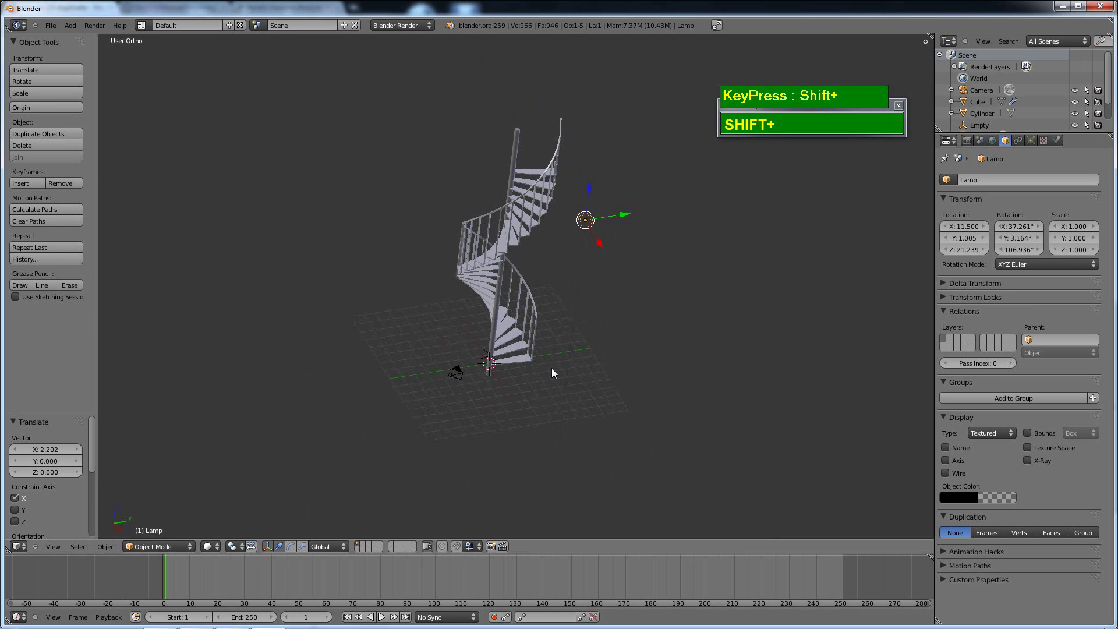
key("shift+a")
mouse_move(536, 284)
left_click(601, 286)
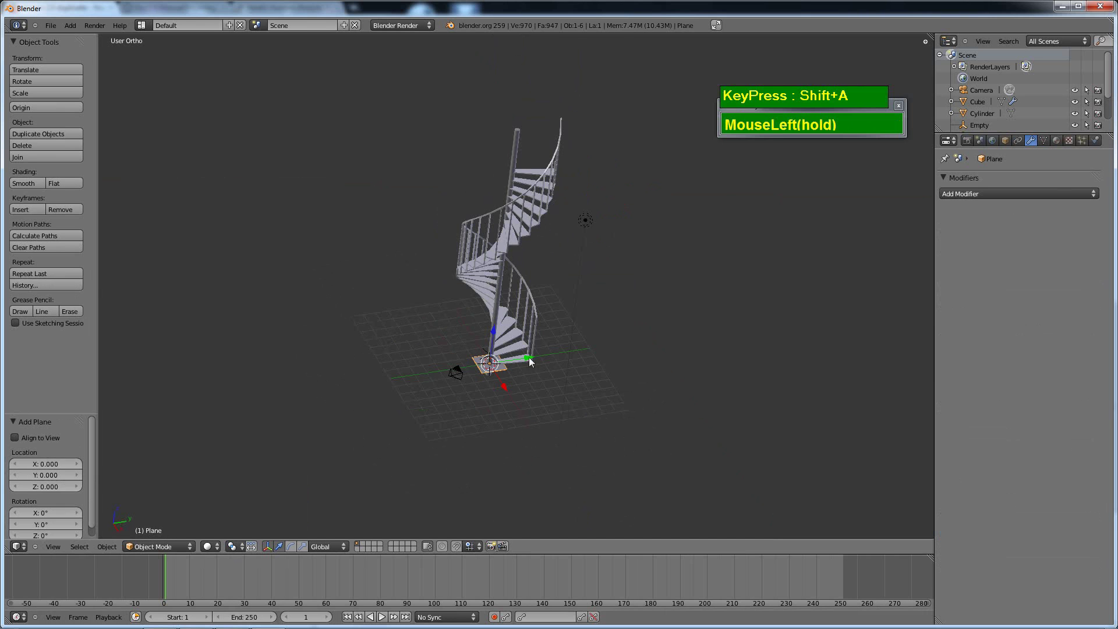
key("Tab")
key("s")
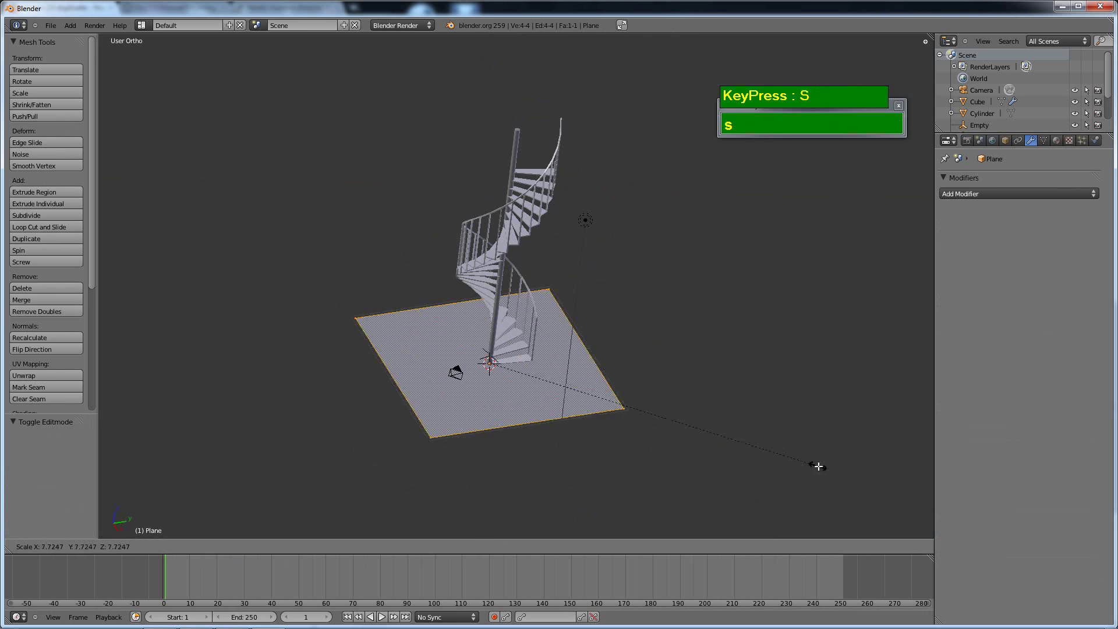
left_click(649, 434)
key("Tab")
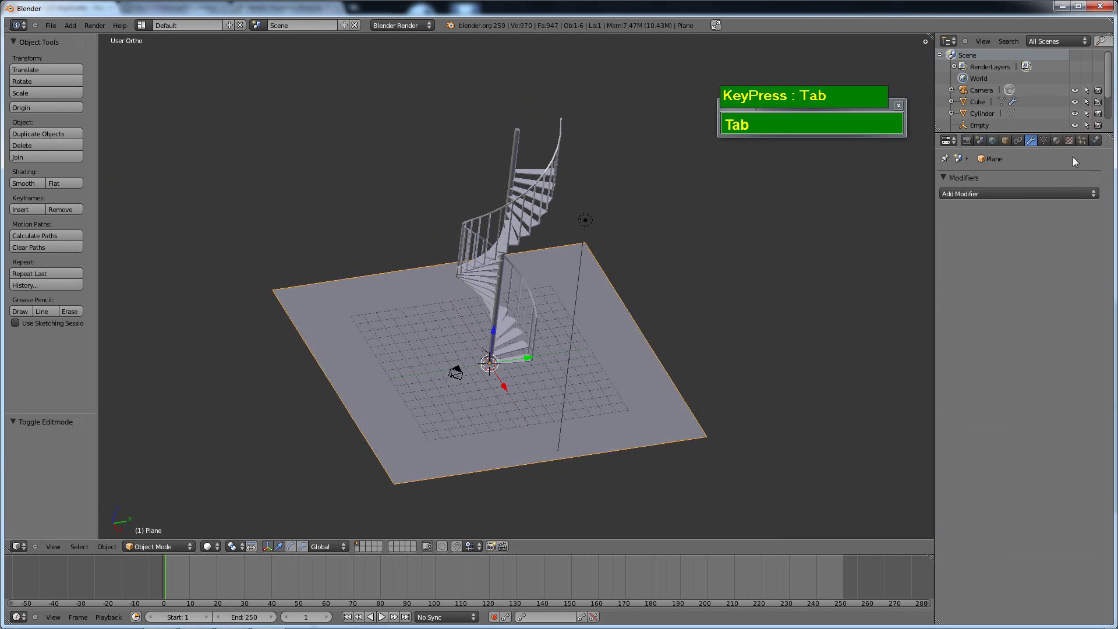
- Create a new material for the plane with a beige diffuse colour of about R 0.800, G 0.736, B 0.661
left_click(1055, 141)
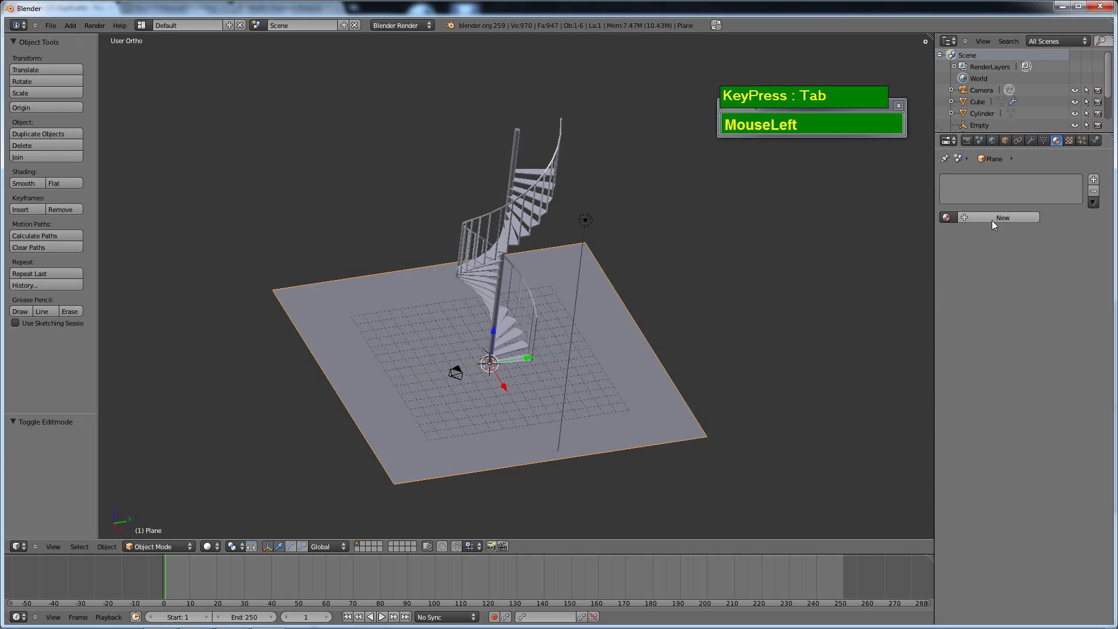
left_click(991, 220)
left_click(988, 365)
mouse_move(963, 255)
left_mouse_down()
mouse_move(968, 262)
mouse_move(951, 253)
left_mouse_up()
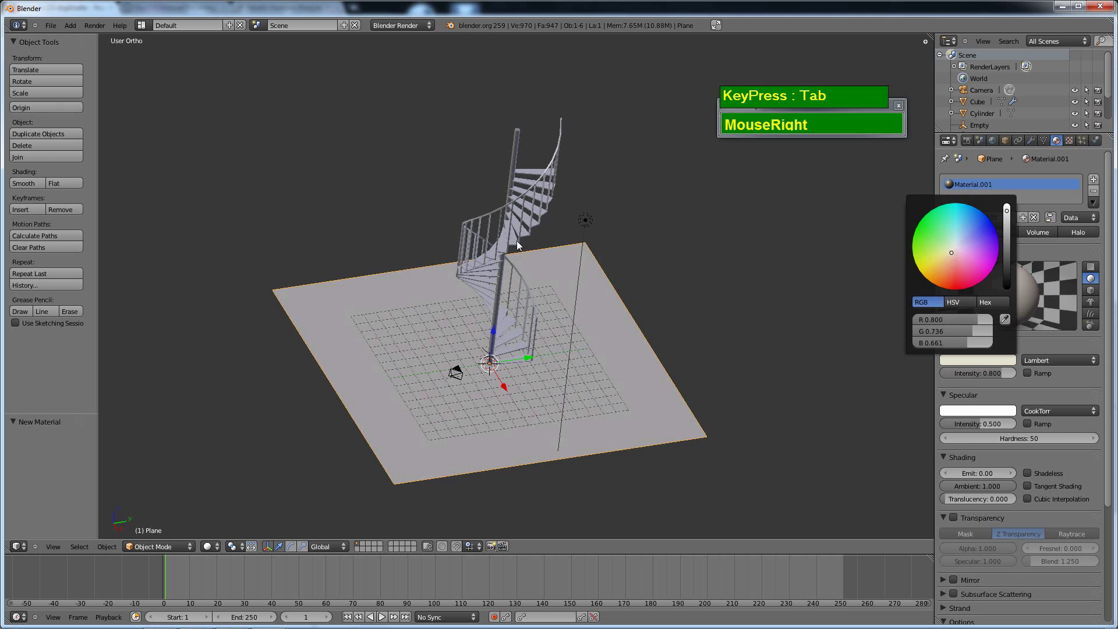
key("Tab")
key("Tab")
- Select the steps and railing and set their material's diffuse colour to yellow-green, about R 0.656, G 0.800, B 0.285
right_click(523, 348)
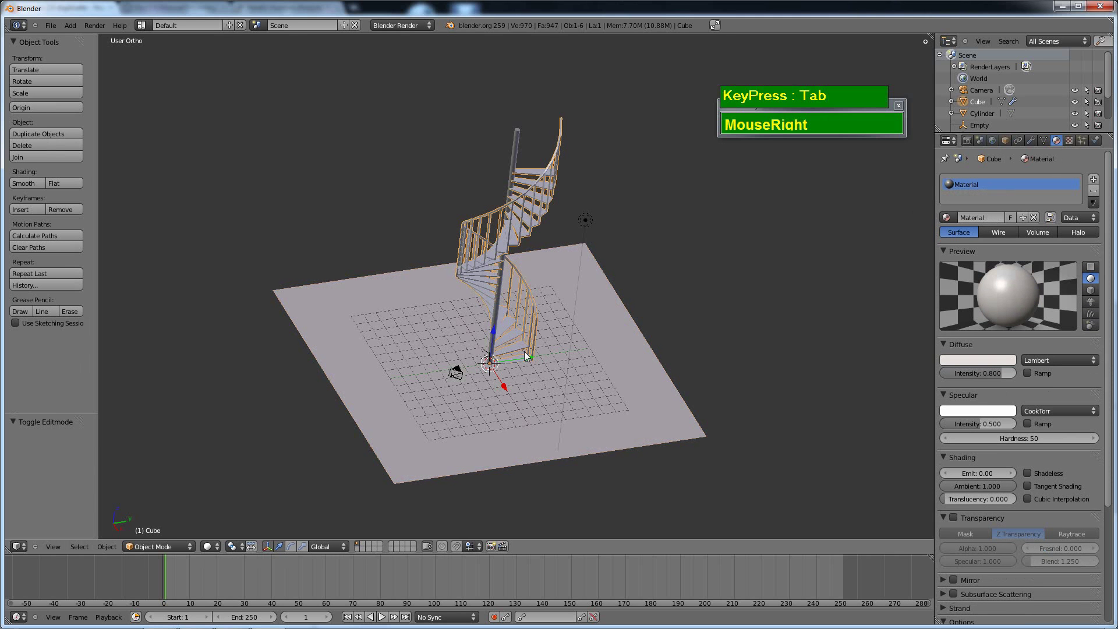
left_click(994, 359)
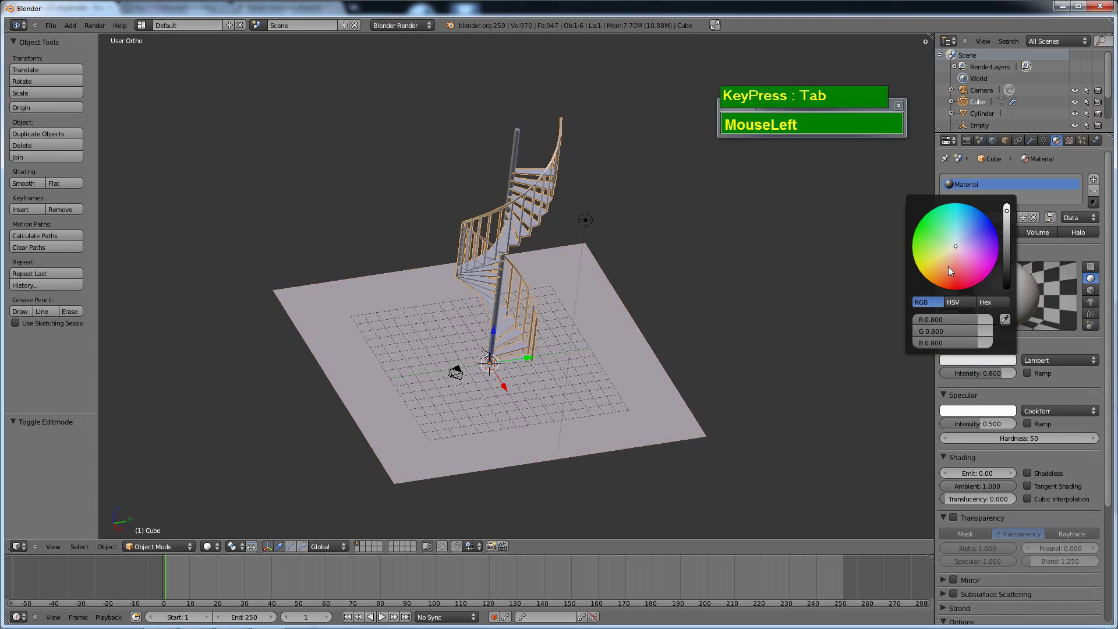
left_click_drag(946, 267, 928, 252)
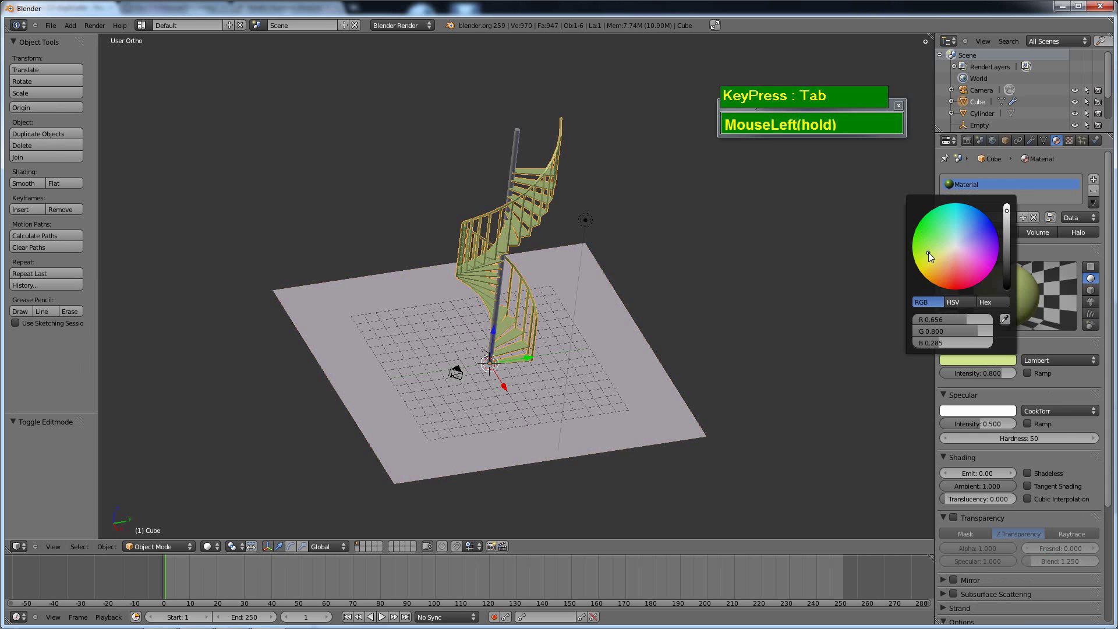
- Select the central pole and assign it the existing material named Material used by the steps
right_click(525, 146)
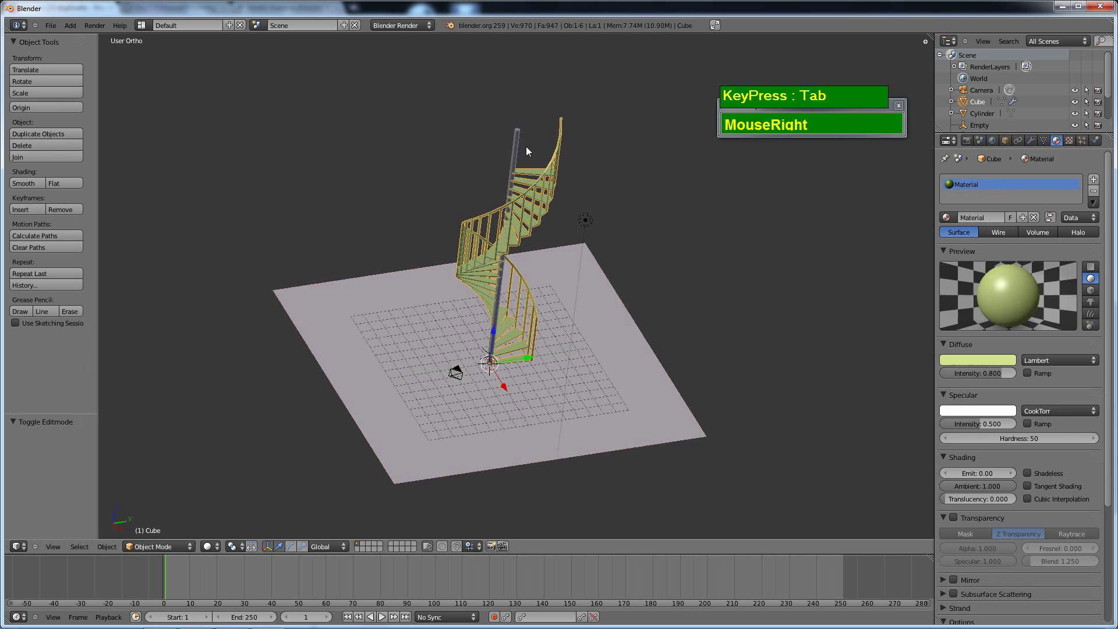
left_click(946, 217)
left_click(954, 231)
key("Tab")
key("Tab")
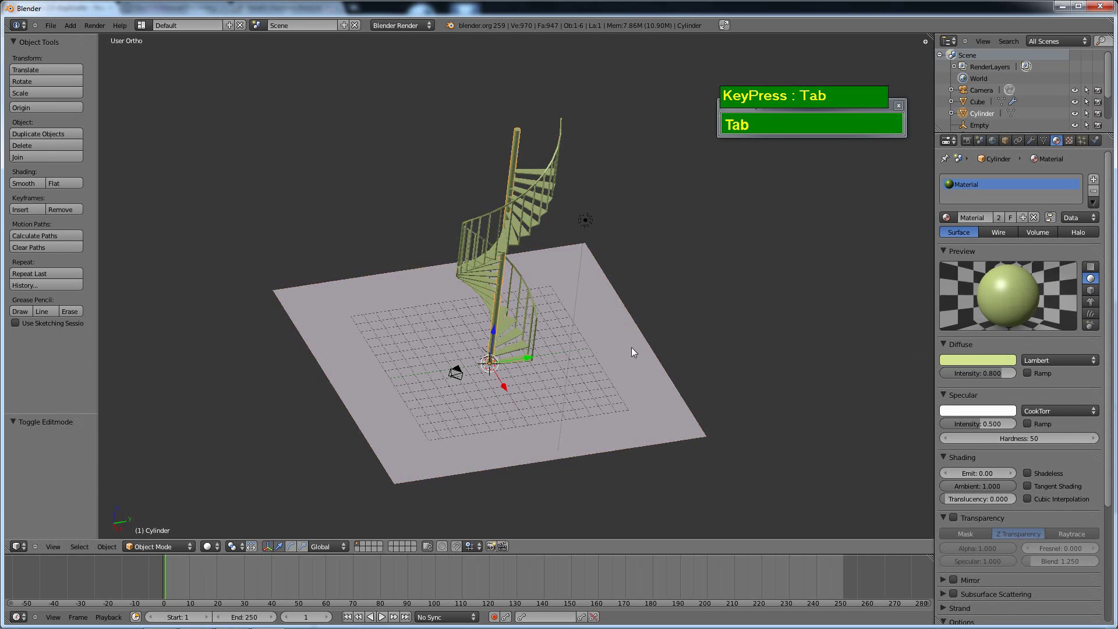
- In camera view, select the camera and move it back along its local Z by about X 32.07, Y -29.91, Z 21.81
middle_click_drag(631, 347, 512, 341)
key("KP_0")
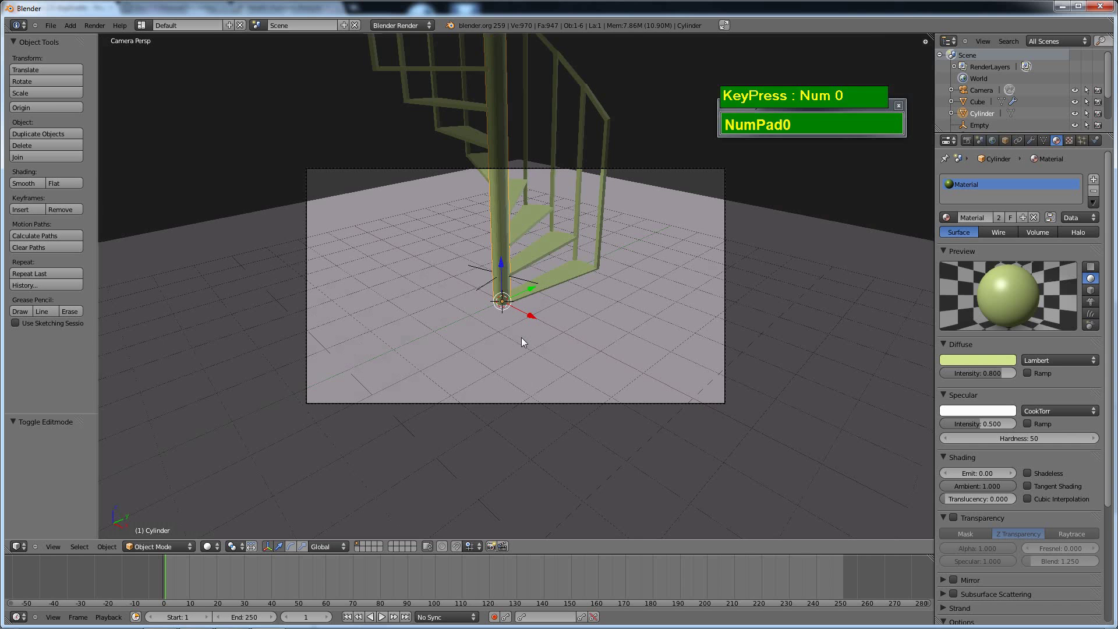
right_click(725, 337)
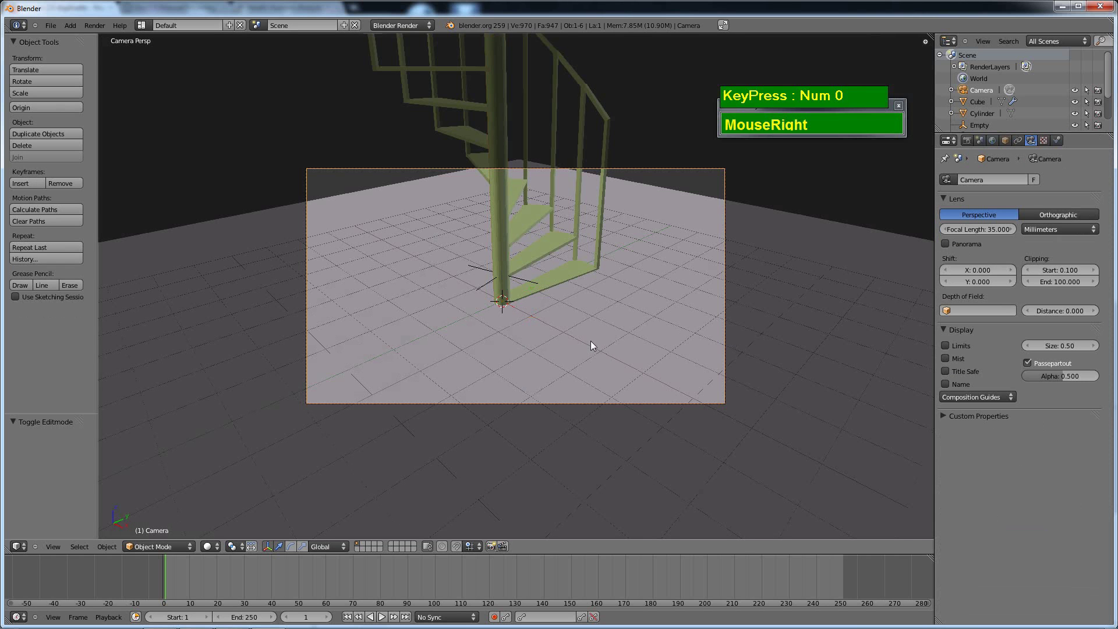
key("g")
key("z")
key("z")
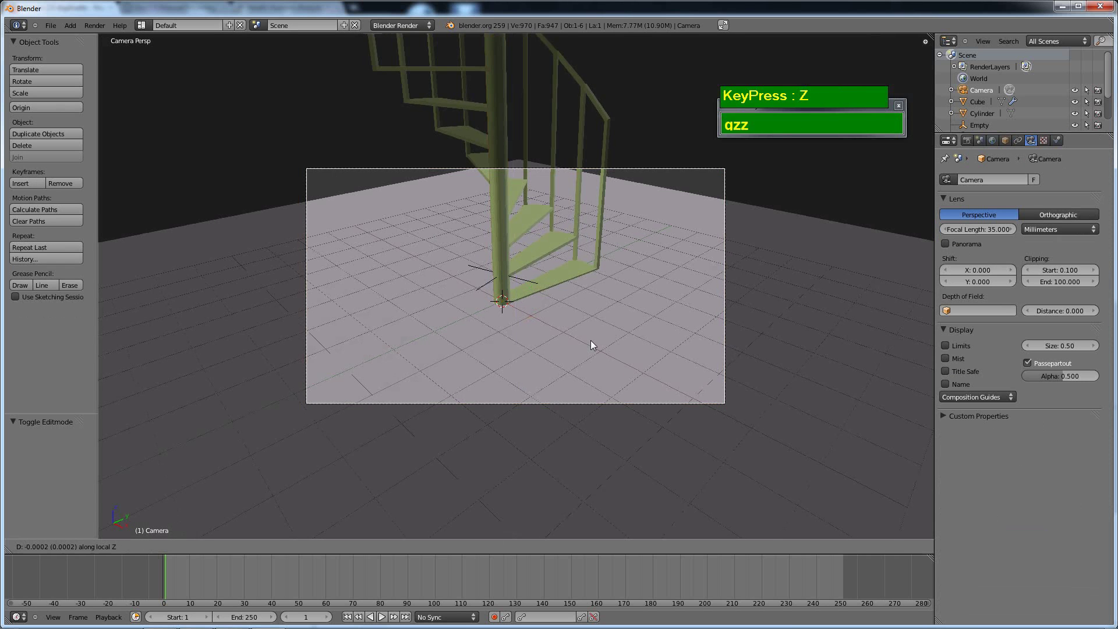
left_click(558, 372)
middle_click_drag(559, 373, 550, 432, "shift")
middle_click_drag(597, 225, 598, 223, "shift")
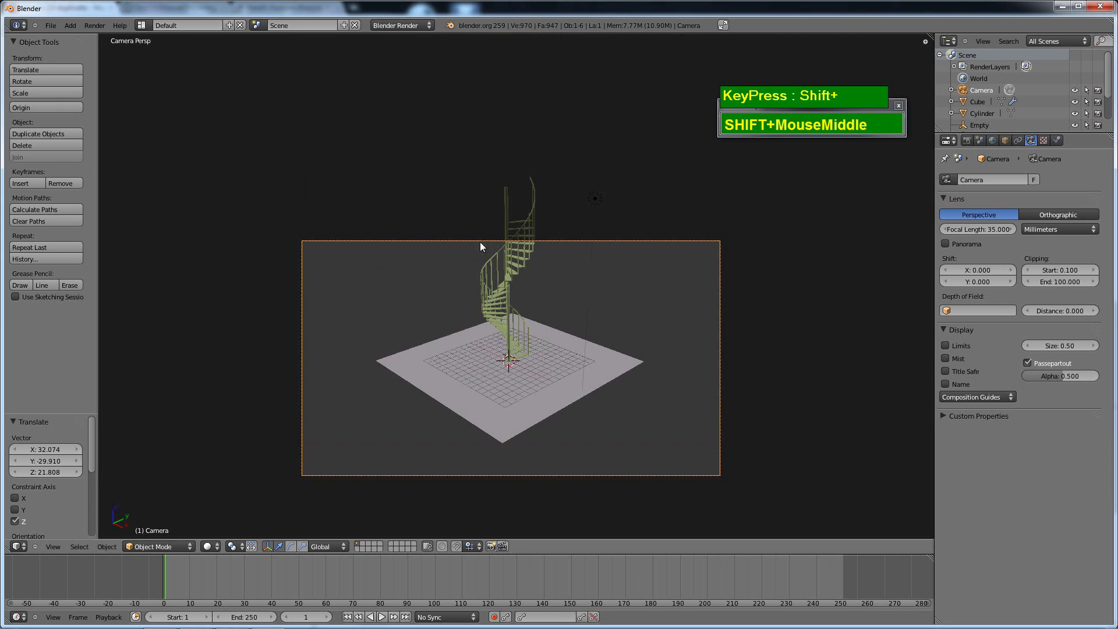
- Shift the camera upward in two moves so the staircase sits lower and mostly inside the camera frame
key("g")
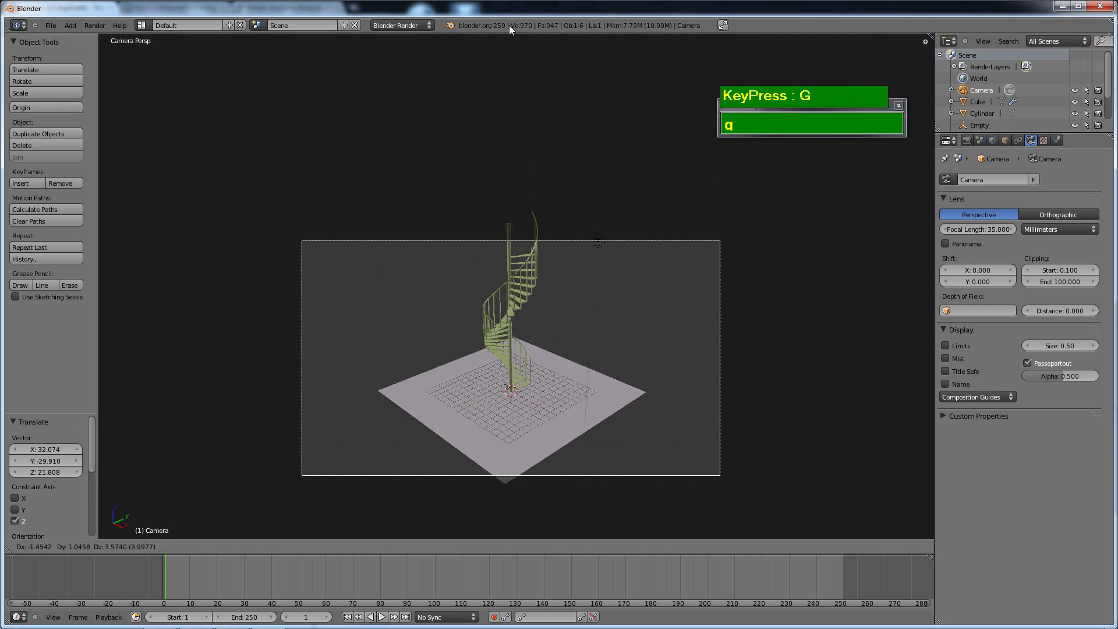
left_click(528, 123)
key("g")
left_click(525, 117)
- Duplicate the lamp twice in top view, placing copies near the floor's -Y edge and its -X, +Y corner, and return to camera view
right_click(599, 262)
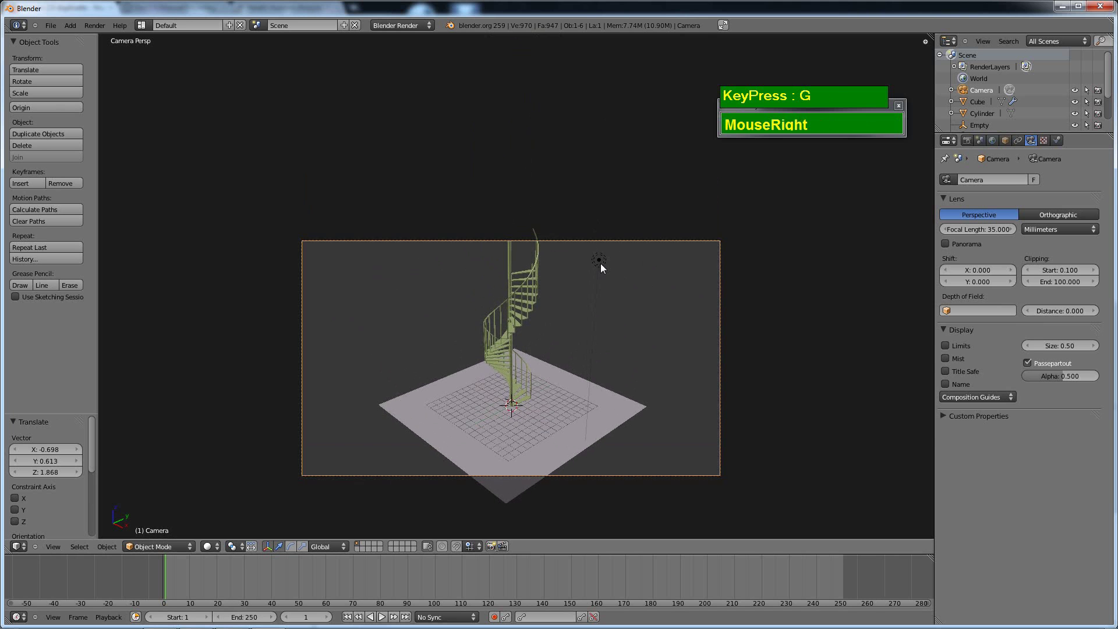
key("KP_7")
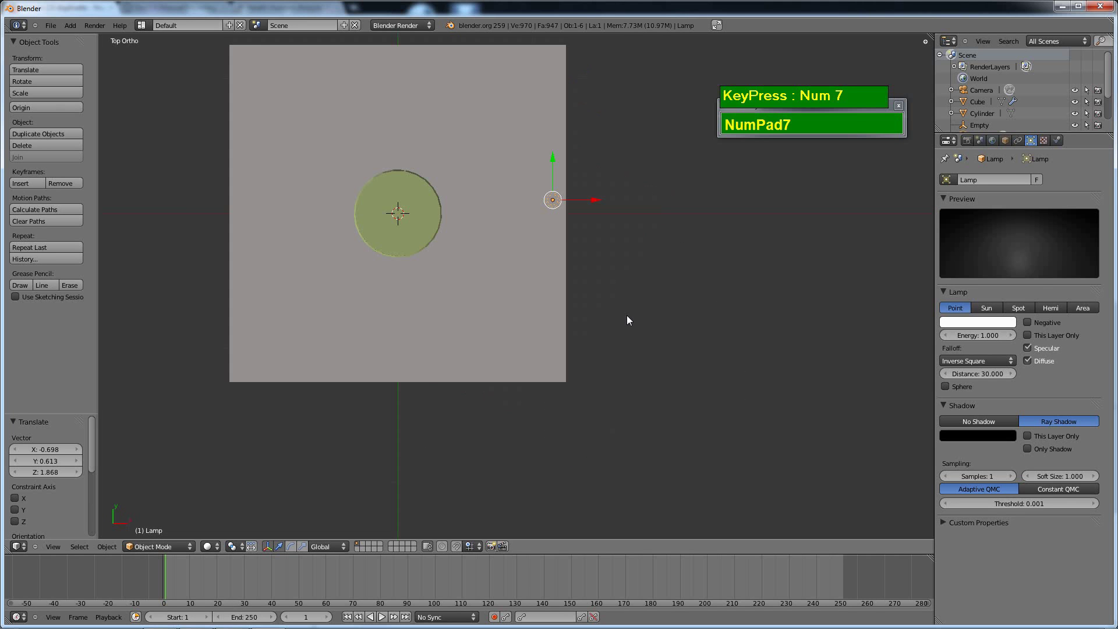
key("shift+d")
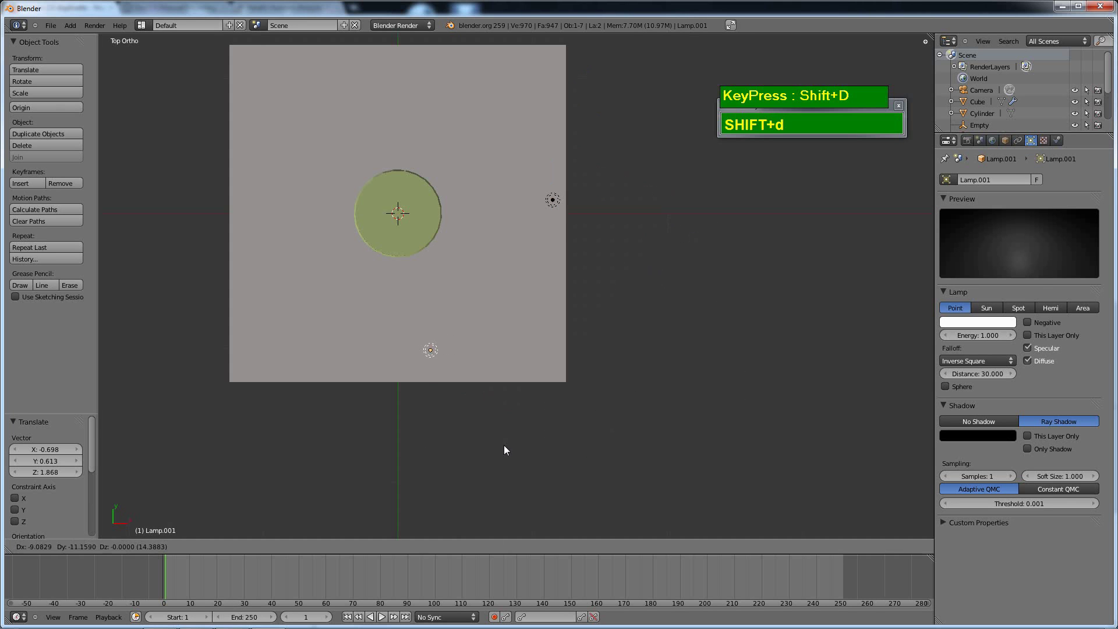
left_click(481, 447)
key("shift+d")
left_click(400, 162)
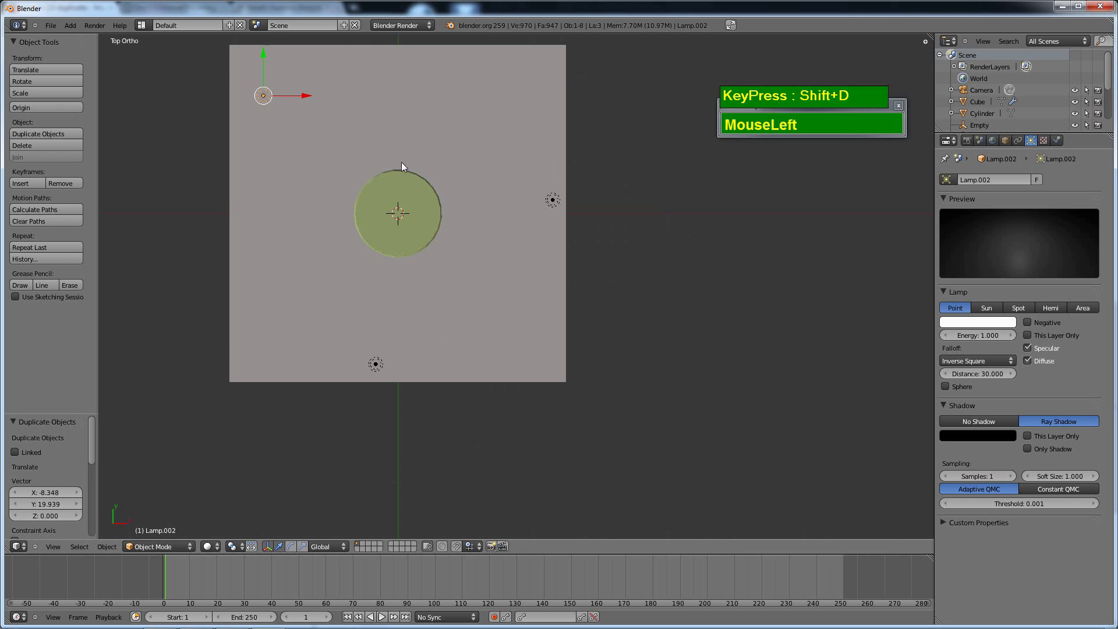
scroll(493, 217, "down", 3)
key("KP_0")
scroll(564, 324, "up", 2)
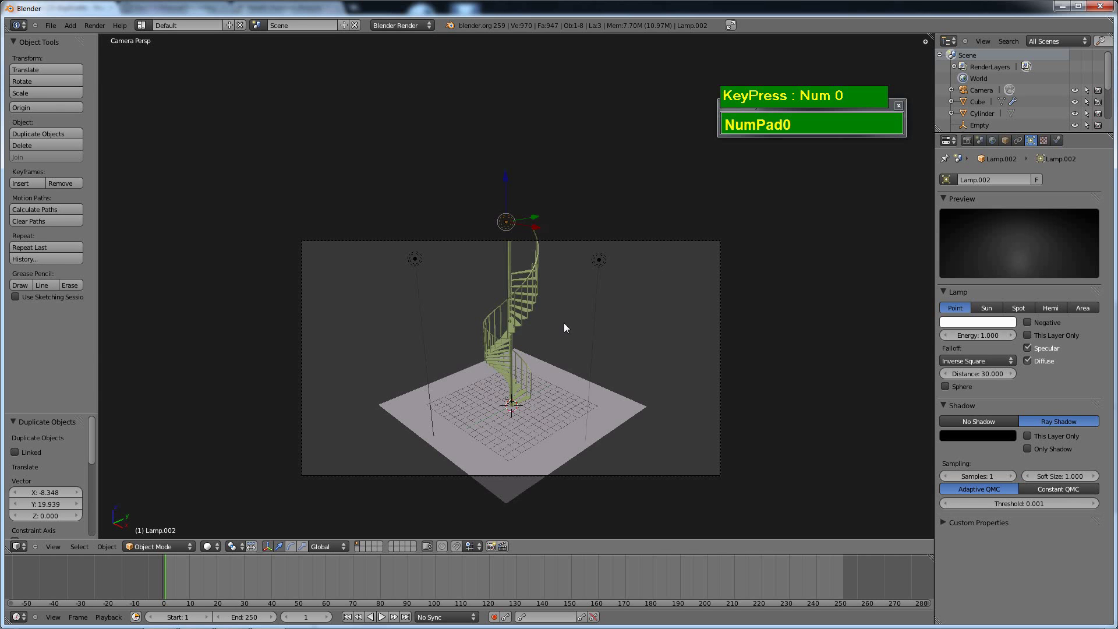
- Align the camera to a raised, closer view of the staircase and floor from the -X, -Y side
middle_click_drag(618, 369, 598, 278, "shift")
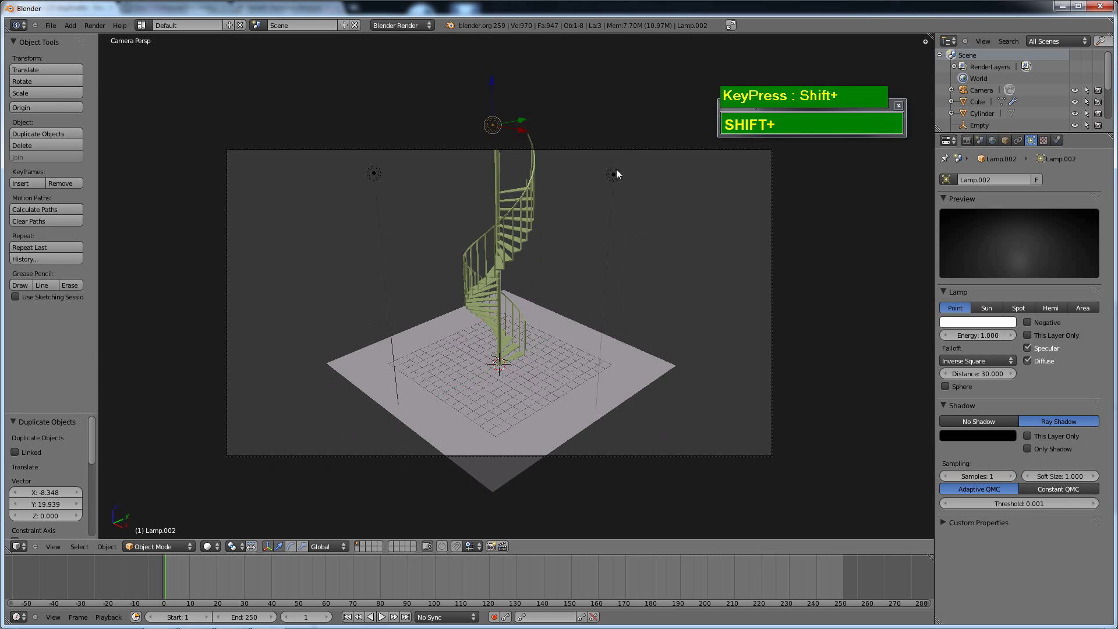
right_click(615, 153, "shift")
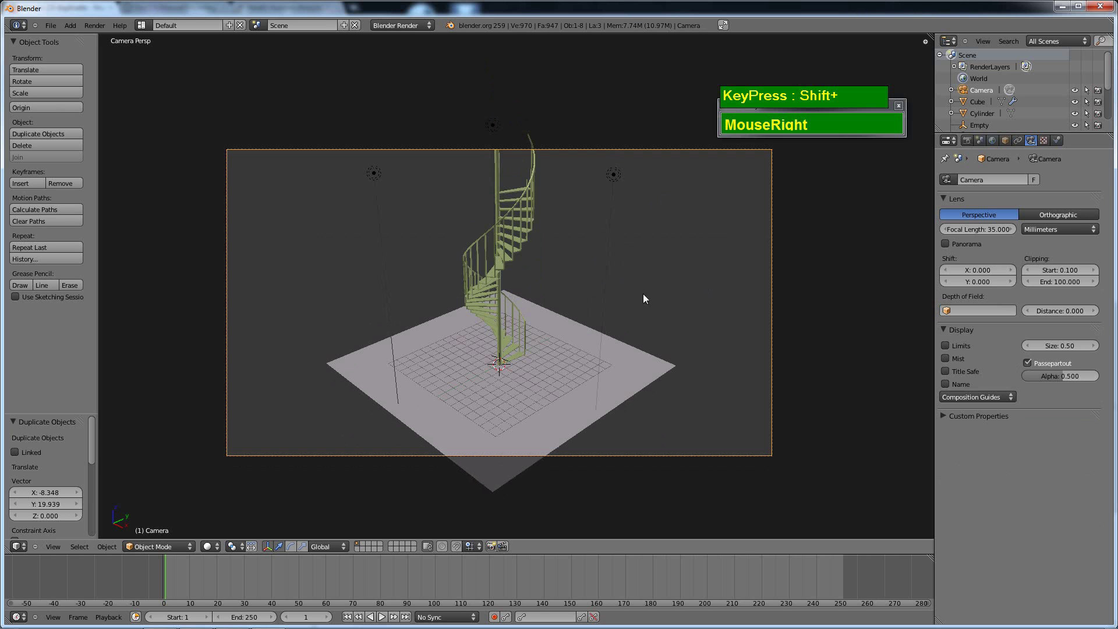
right_click(592, 361, "shift")
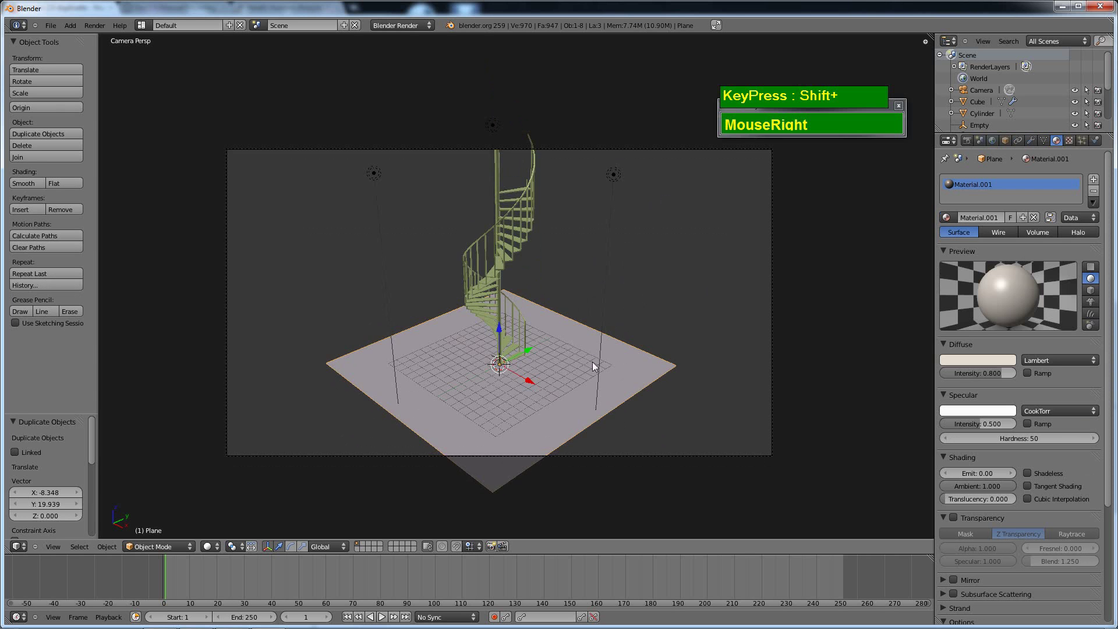
middle_click_drag(592, 362, 765, 292)
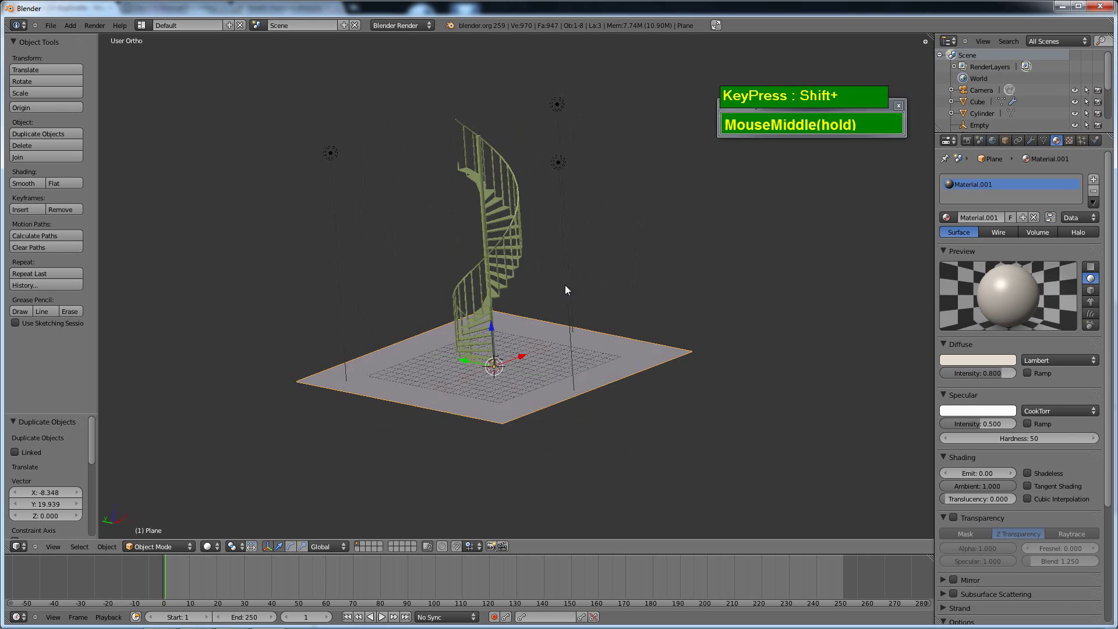
middle_click_drag(566, 290, 553, 323)
scroll(571, 349, "up", 3, "shift")
middle_click_drag(543, 388, 567, 365, "shift")
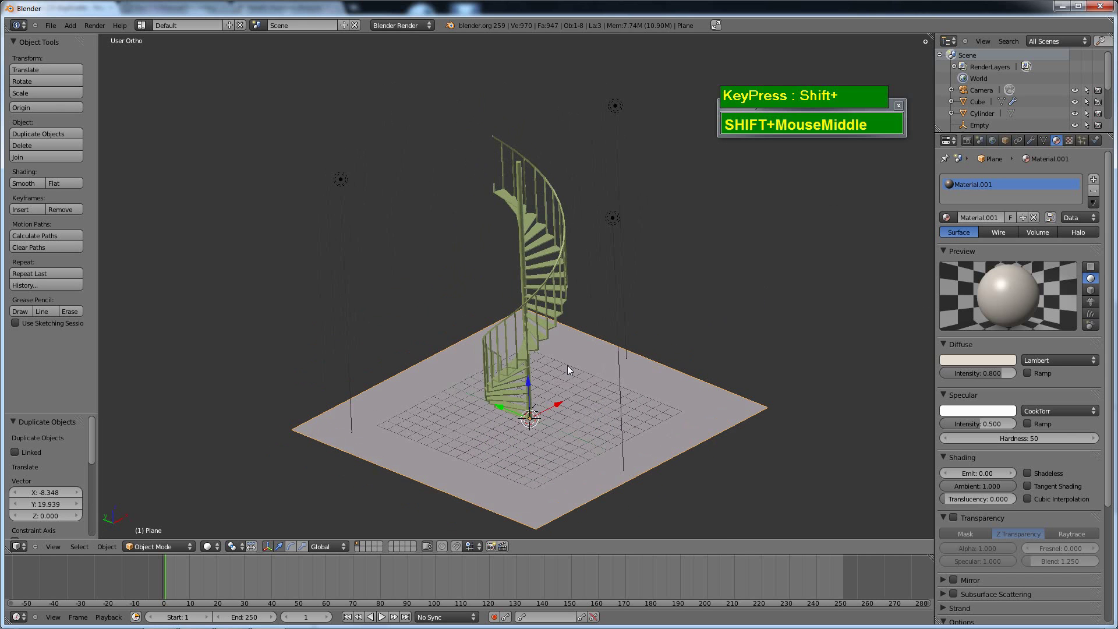
key("ctrl+alt+KP_0")
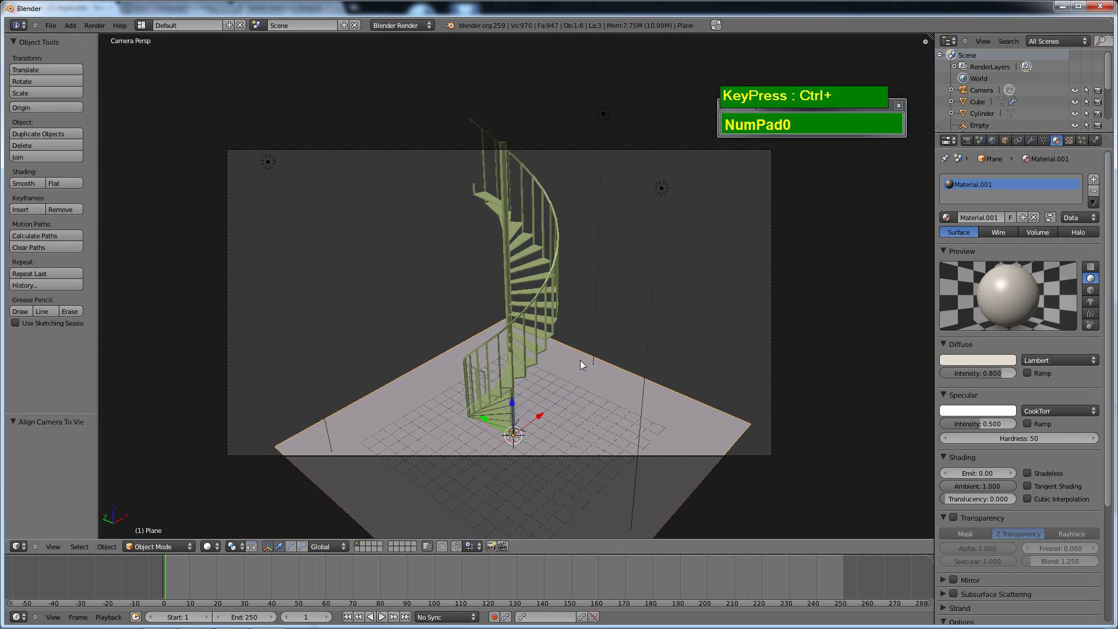
- Select the camera and render a test image of the staircase from its new viewpoint
right_click(592, 150, "ctrl")
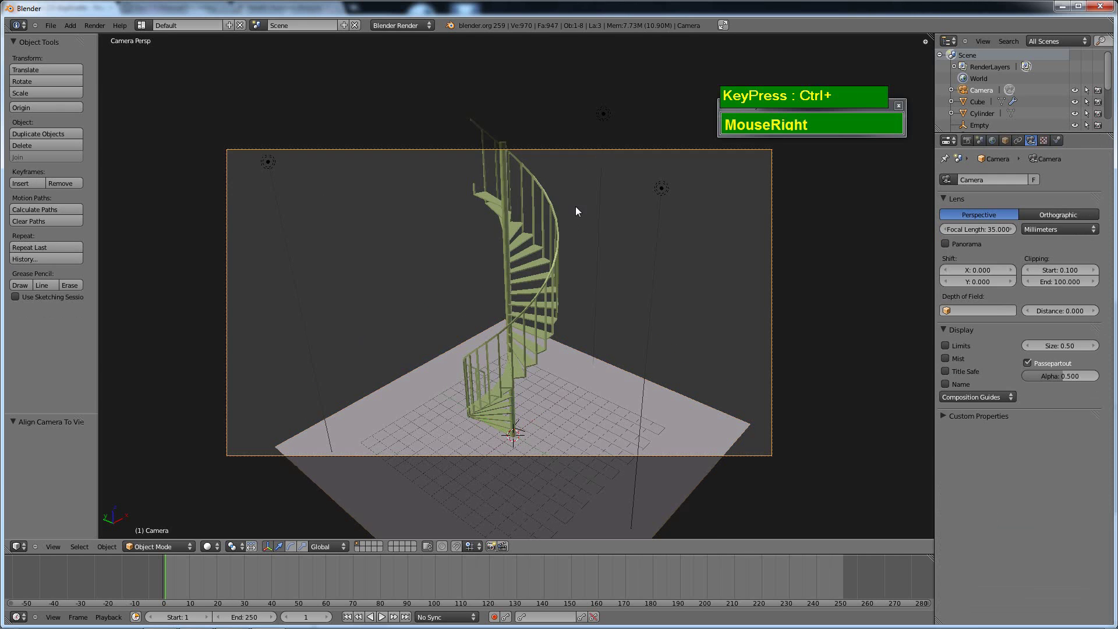
key("F12")
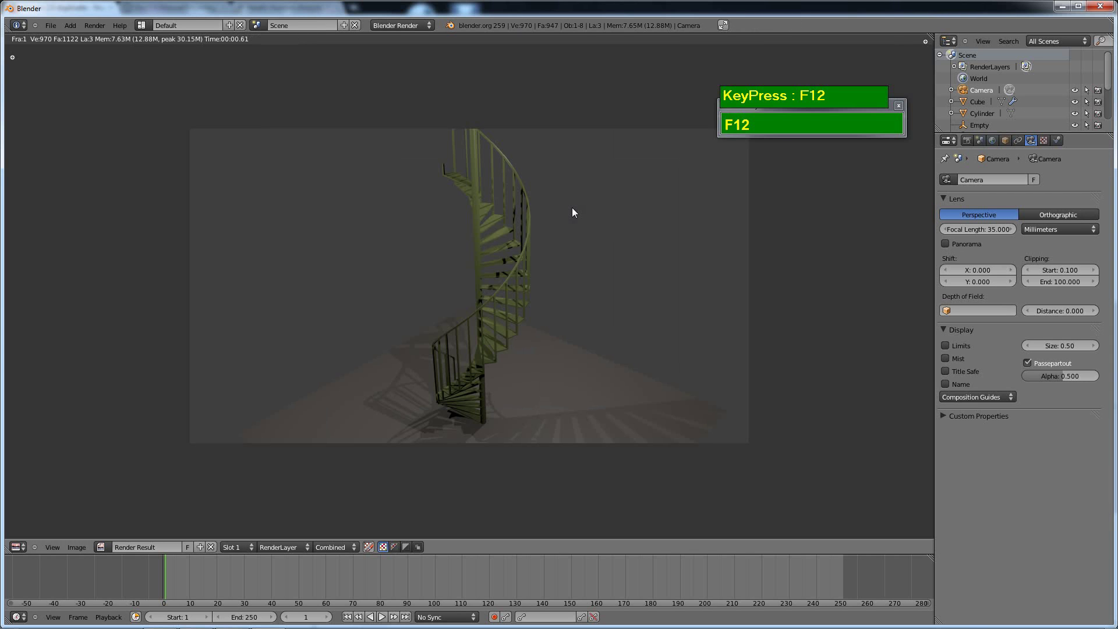
scroll(530, 359, "up", 2)
scroll(530, 352, "down", 1)
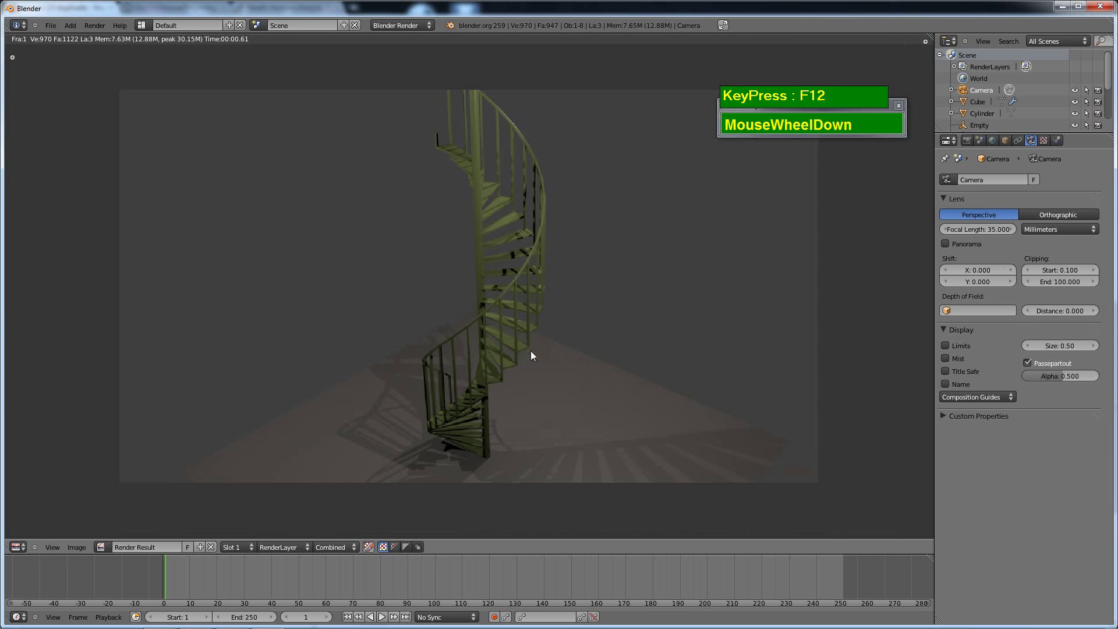
- Set the render resolution scale to 100% and render the staircase again
left_click(966, 140)
left_click_drag(942, 306, 1019, 297)
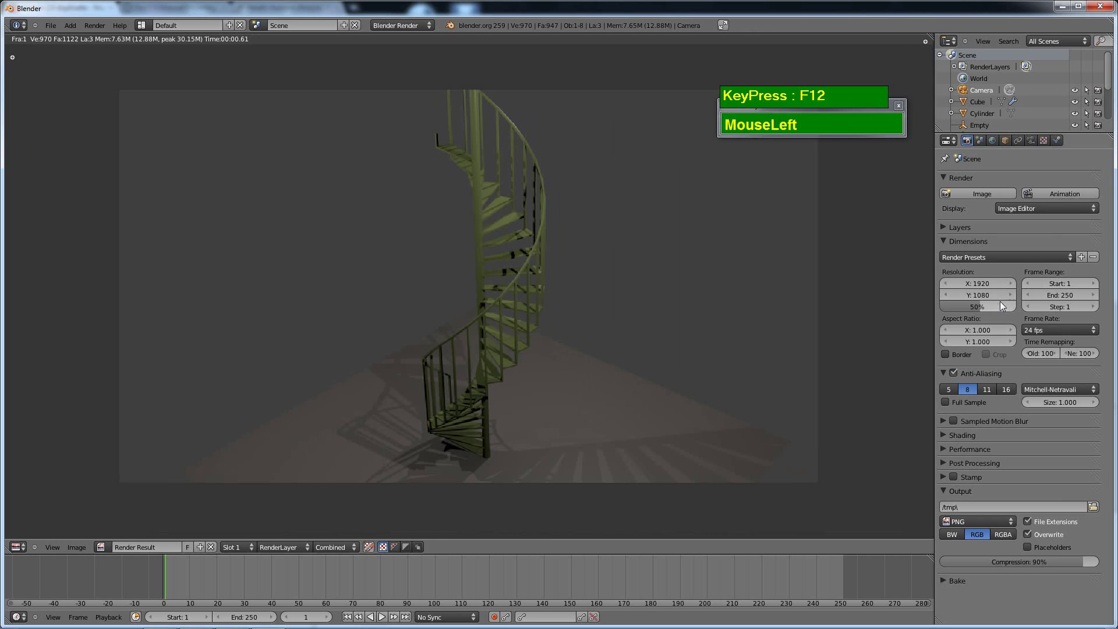
key("F12")
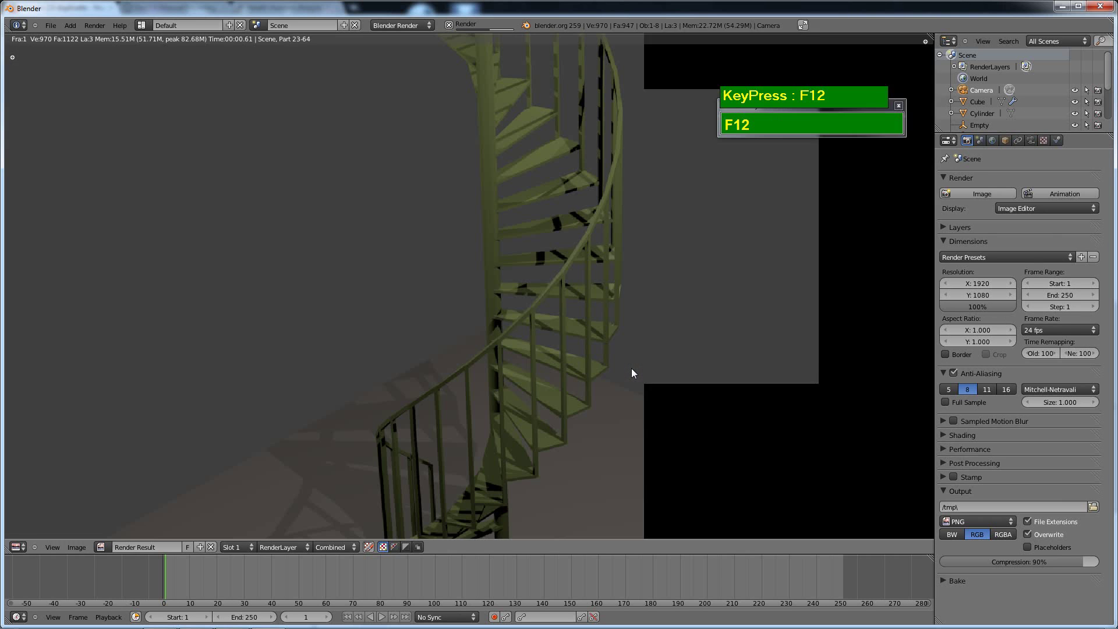
- Examine the steps, railing and floor shadows up close in the full-size render
scroll(471, 355, "down", 1)
scroll(520, 358, "up", 1)
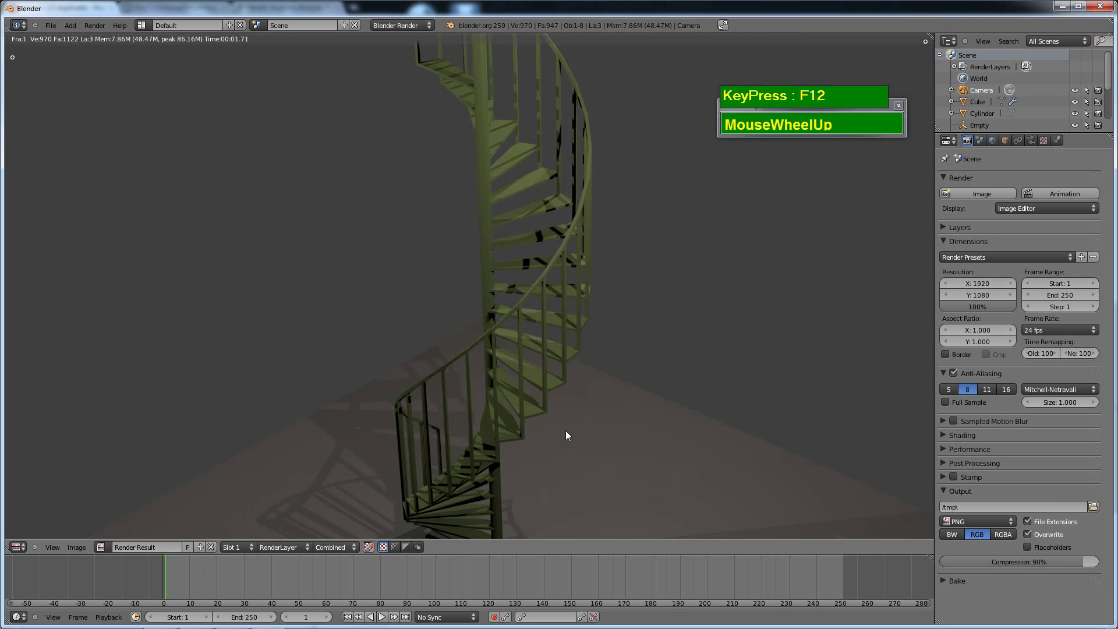
middle_click_drag(453, 446, 481, 391)
middle_click_drag(611, 439, 551, 456)
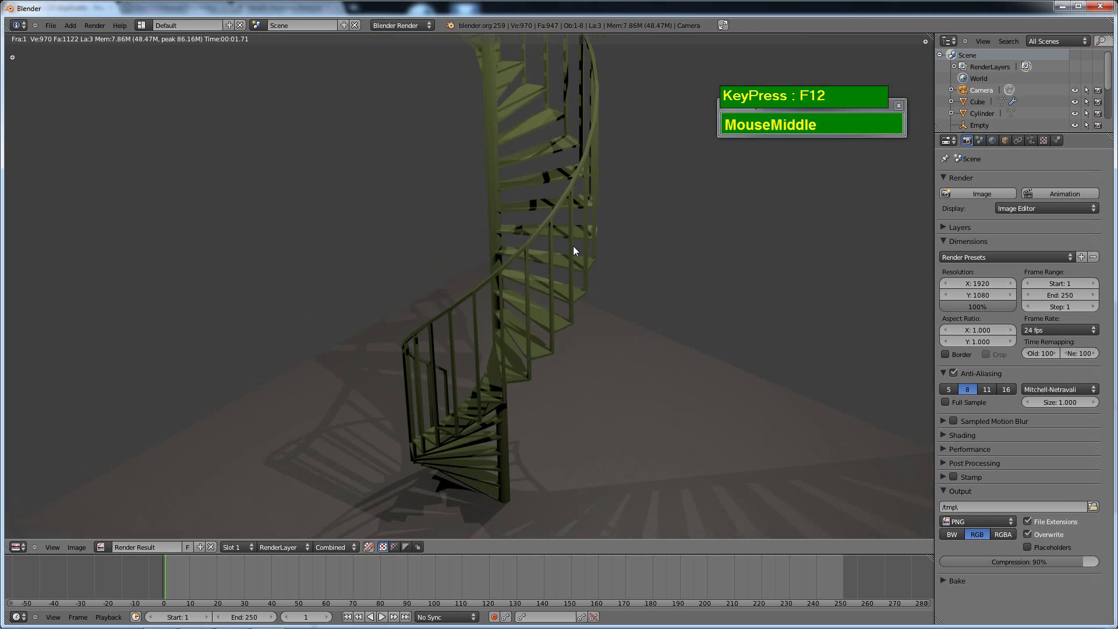
middle_click_drag(573, 250, 621, 324)
scroll(639, 374, "up", 2)
scroll(616, 364, "down", 2)
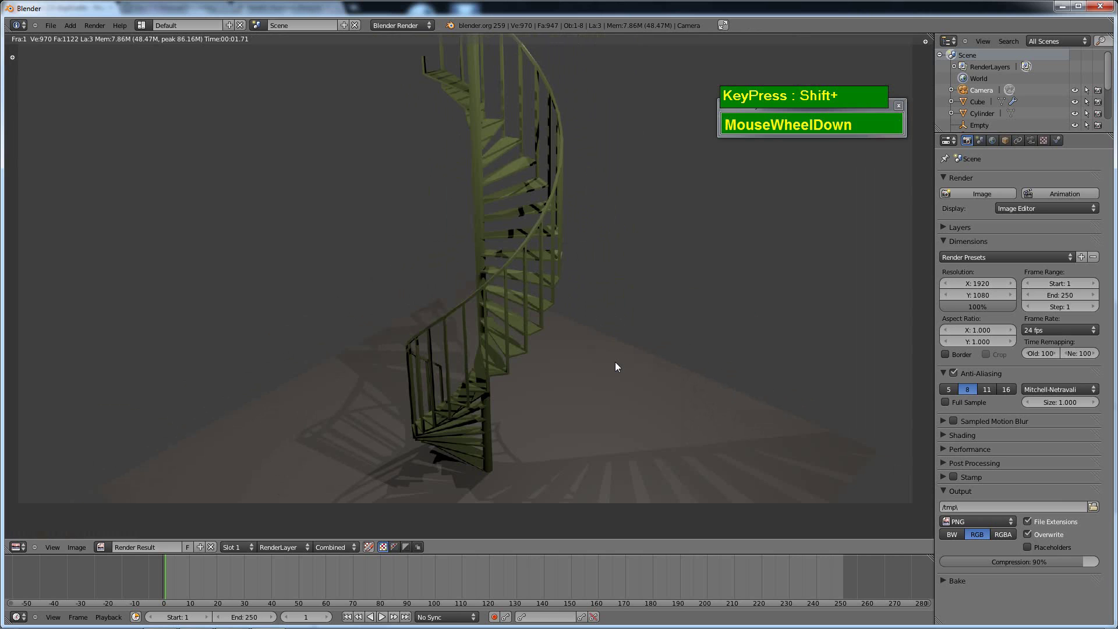